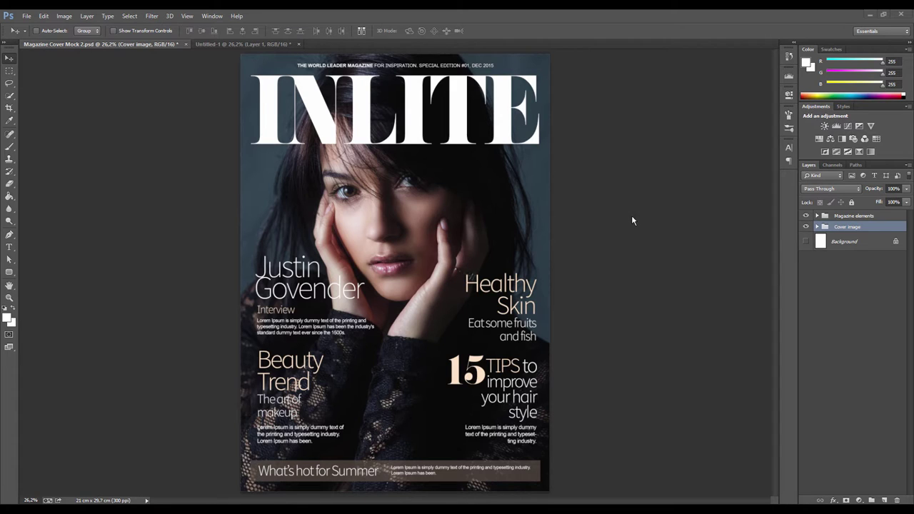
Step: Compare the finished INLITE cover, with and without its Magazine elements group, against the unedited portrait in Untitled-1
click(251, 44)
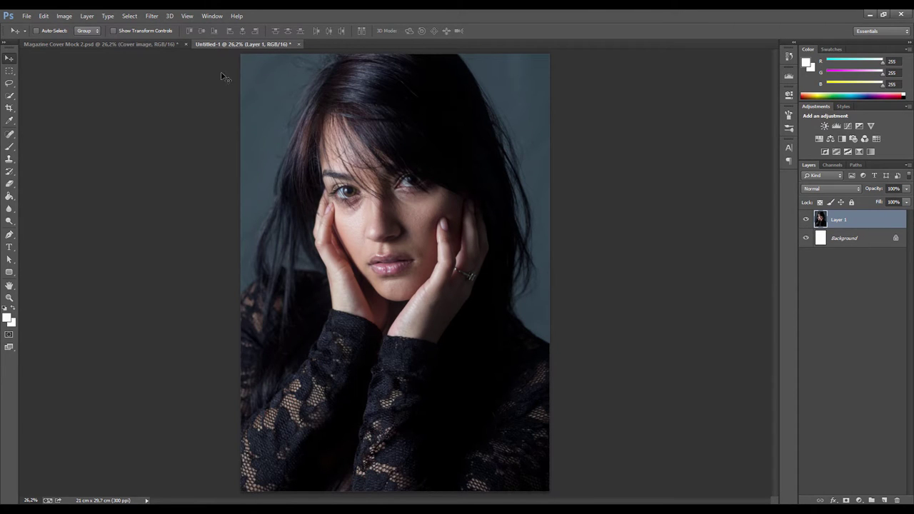
click(144, 44)
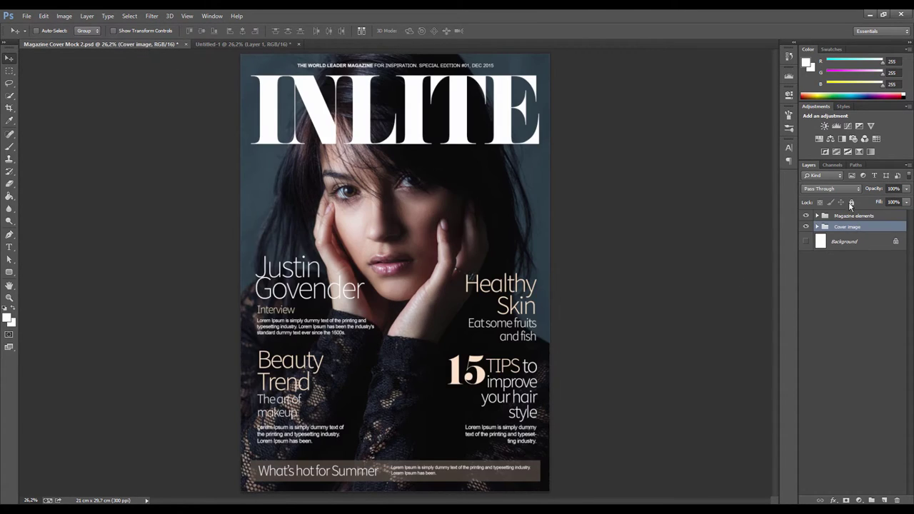
click(806, 216)
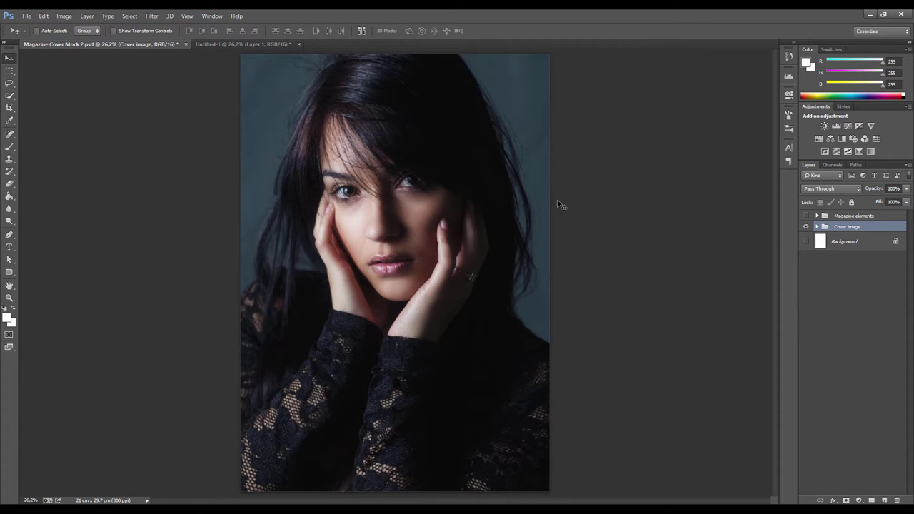
click(155, 44)
click(806, 216)
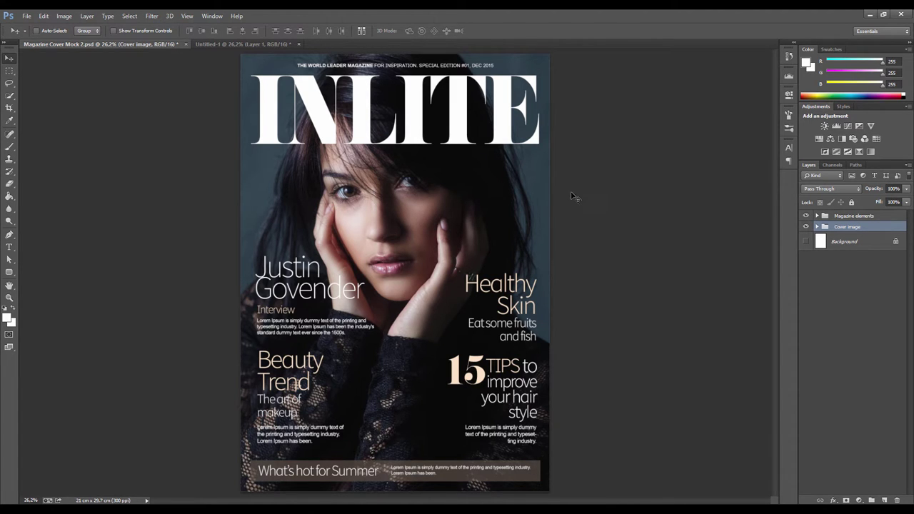
click(200, 44)
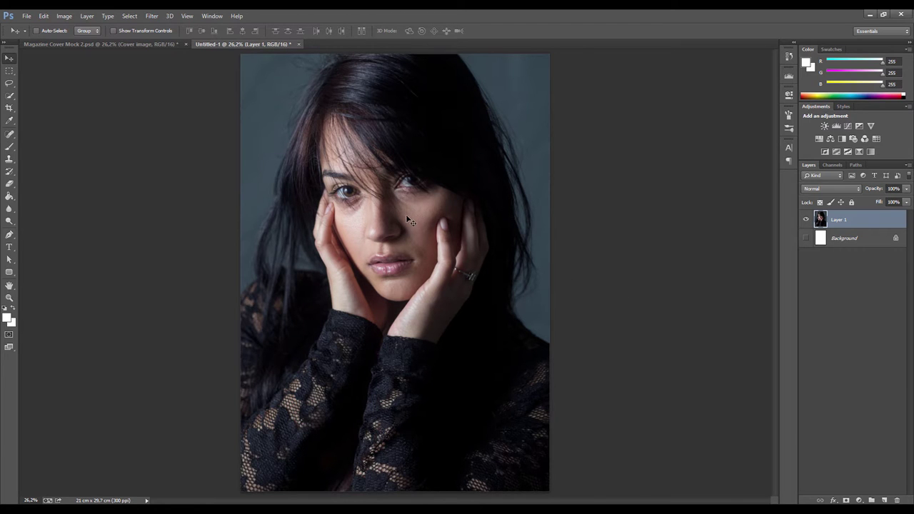
Step: Examine the skin texture on the face in the unedited portrait up close
scroll(401, 199, up, 1)
scroll(411, 206, up, 2)
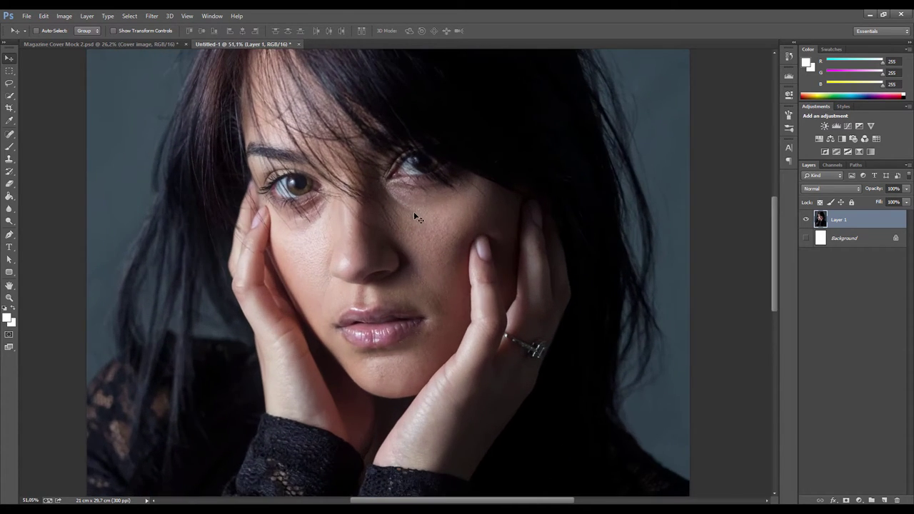
scroll(418, 212, down, 3)
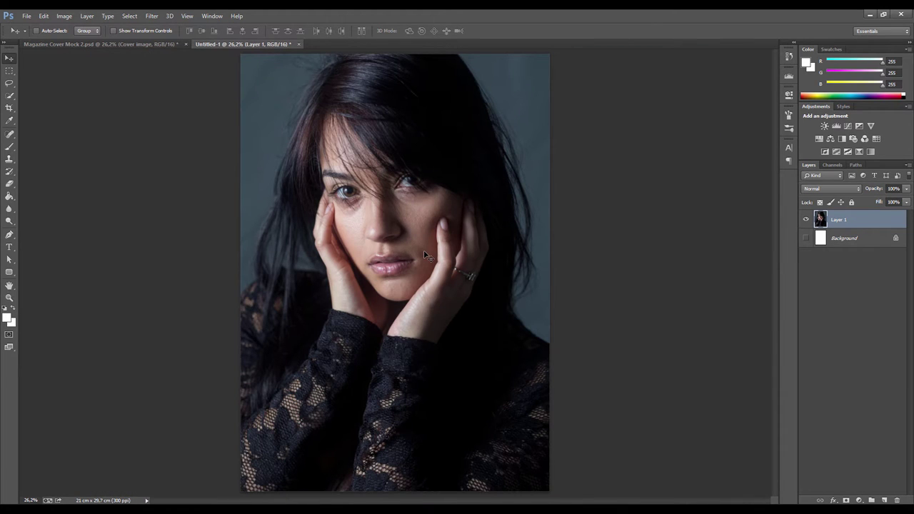
scroll(409, 207, up, 1)
scroll(408, 204, up, 3)
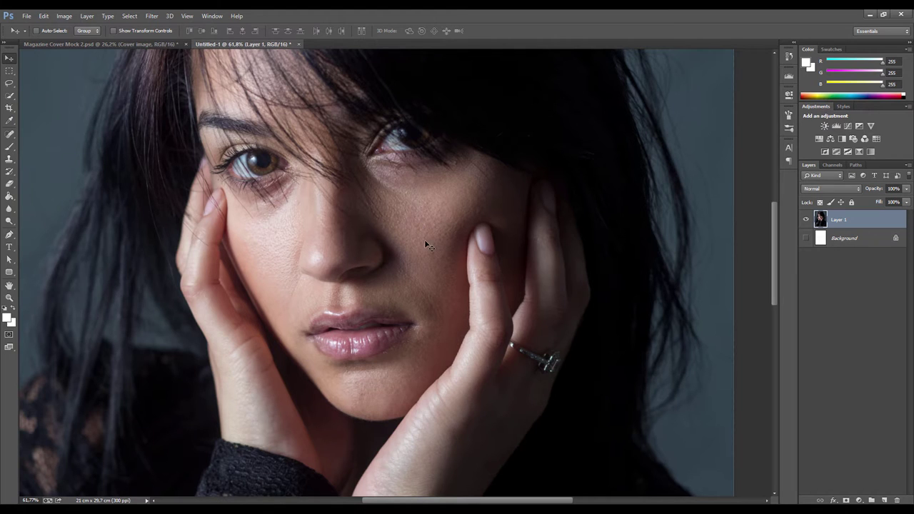
scroll(423, 232, up, 1)
scroll(408, 232, up, 1)
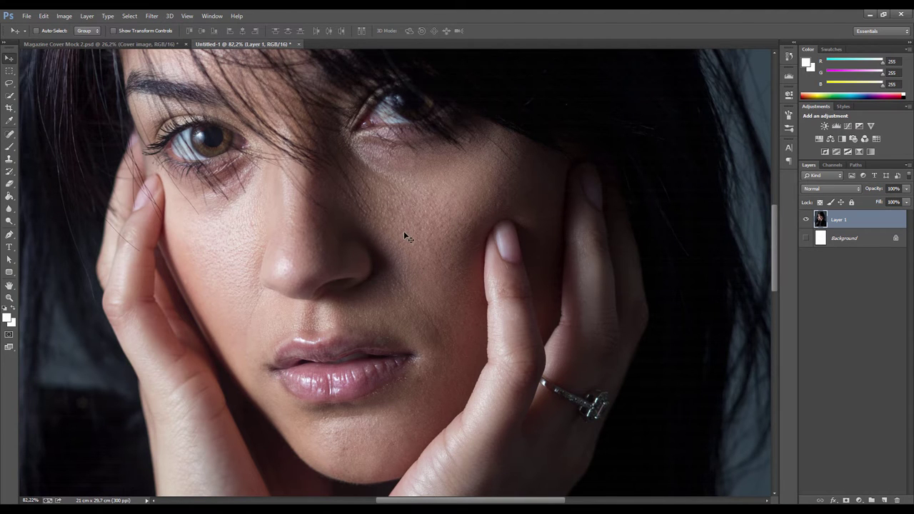
scroll(404, 233, down, 5)
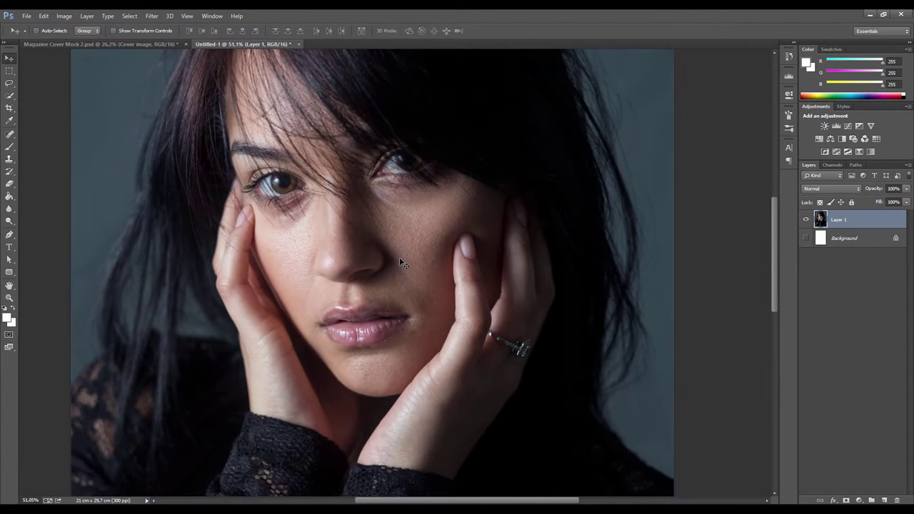
scroll(403, 270, up, 1)
scroll(411, 237, up, 3)
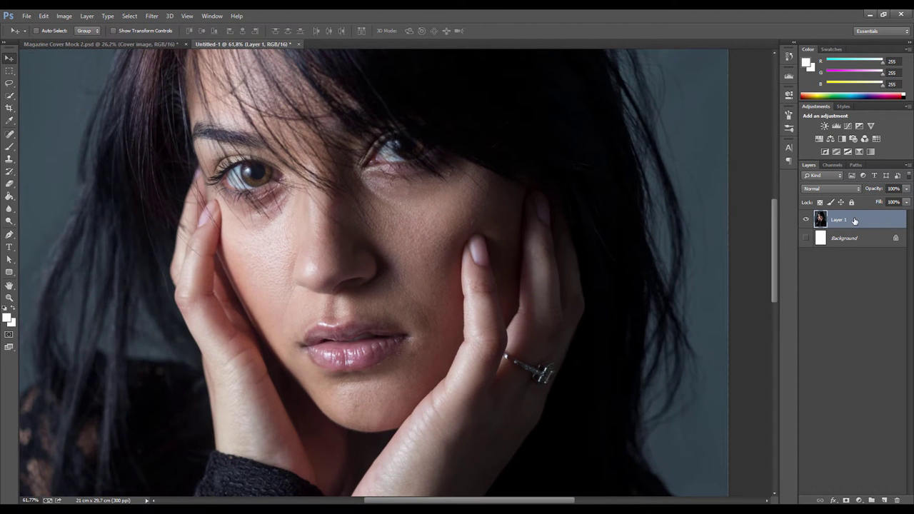
Step: Duplicate Layer 1 and add a layer mask to the copy
key(ctrl+j)
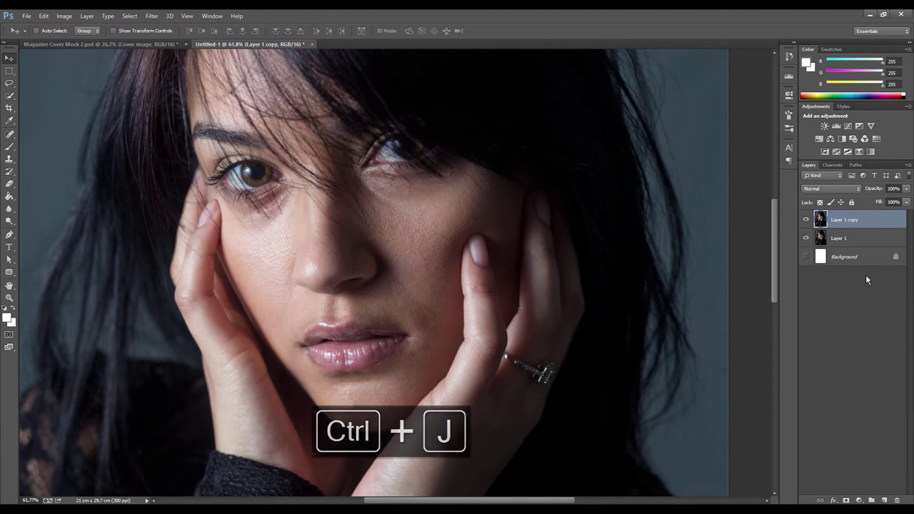
scroll(404, 274, down, 1)
scroll(401, 273, down, 2)
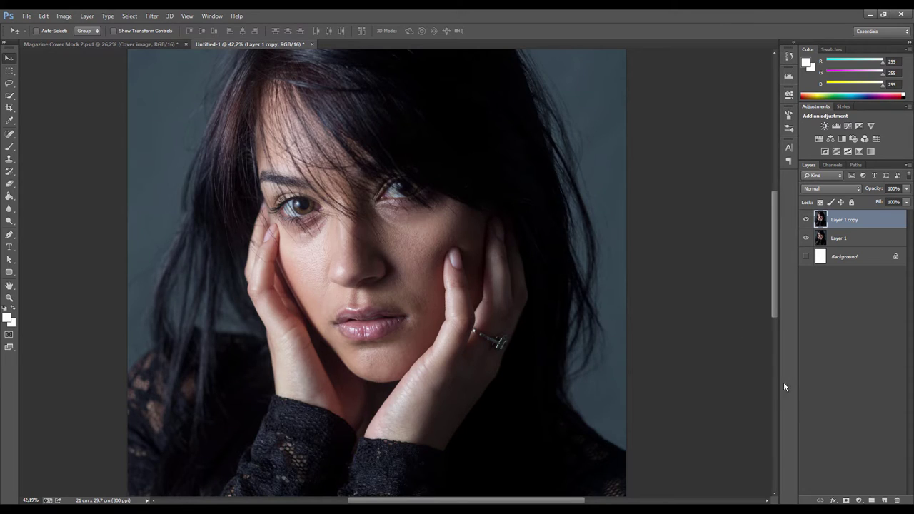
scroll(782, 386, down, 1)
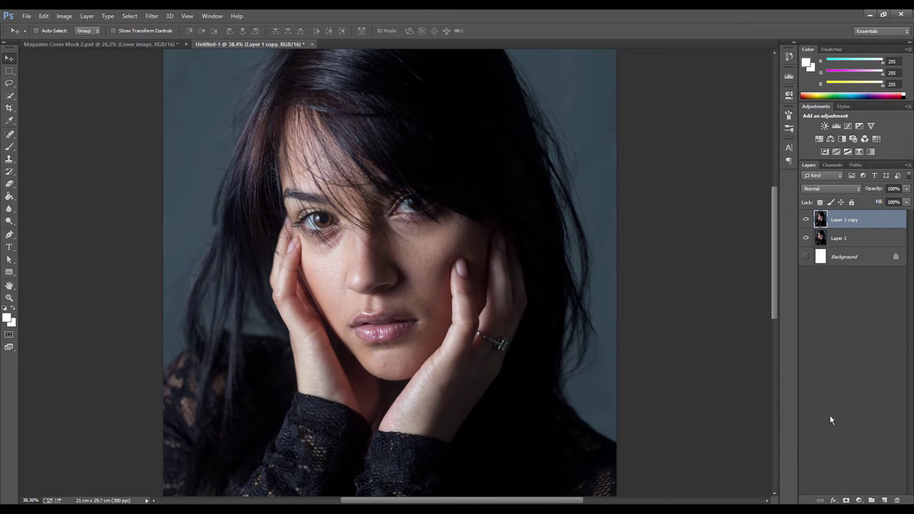
click(847, 500)
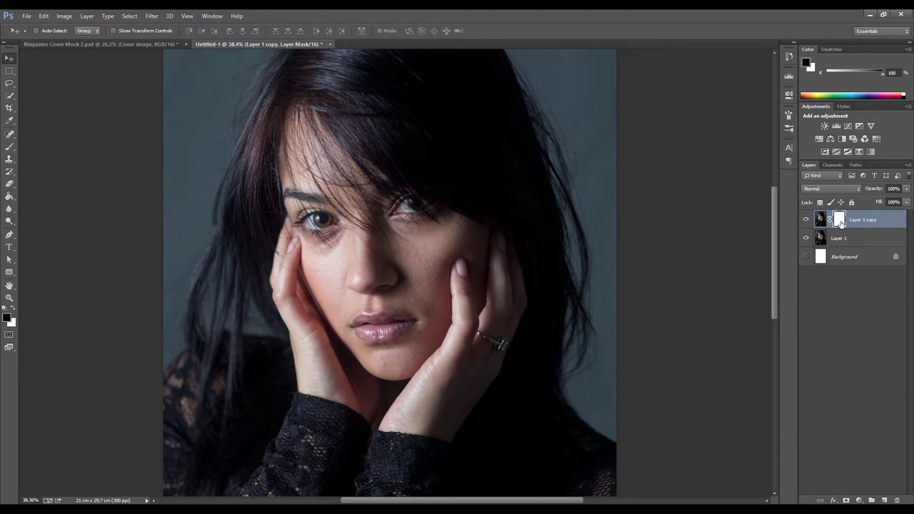
Step: Start a Color Range refinement of the mask, sampling skin tones across both cheeks with Fuzziness at 28
double_click(838, 220)
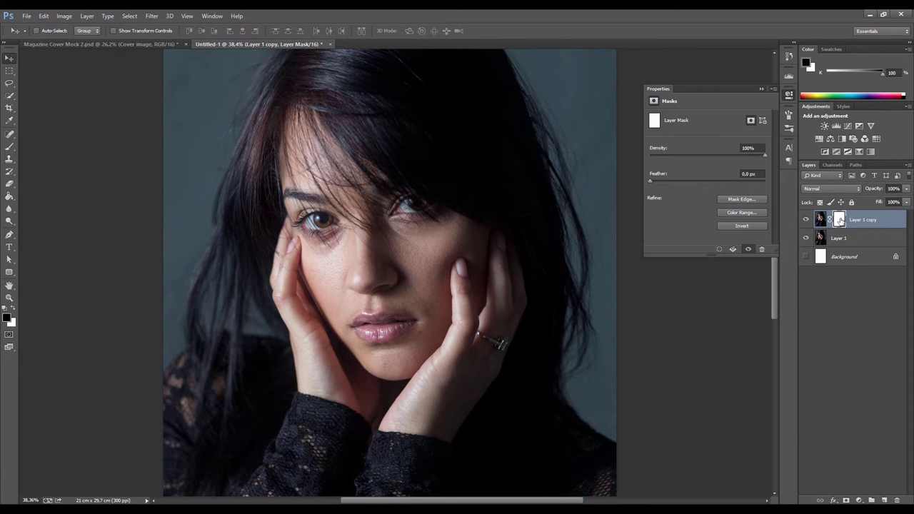
click(741, 213)
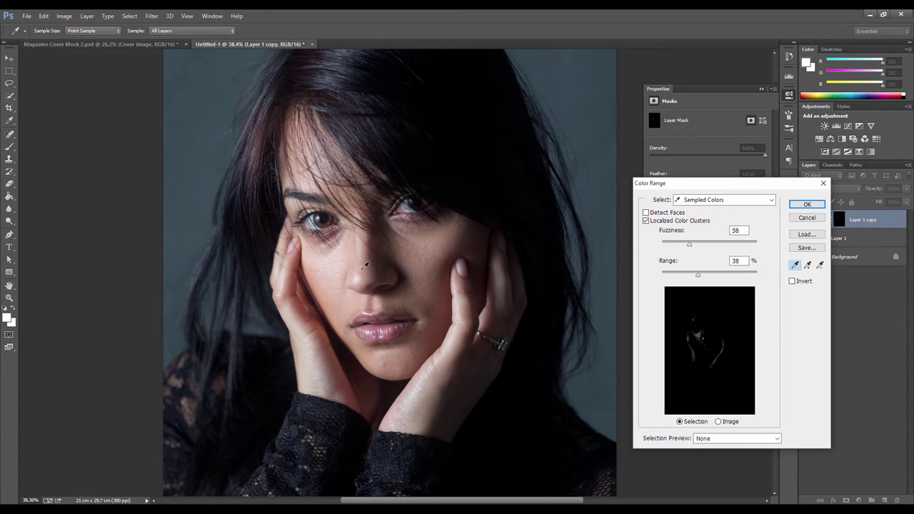
click(332, 269)
key(shift)
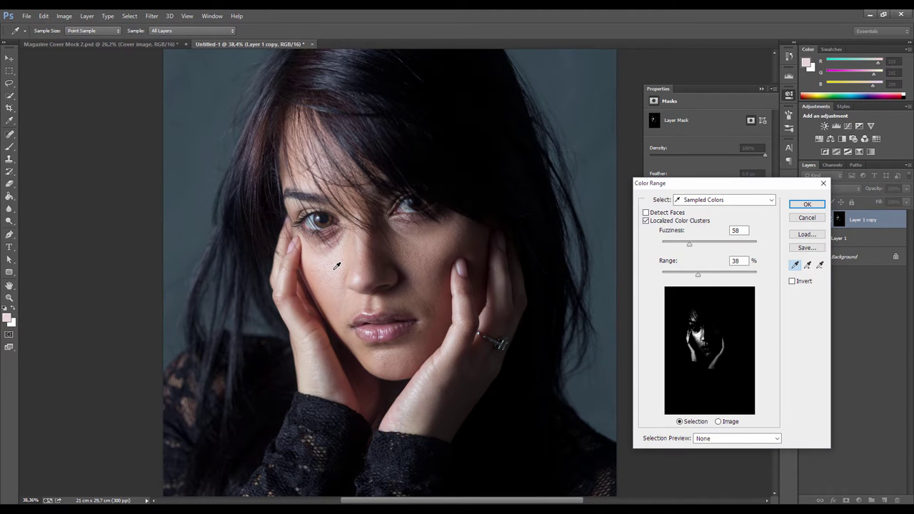
drag(336, 265, 429, 250)
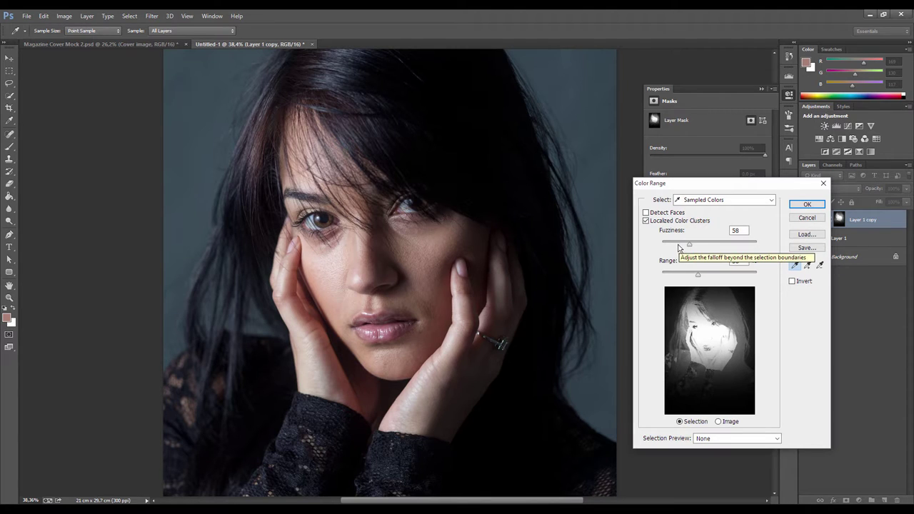
drag(689, 244, 676, 246)
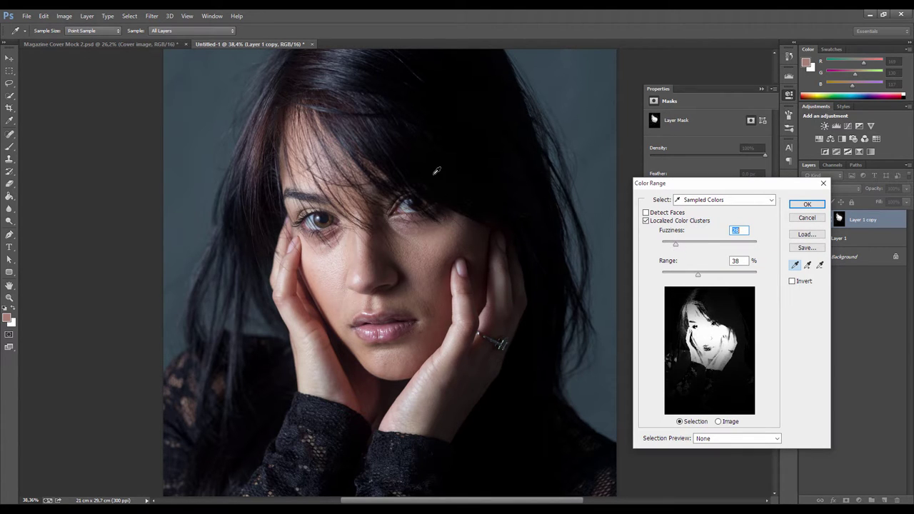
Step: Subtract the dark hair tones and the shadows around the chin and hands from the sampled colour range
key(alt)
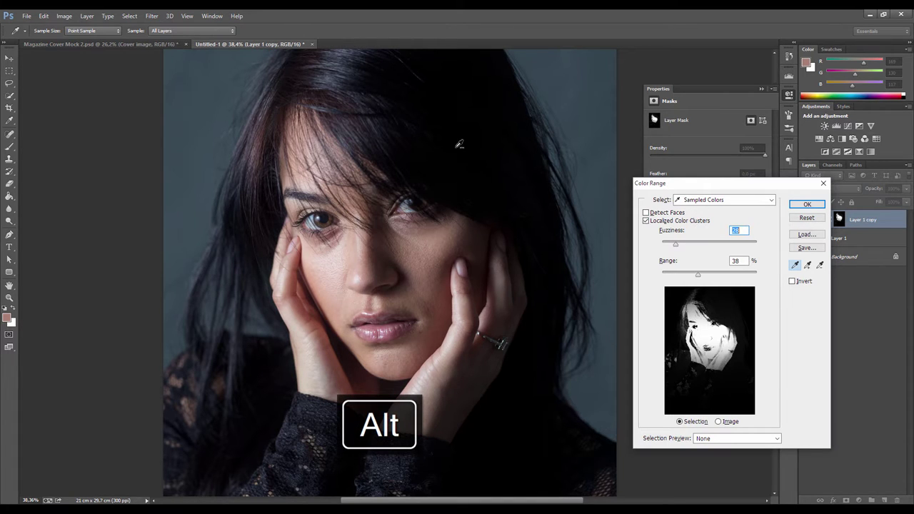
alt+click(408, 119)
alt+click(441, 159)
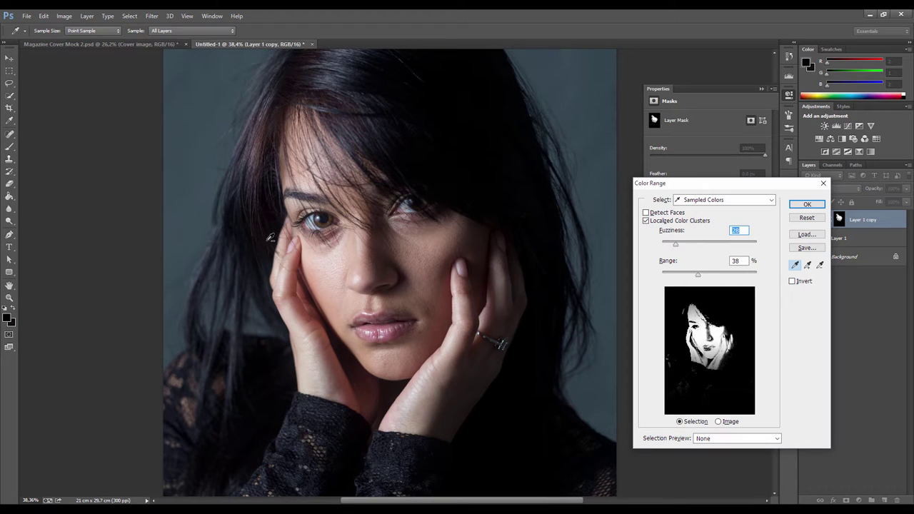
alt+click(259, 167)
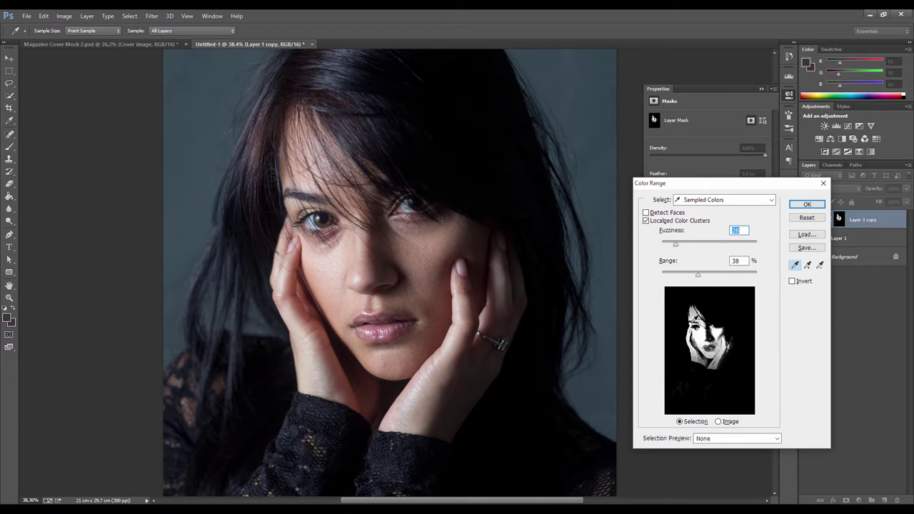
alt+click(490, 374)
alt+click(372, 379)
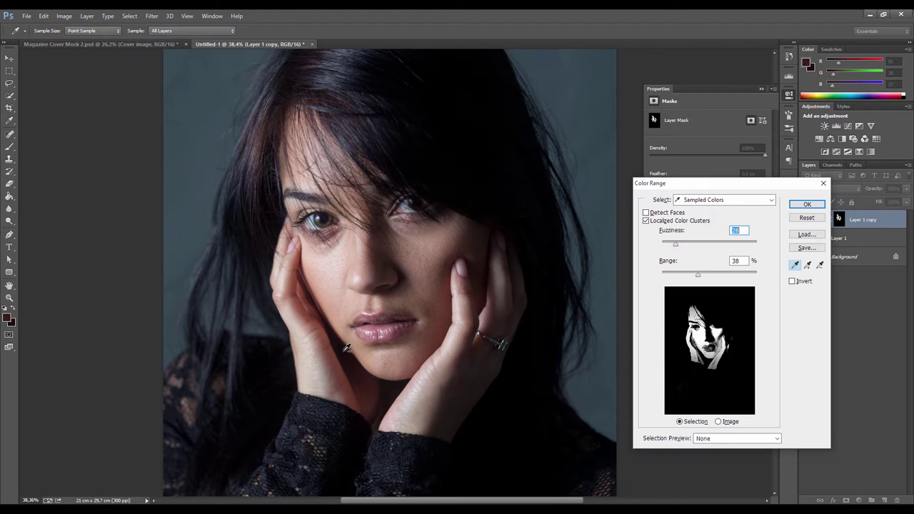
alt+click(268, 307)
alt+click(531, 319)
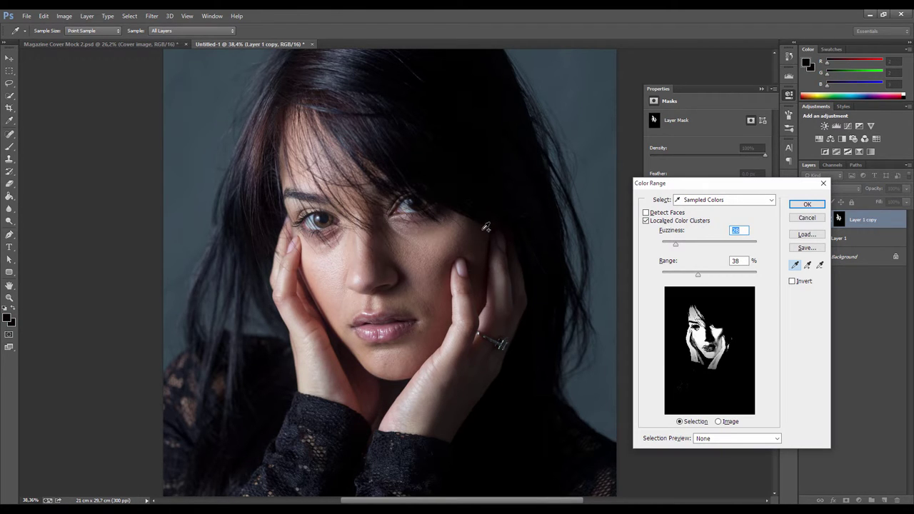
Step: Add the shaded cheek and more facial skin tones to the sampled colour range
shift+click(471, 246)
shift+click(723, 333)
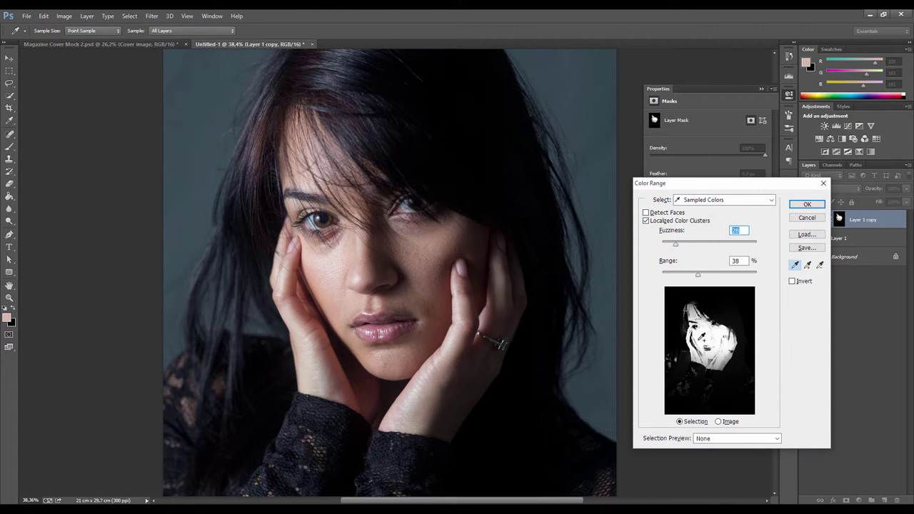
shift+click(714, 326)
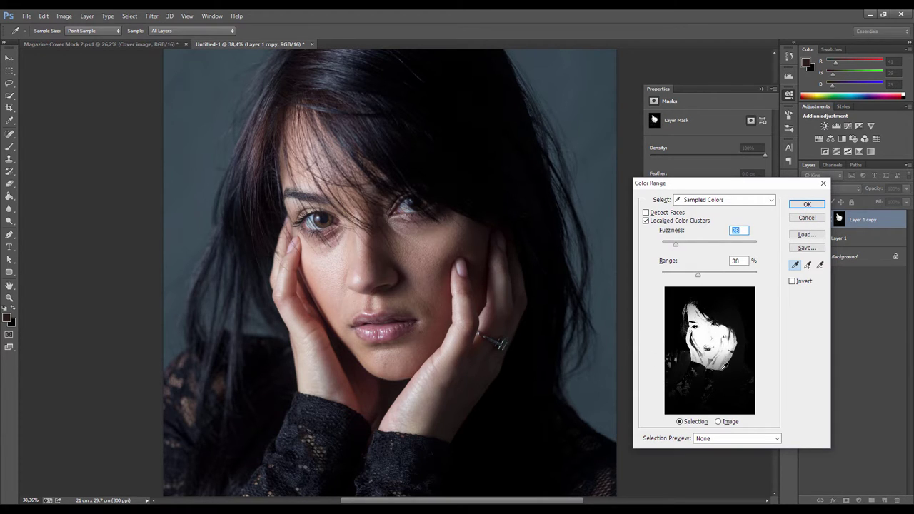
Step: Subtract the remaining dark tones, resample the facial skin, and apply the colour range to the mask with Fuzziness 36
key(alt)
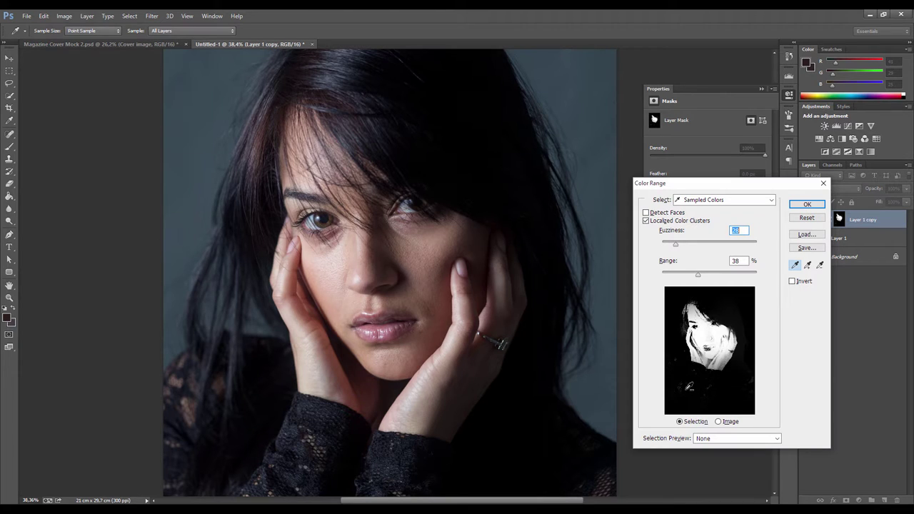
alt+click(723, 360)
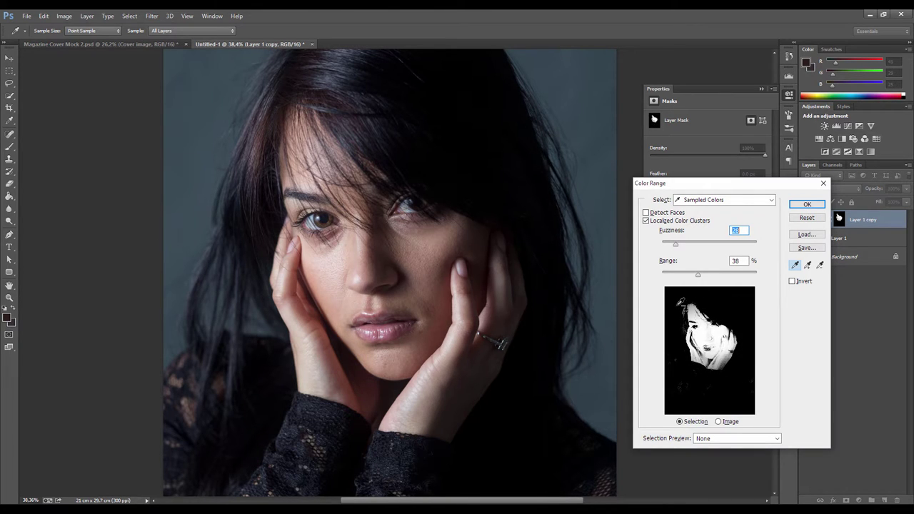
drag(708, 331, 716, 331)
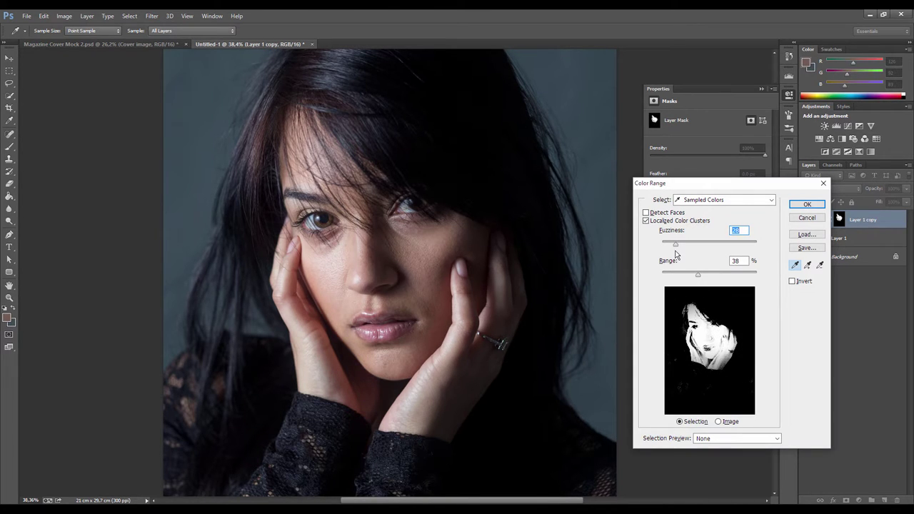
drag(676, 245, 679, 245)
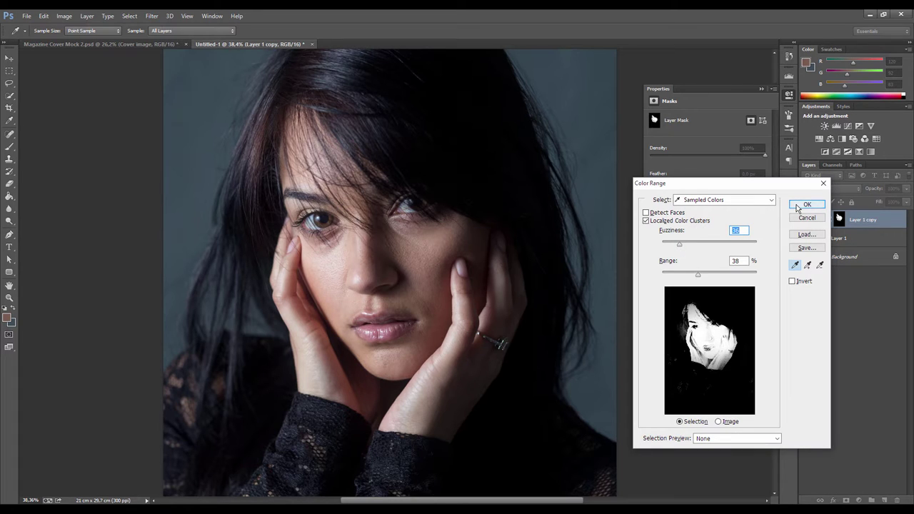
click(804, 205)
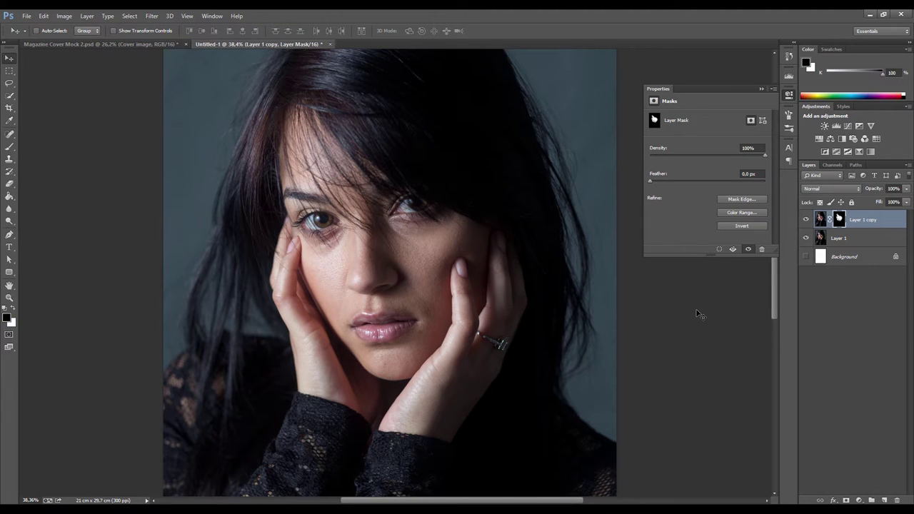
Step: Display the skin layer's mask on its own and paint black over the lower sleeve lace with a 600 px brush
alt+click(839, 220)
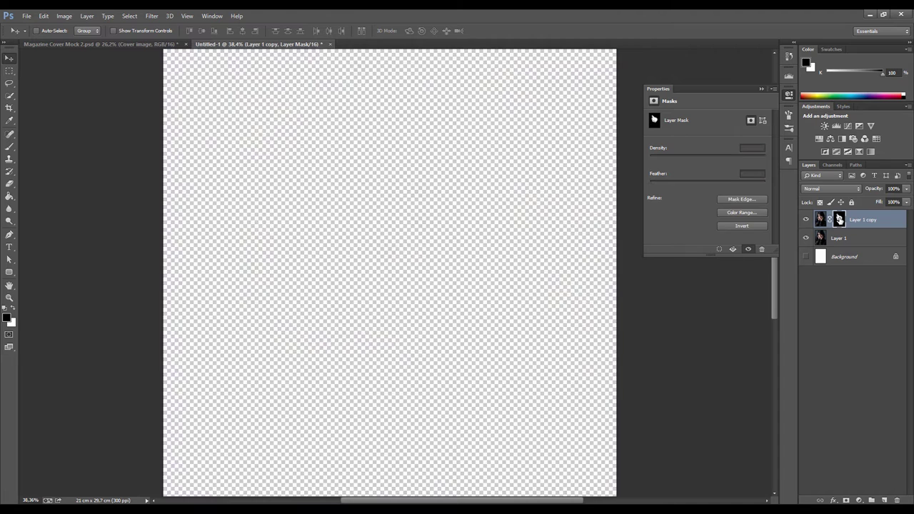
scroll(468, 321, down, 3)
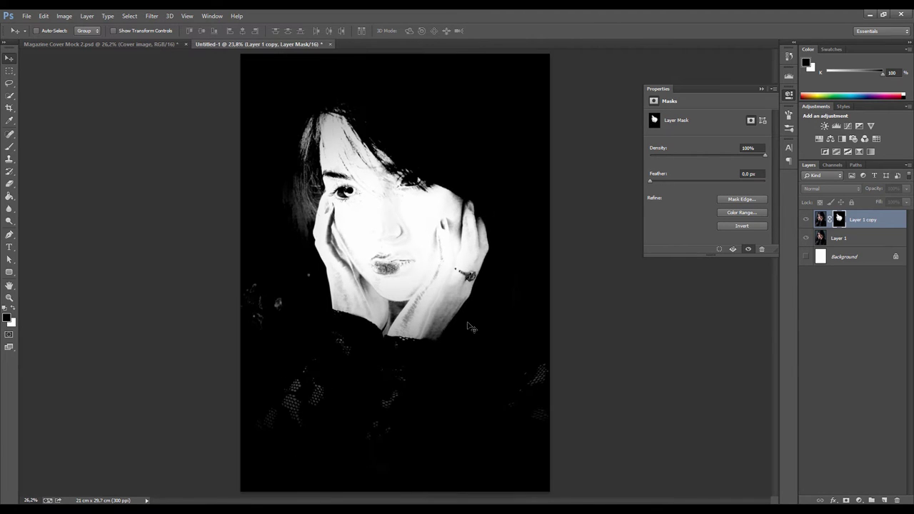
scroll(414, 251, down, 1)
key(b)
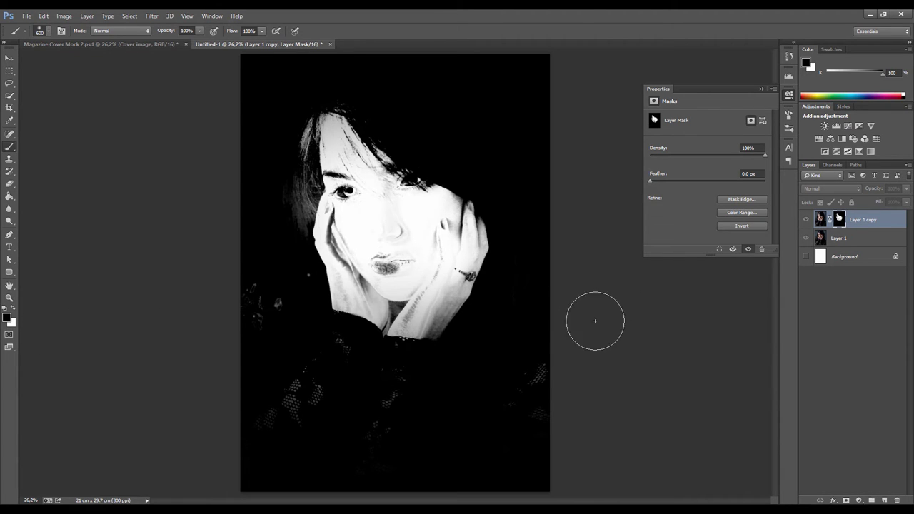
drag(557, 368, 566, 352)
mouse_move(393, 418)
mouse_down()
mouse_move(256, 428)
mouse_move(314, 402)
mouse_move(316, 367)
mouse_up()
Step: Paint black over the remaining sleeve lace and the stray hair beside the forehead with a 300 px brush
key(bracketleft)
key(bracketleft)
key(bracketleft)
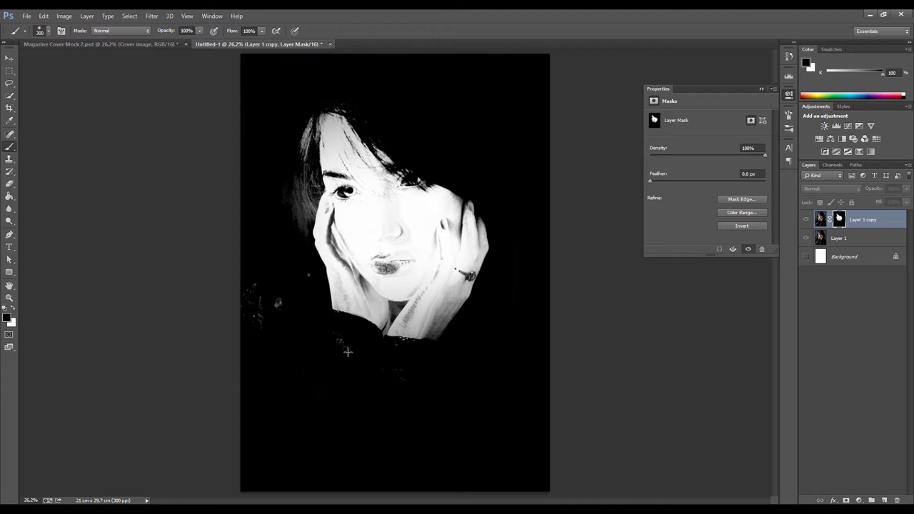
mouse_move(413, 357)
mouse_down()
mouse_move(347, 343)
mouse_move(267, 290)
mouse_move(241, 310)
mouse_move(281, 295)
mouse_up()
mouse_move(298, 185)
mouse_down()
mouse_move(291, 247)
mouse_move(308, 95)
mouse_up()
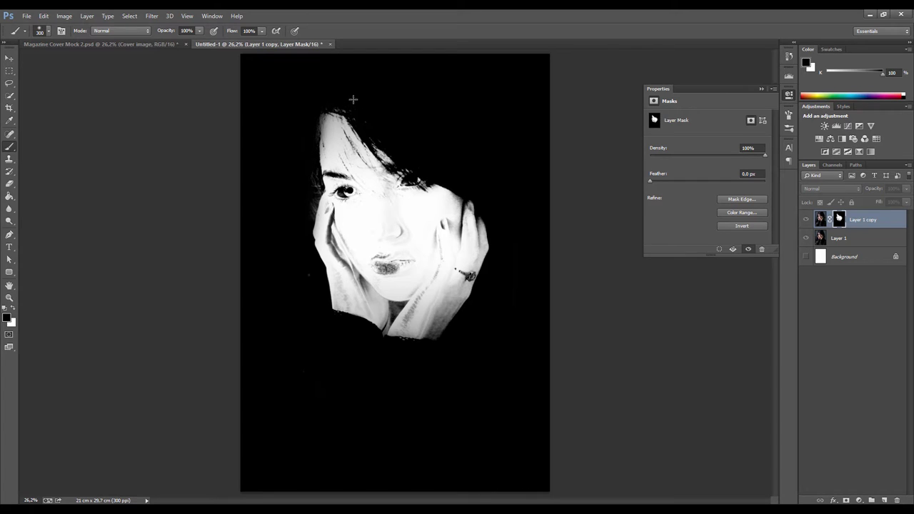
mouse_move(351, 102)
mouse_down()
mouse_move(321, 101)
mouse_move(303, 147)
mouse_move(300, 202)
mouse_up()
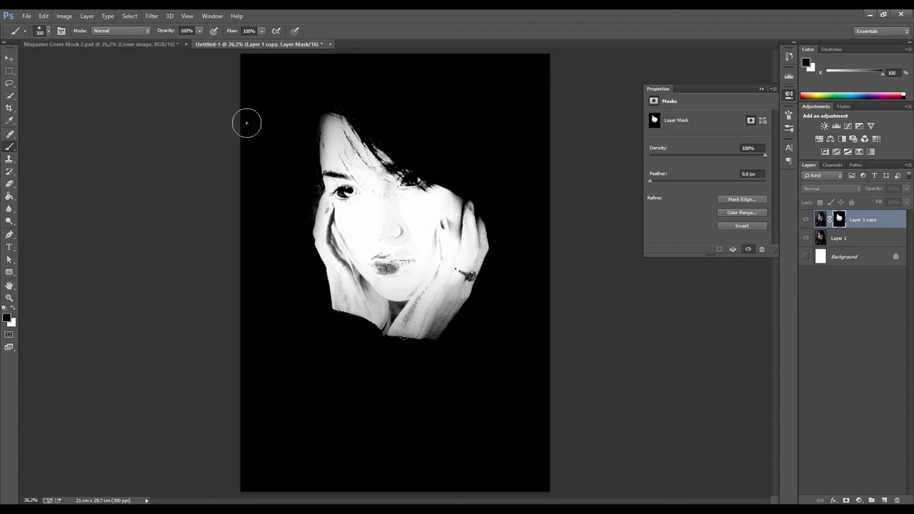
Step: Increase the mask's contrast with Levels, setting the input black point to 39 and the white point to 189
click(65, 16)
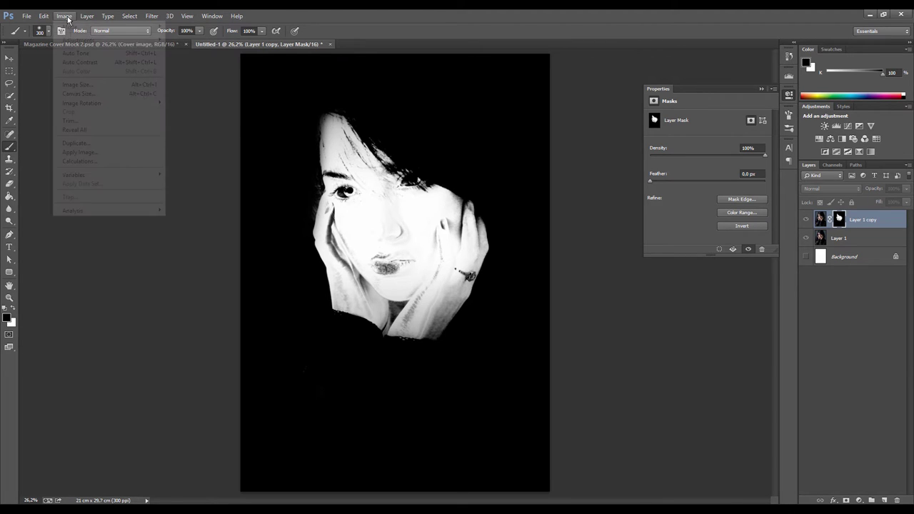
mouse_move(72, 44)
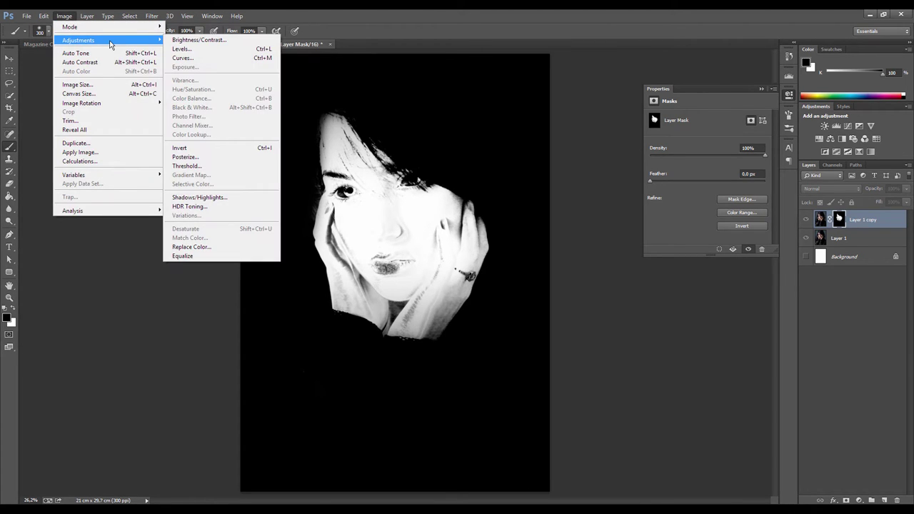
click(181, 48)
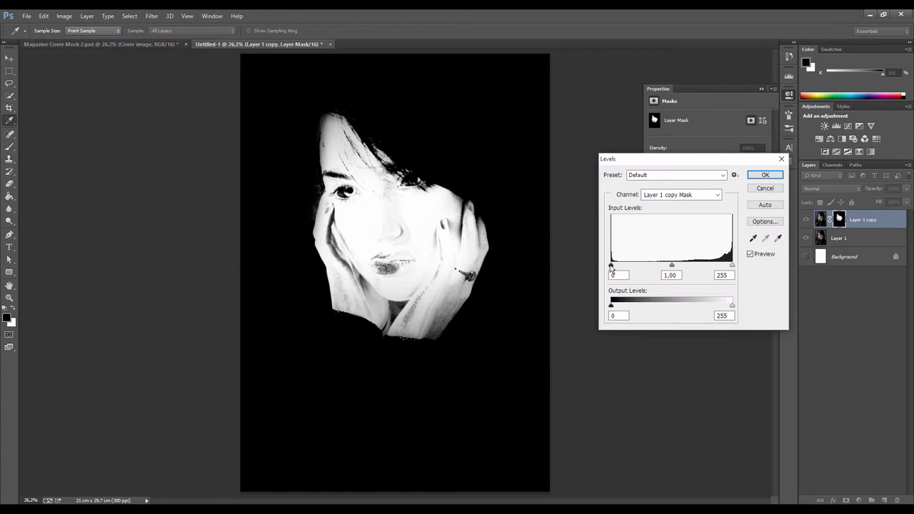
drag(611, 265, 623, 267)
drag(731, 270, 700, 266)
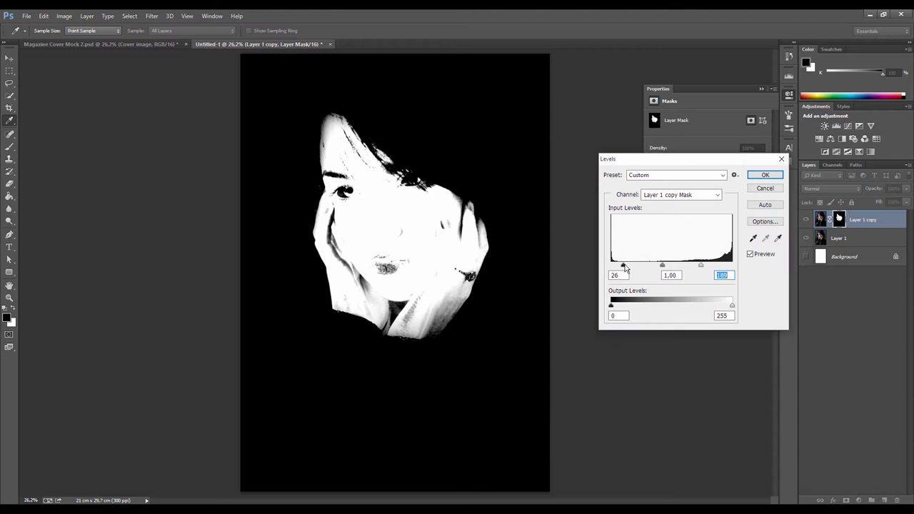
drag(626, 266, 630, 266)
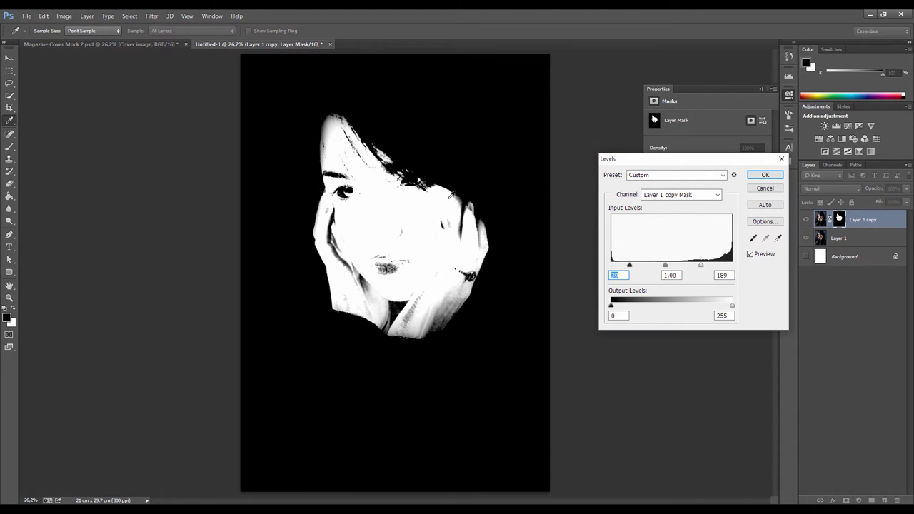
click(757, 175)
click(787, 94)
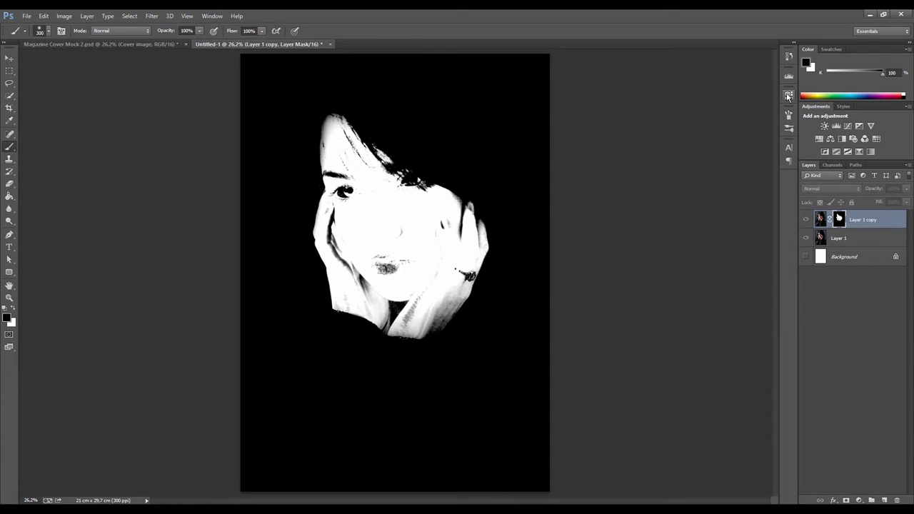
Step: Leave the mask view and show only the masked skin layer to check the cutout
alt+click(840, 223)
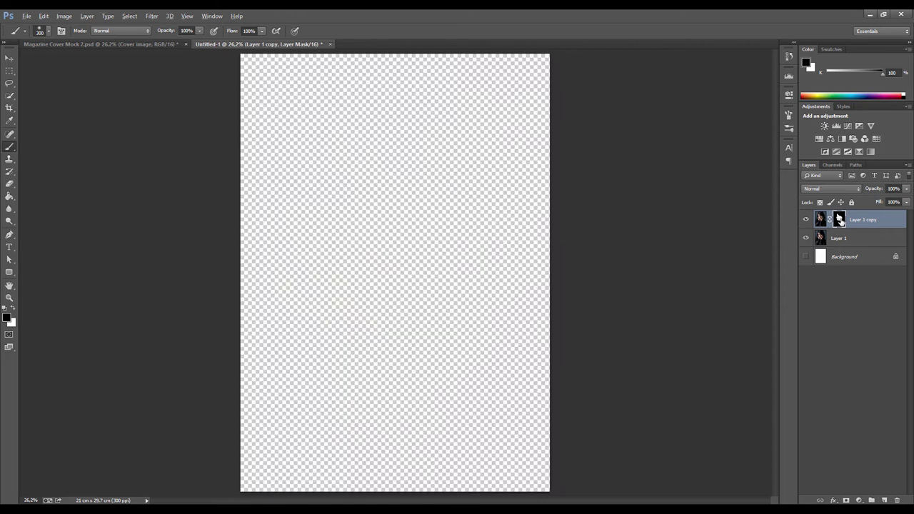
click(818, 221)
scroll(530, 254, down, 3)
scroll(409, 189, up, 4)
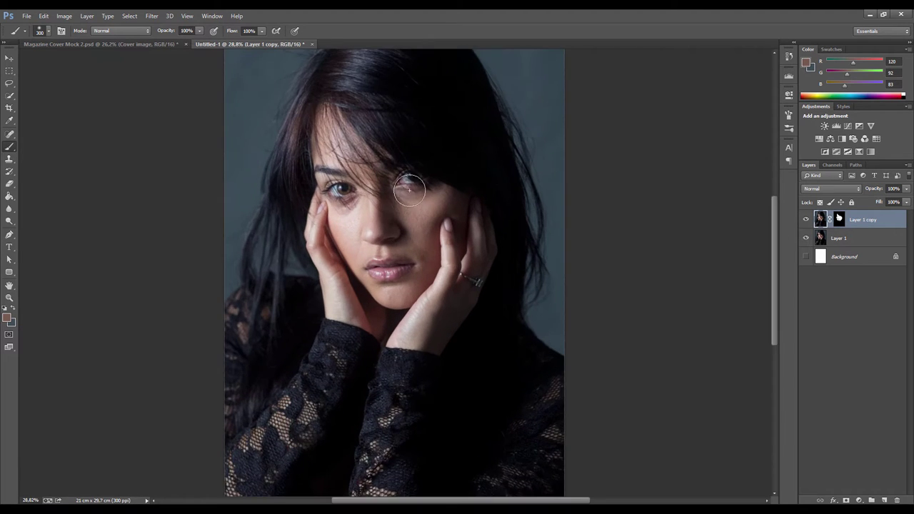
scroll(409, 189, down, 1)
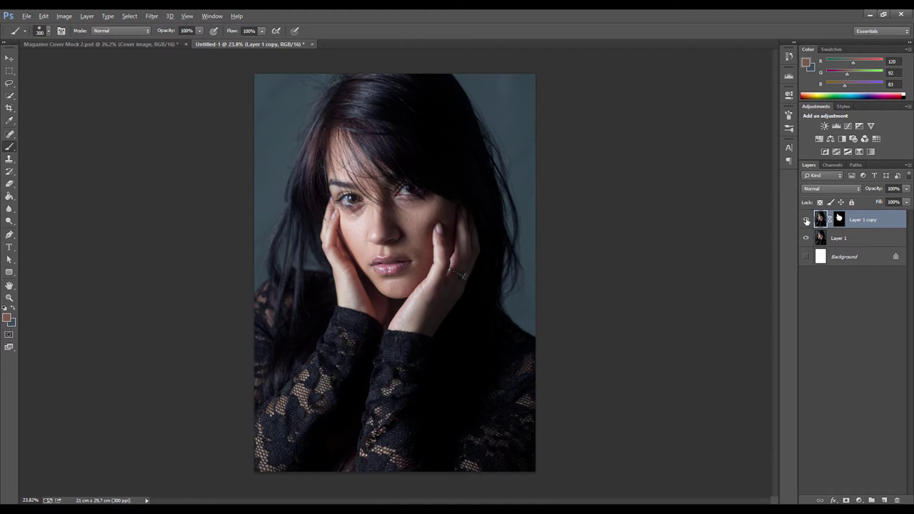
click(806, 220)
scroll(316, 214, up, 1)
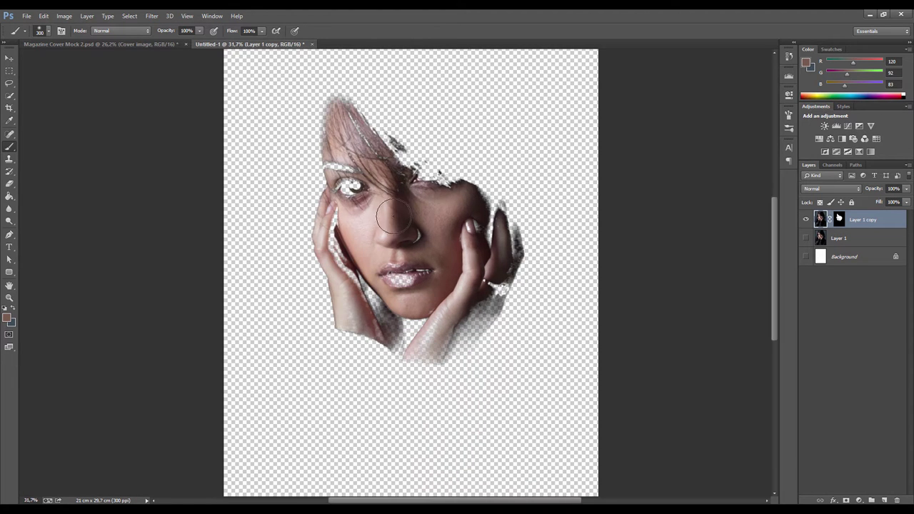
scroll(397, 216, down, 1)
scroll(387, 193, up, 3)
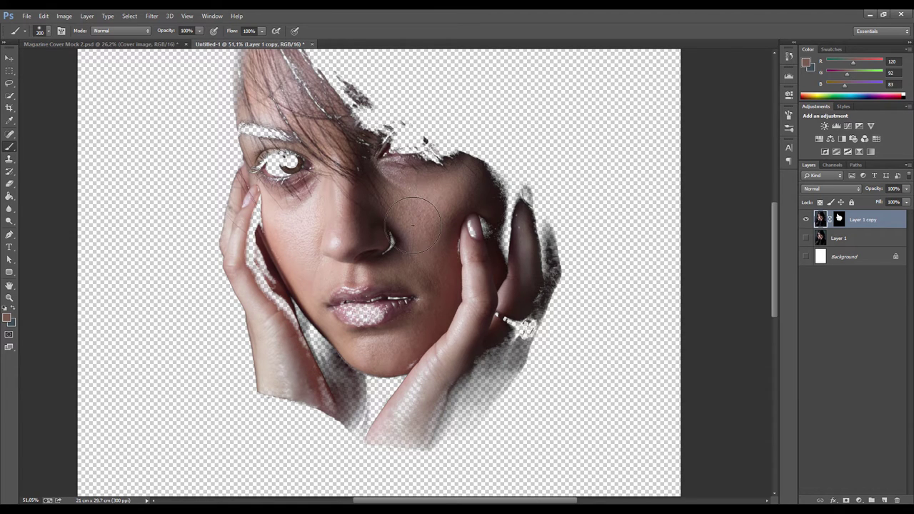
Step: Paint white on the mask to restore the skin around the raised fingertip and the nostril, reducing the brush to 45 px
click(838, 219)
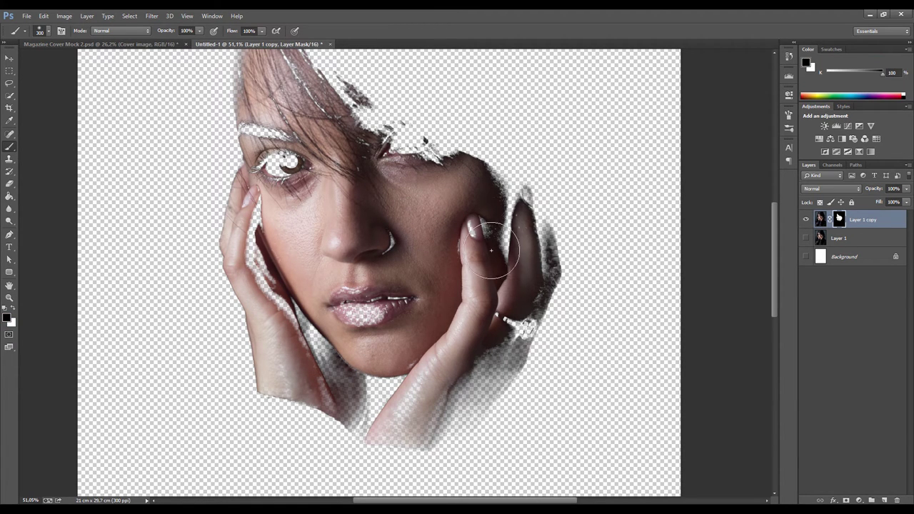
key(x)
key(bracketleft)
key(bracketleft)
key(bracketleft)
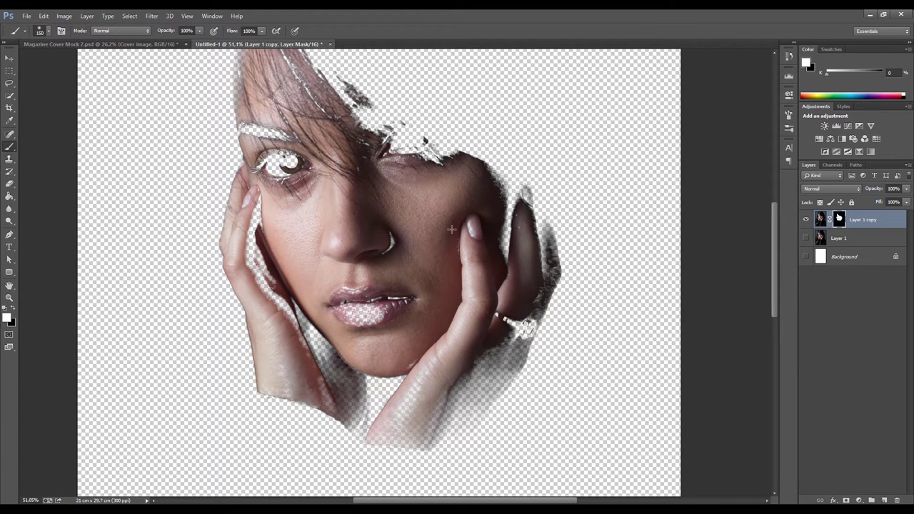
key(bracketleft)
key(bracketleft)
key(bracketleft)
key(bracketleft)
key(bracketleft)
key(bracketleft)
key(bracketleft)
key(bracketleft)
Step: Paint black on the mask over the eyebrow, the eyes and the lips with the 45 px brush
key(x)
drag(248, 130, 292, 135)
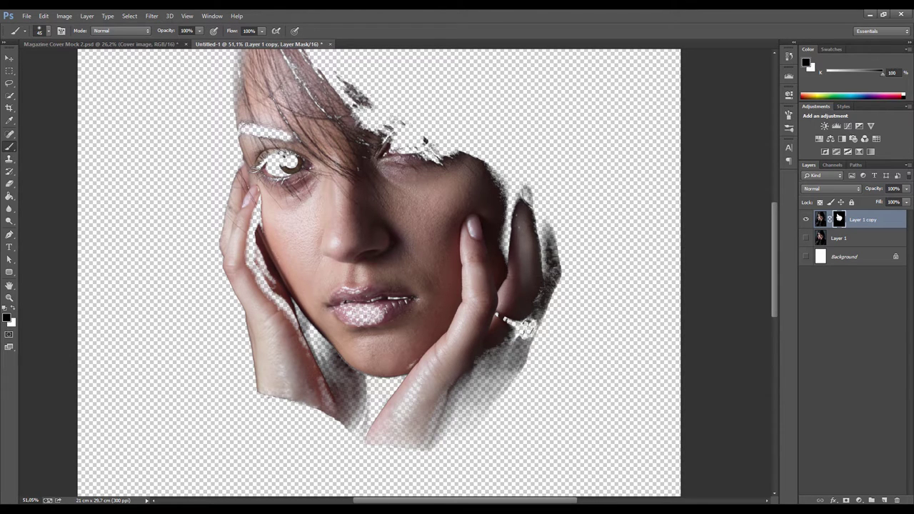
mouse_move(397, 146)
mouse_down()
mouse_move(449, 142)
mouse_move(383, 151)
mouse_up()
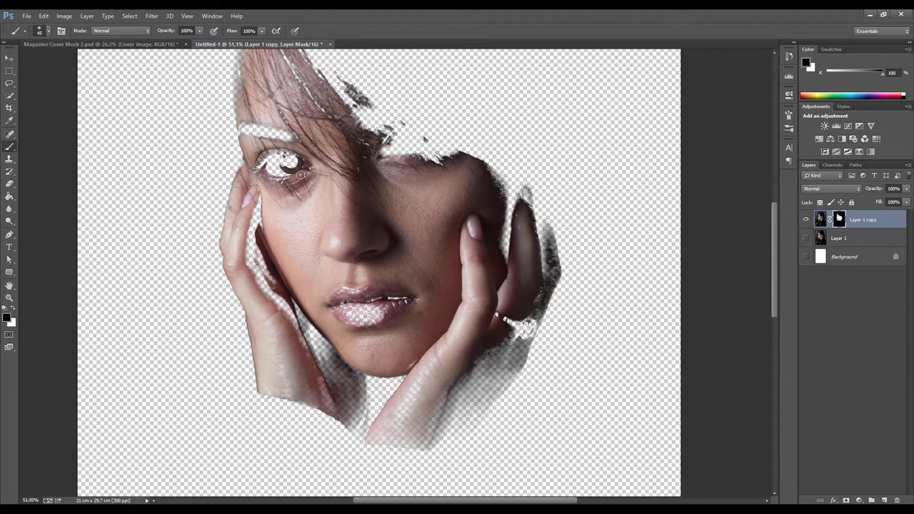
mouse_move(288, 163)
mouse_down()
mouse_move(279, 166)
mouse_move(305, 164)
mouse_move(279, 157)
mouse_move(262, 166)
mouse_up()
mouse_move(341, 294)
mouse_down()
mouse_move(389, 295)
mouse_move(384, 312)
mouse_move(348, 322)
mouse_move(341, 295)
mouse_move(391, 300)
mouse_move(378, 317)
mouse_move(404, 298)
mouse_move(350, 293)
mouse_move(372, 308)
mouse_up()
Step: Set the mask brush to 80 px in white and make all the layers visible again
key(bracketright)
key(bracketright)
key(bracketright)
key(bracketright)
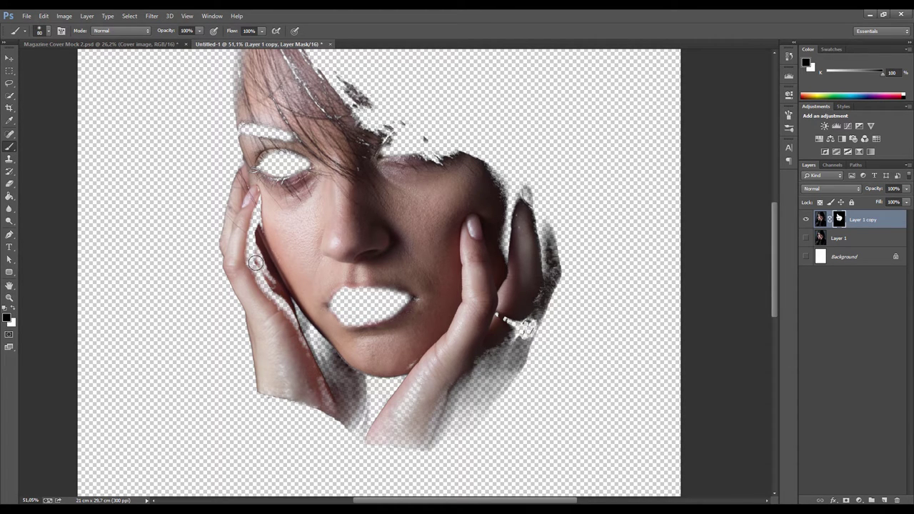
scroll(428, 264, down, 3)
scroll(454, 270, up, 1)
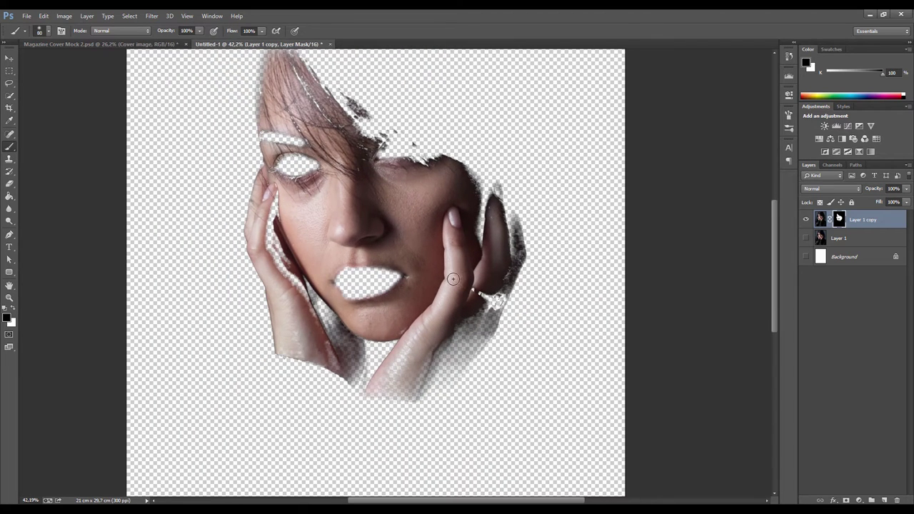
scroll(442, 232, up, 1)
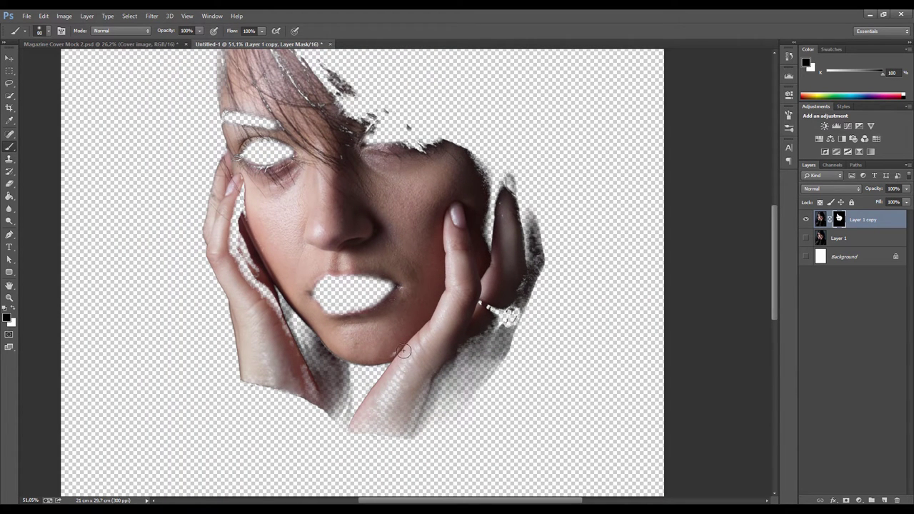
key(x)
scroll(409, 212, down, 1)
scroll(432, 257, down, 1)
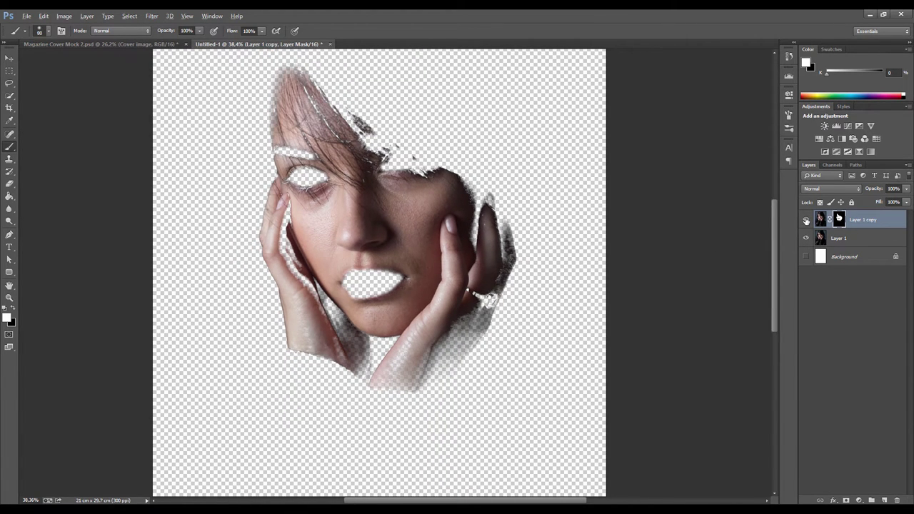
alt+click(805, 220)
scroll(612, 232, down, 1)
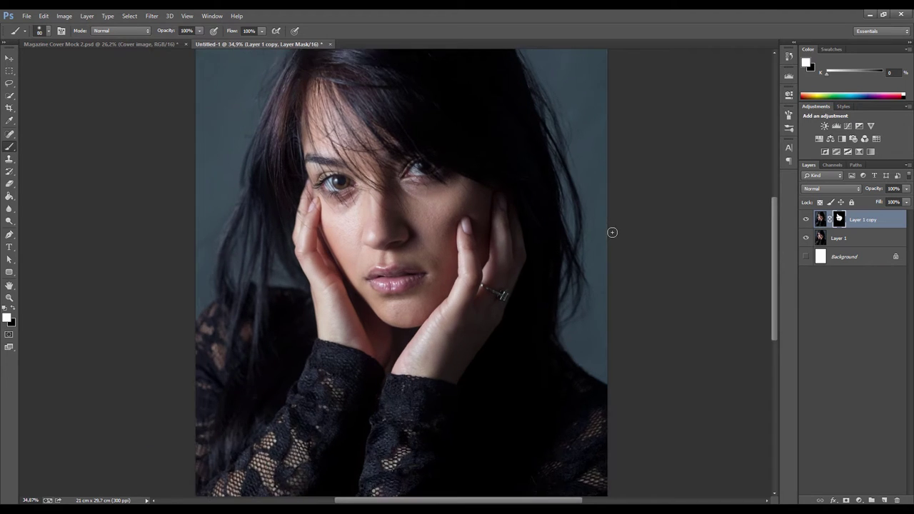
scroll(612, 232, up, 1)
Step: Duplicate the masked skin layer twice
click(818, 220)
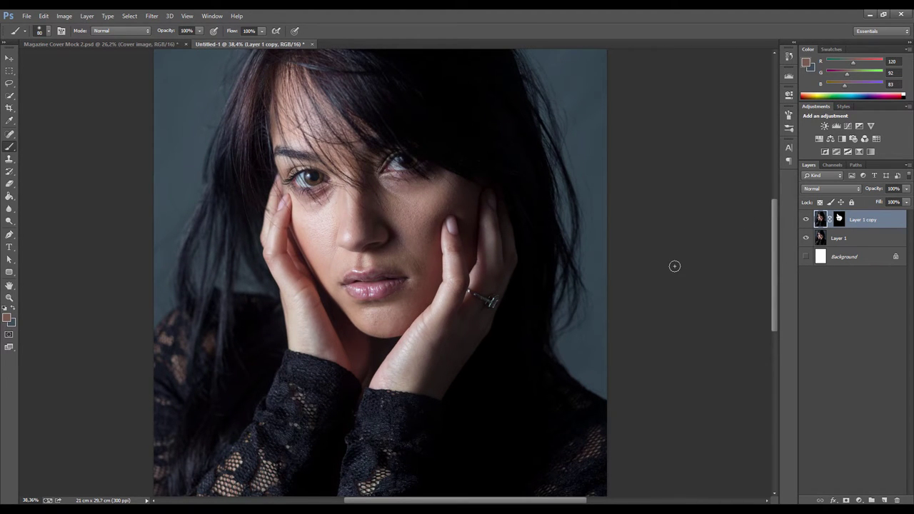
key(ctrl+j)
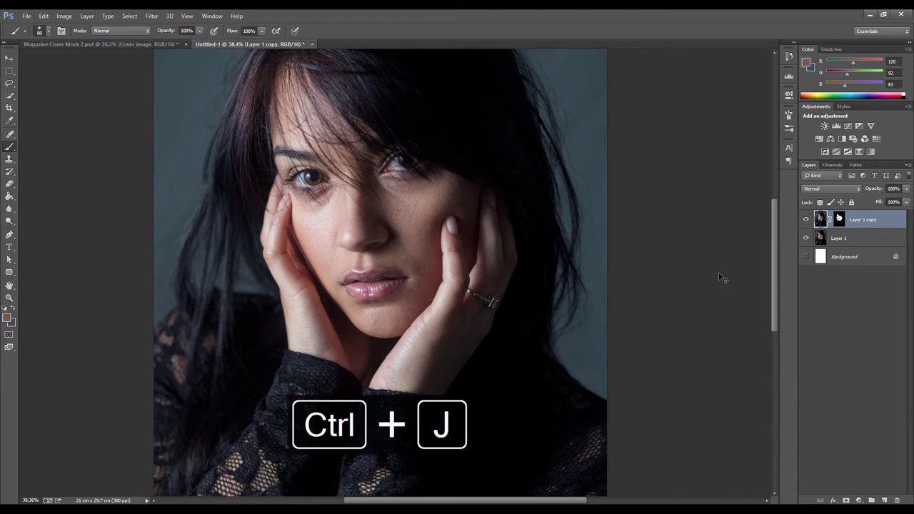
key(ctrl+j)
key(ctrl+j)
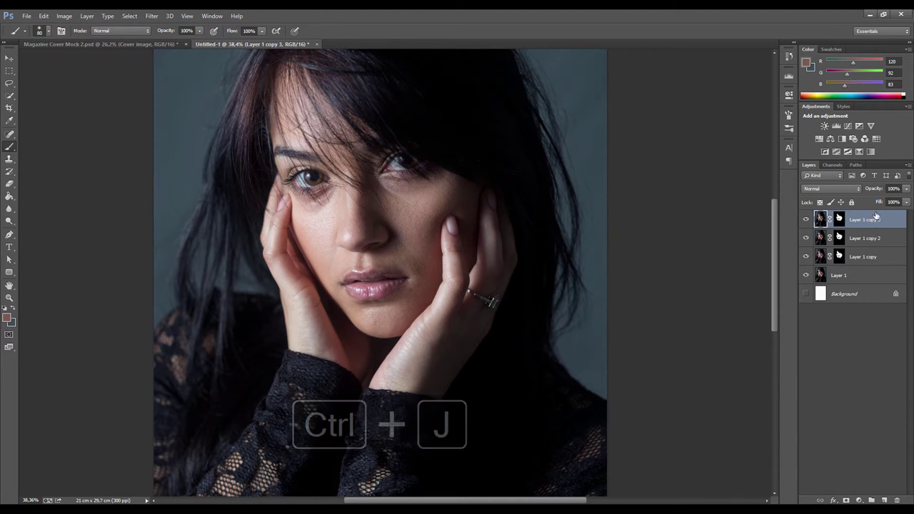
Step: Rename the three masked layers, from lowest to highest, blur, texture 1 and texture 2
click(863, 259)
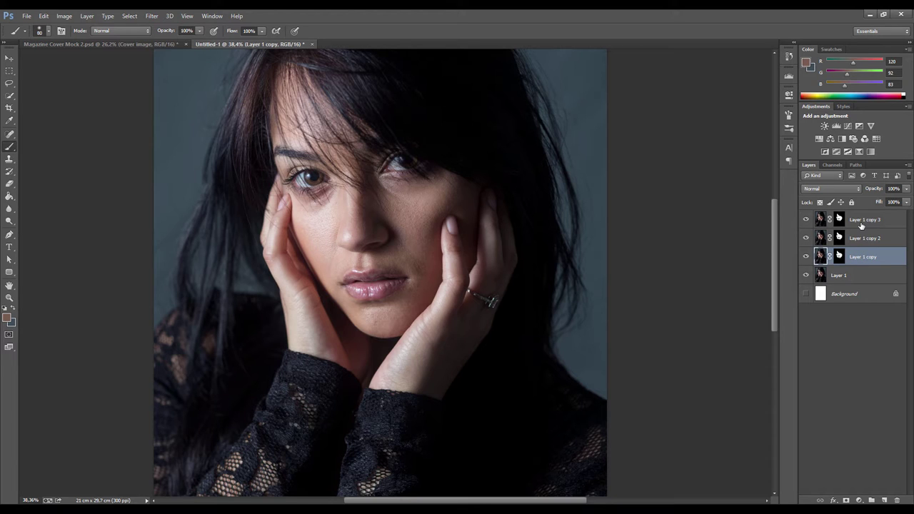
double_click(863, 257)
text(blur)
key(Return)
double_click(860, 239)
text(s)
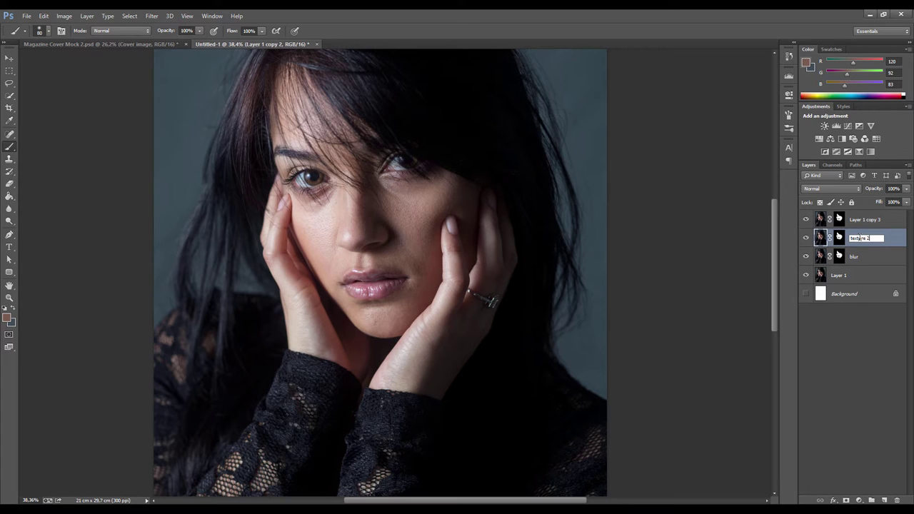
text(exture 1)
key(Return)
double_click(860, 220)
text(t)
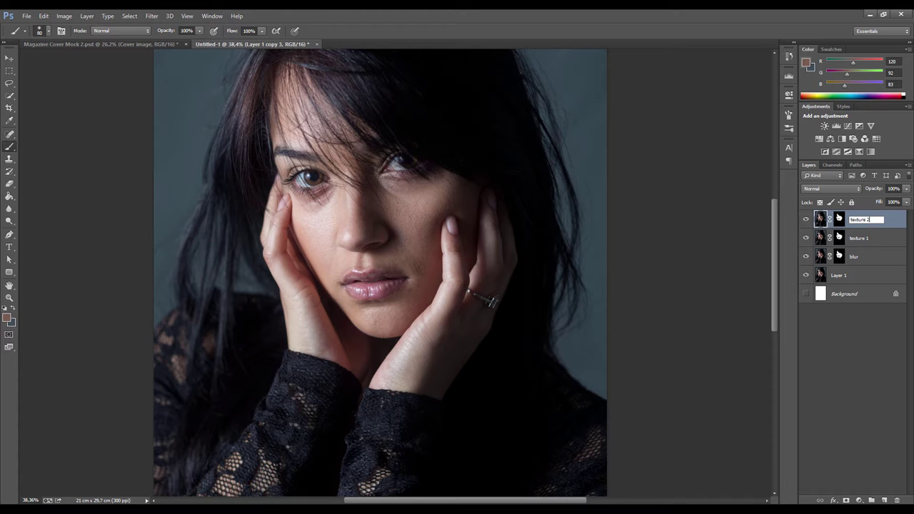
key(Return)
Step: Select the blur layer and hide both texture layers
click(849, 259)
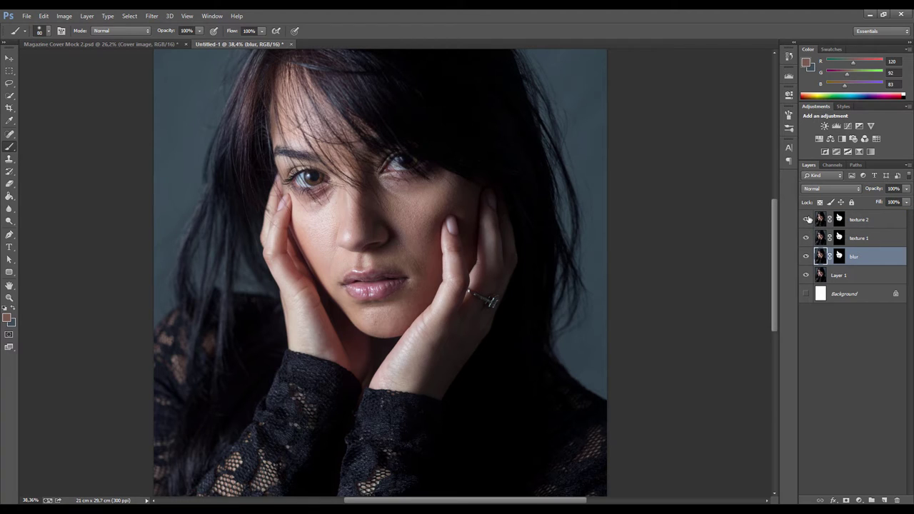
click(806, 237)
scroll(385, 251, down, 2)
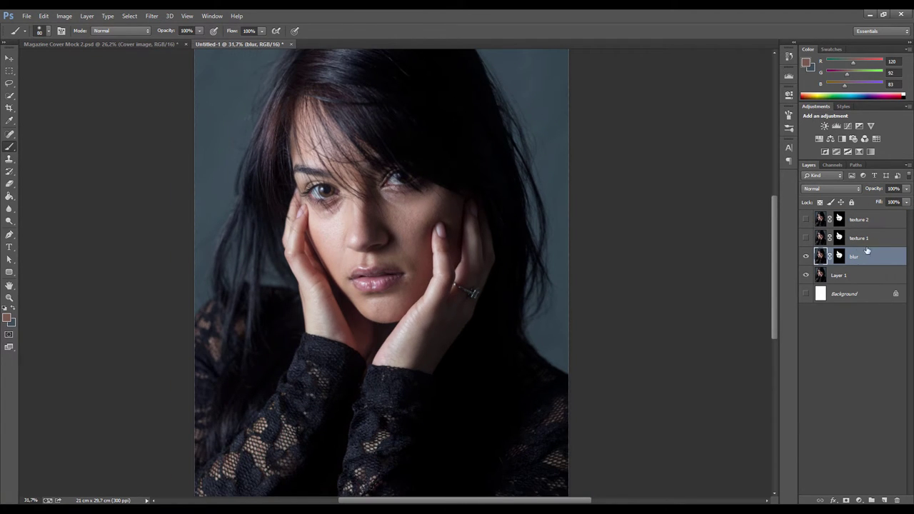
Step: Apply a Gaussian Blur with a radius of 49.7 pixels to the blur layer
click(151, 16)
mouse_move(159, 121)
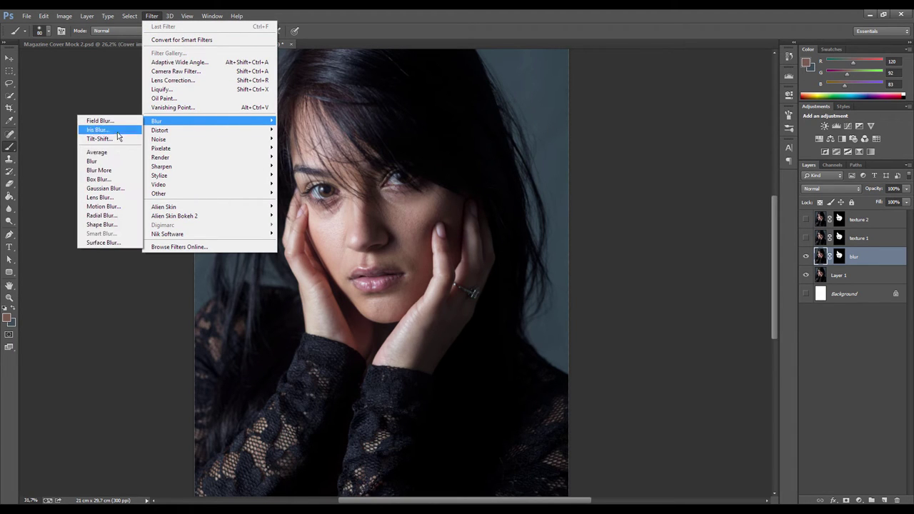
click(102, 189)
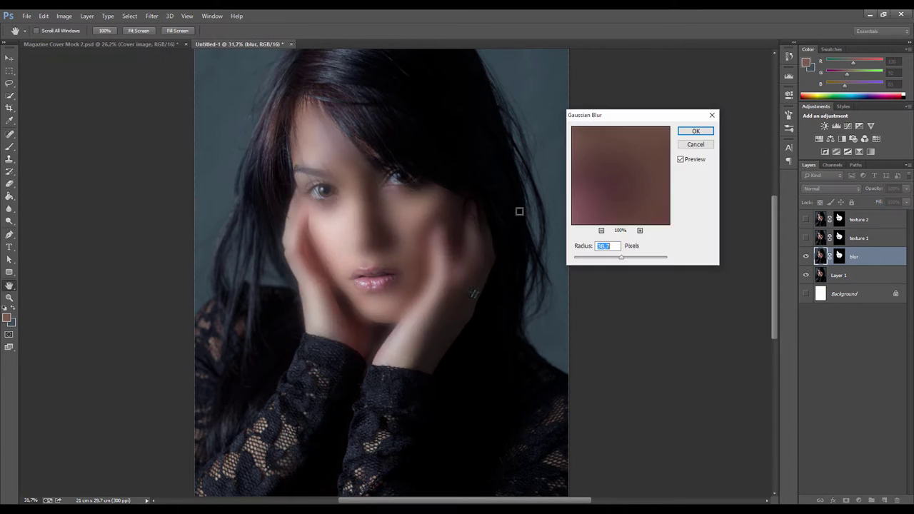
drag(603, 260, 624, 259)
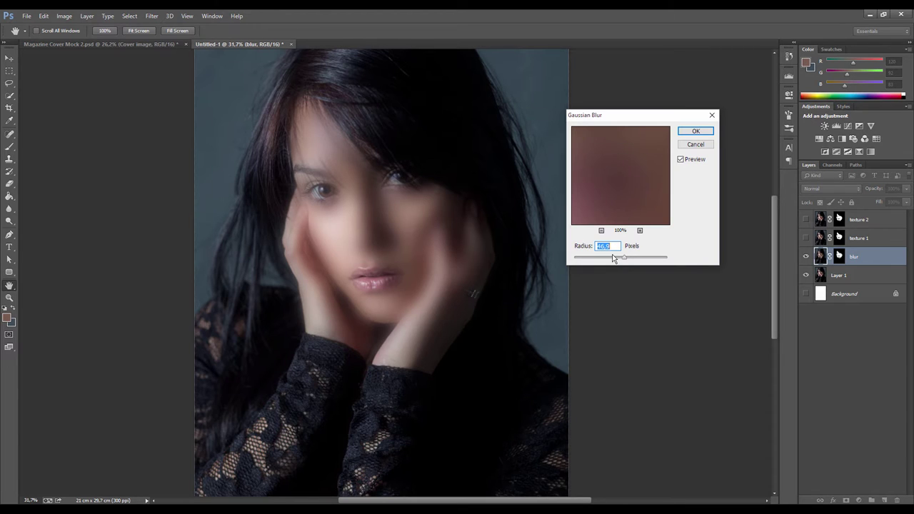
drag(612, 259, 623, 261)
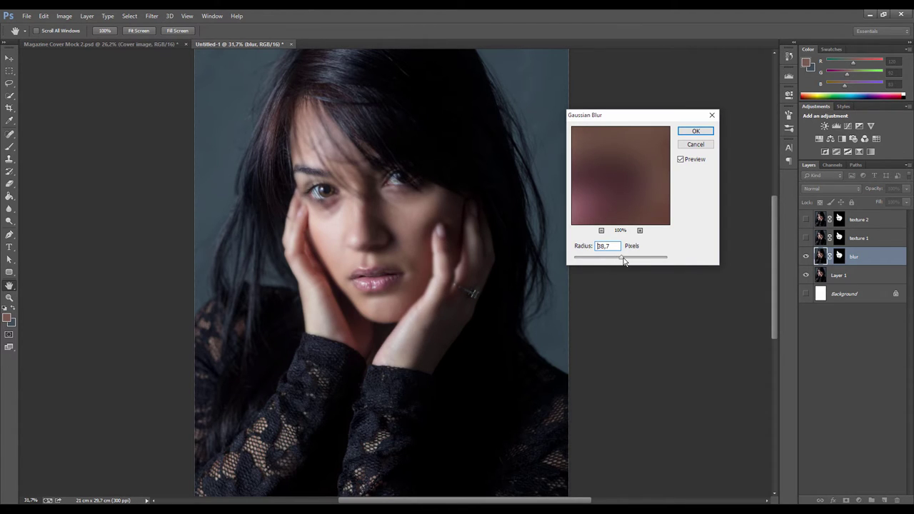
mouse_move(623, 262)
mouse_down()
mouse_move(659, 257)
mouse_move(618, 259)
mouse_move(628, 259)
mouse_up()
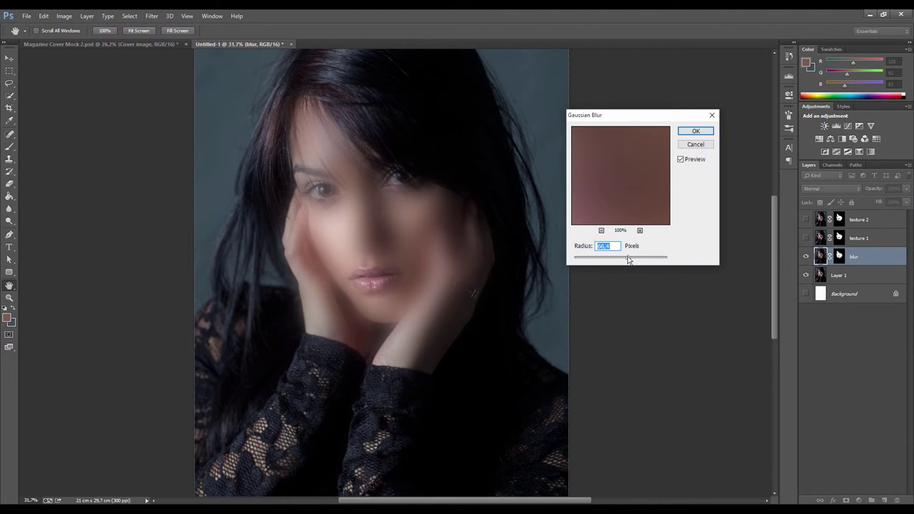
drag(628, 260, 625, 261)
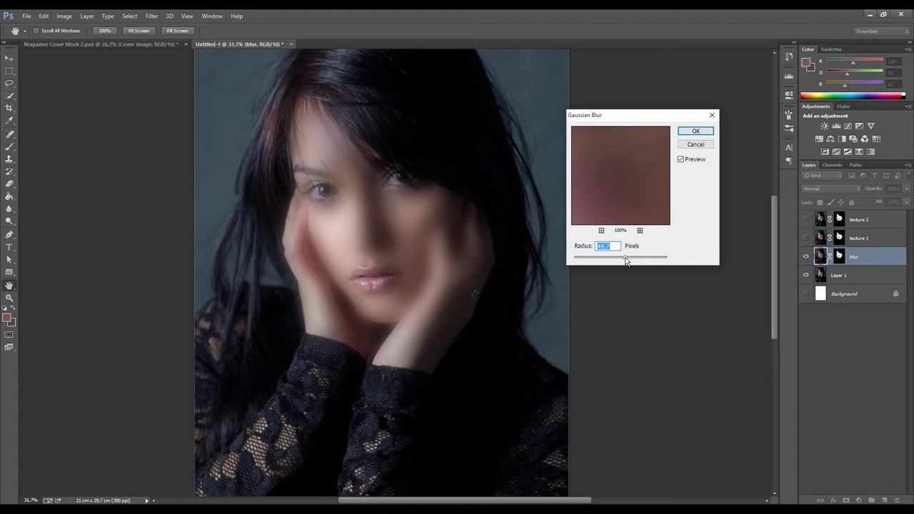
click(695, 130)
key(b)
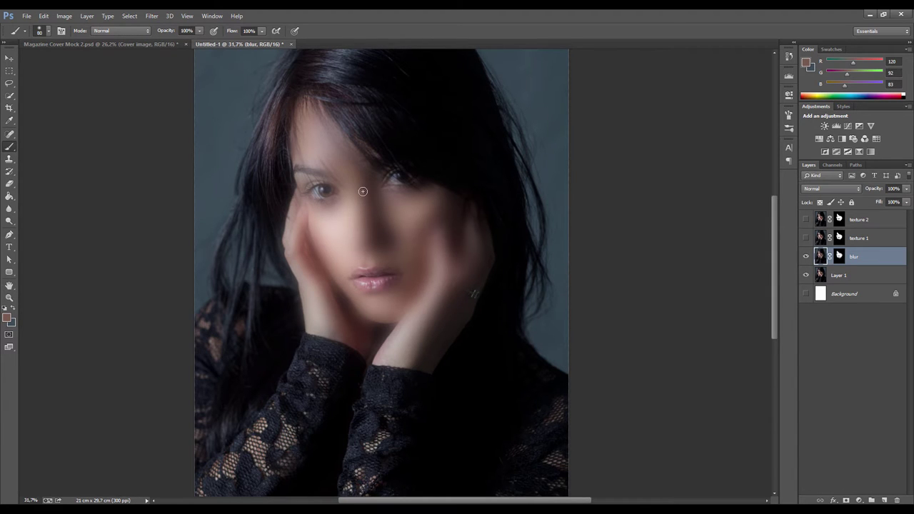
Step: Select the texture 1 layer and make it visible
scroll(359, 187, up, 5)
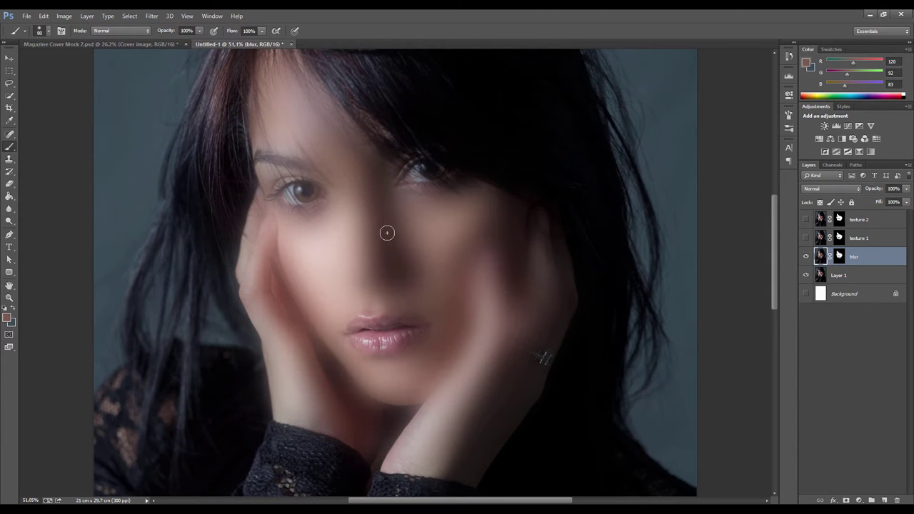
click(845, 241)
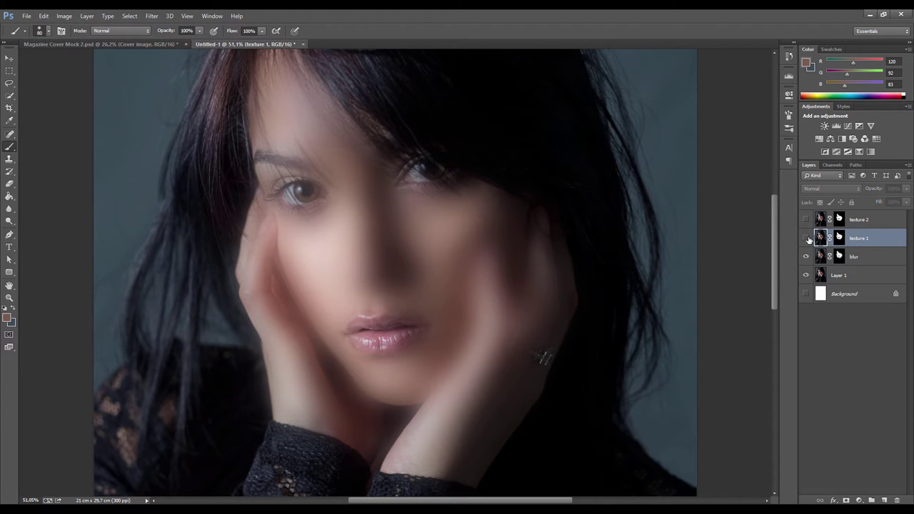
click(807, 239)
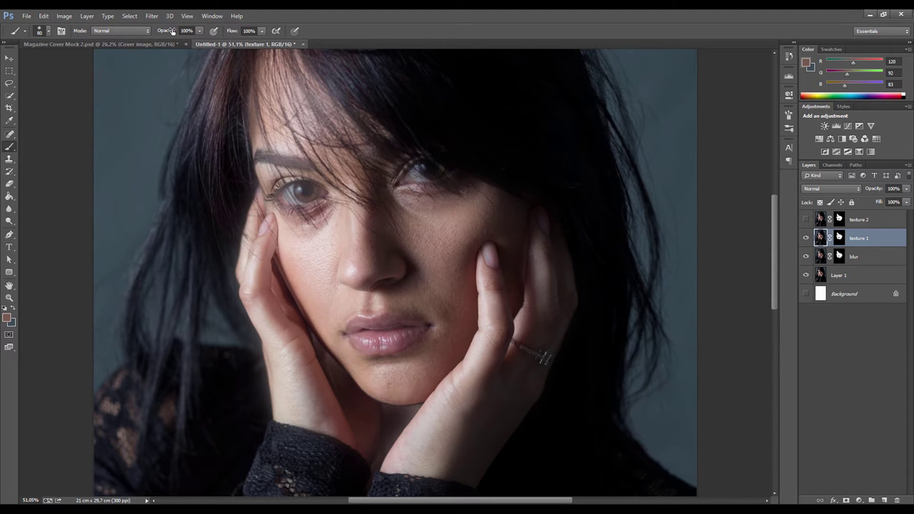
click(152, 16)
mouse_move(170, 192)
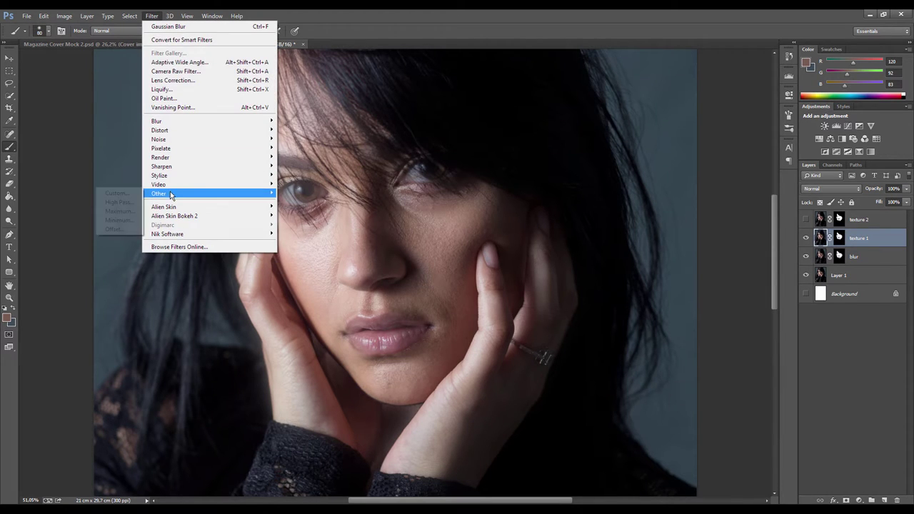
click(119, 202)
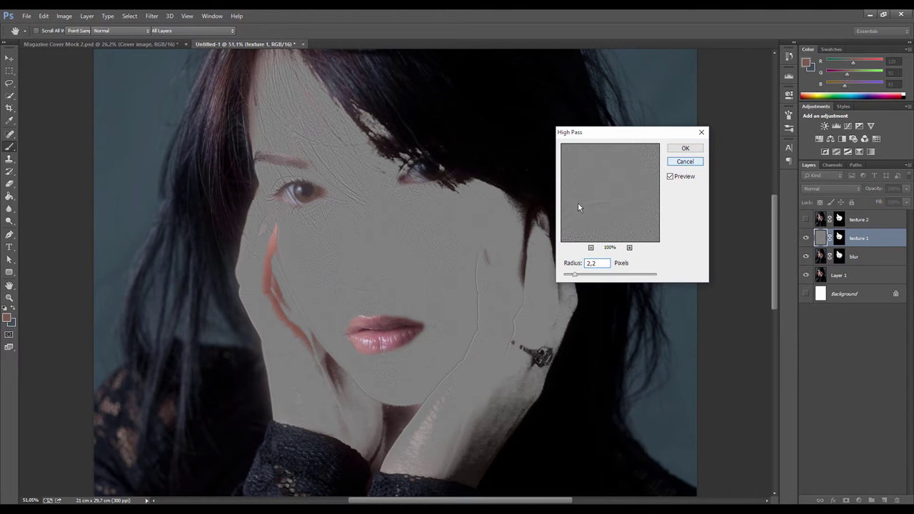
Step: Apply a High Pass filter with a radius of 2.2 pixels to the texture 1 layer
scroll(471, 257, up, 5)
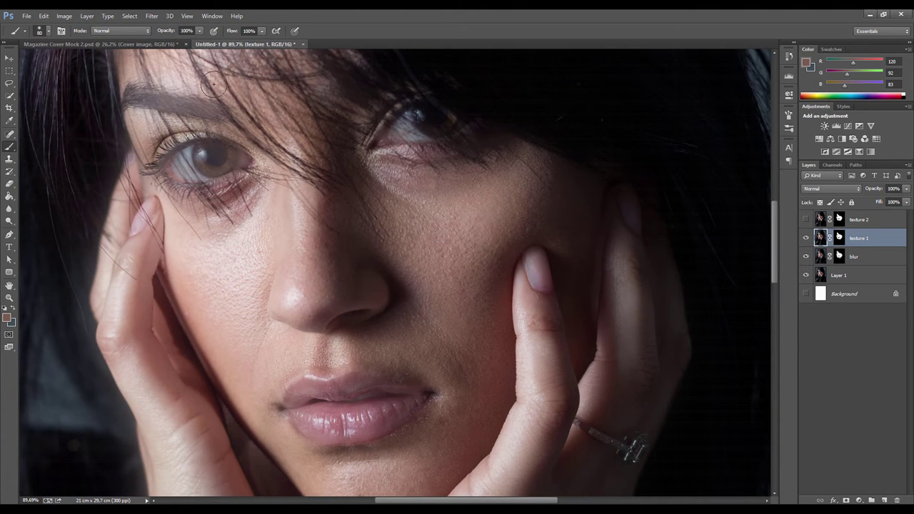
click(152, 15)
mouse_move(165, 196)
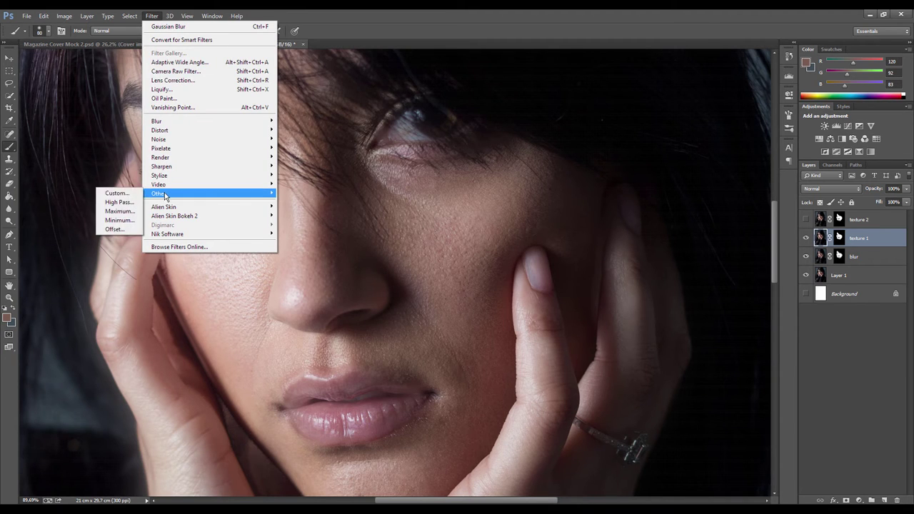
click(122, 202)
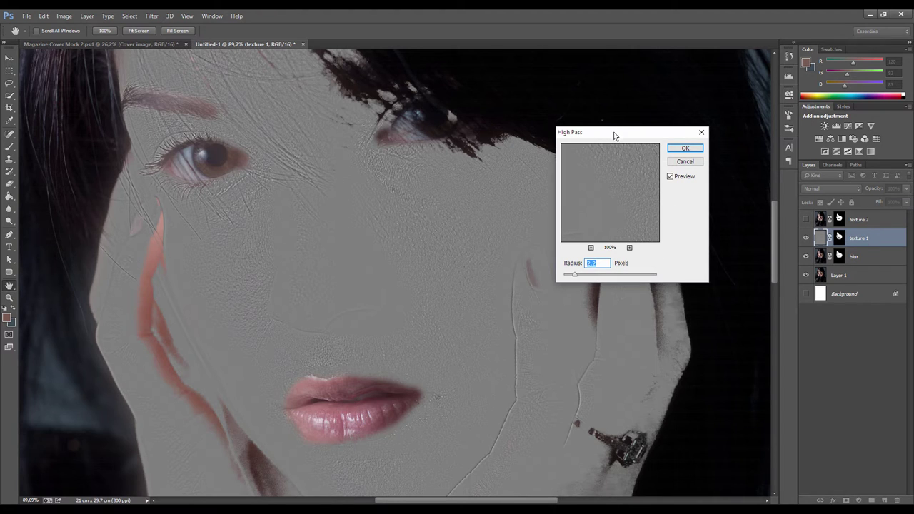
drag(613, 135, 614, 148)
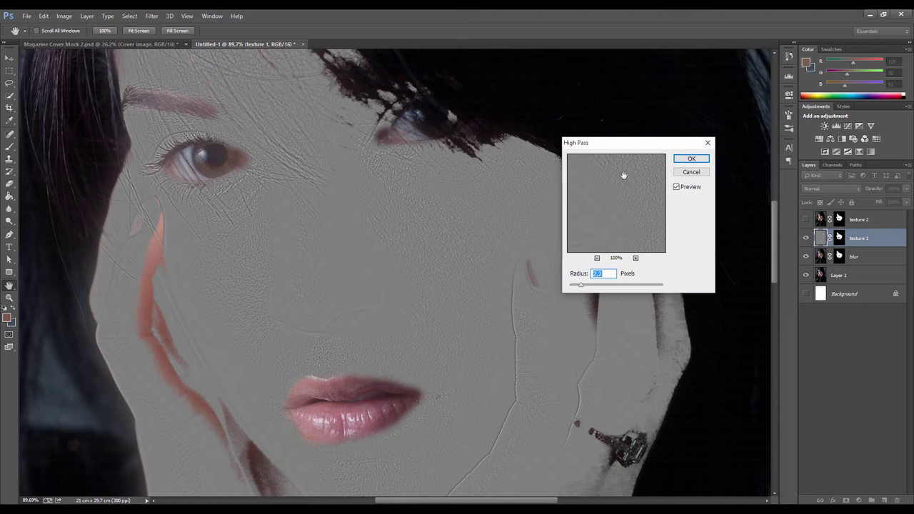
drag(622, 144, 606, 142)
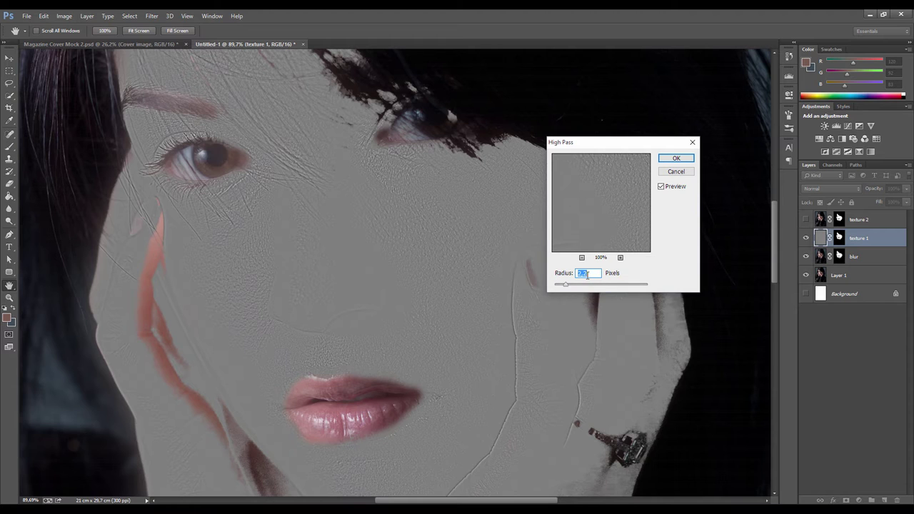
mouse_move(578, 285)
mouse_down()
mouse_move(601, 286)
mouse_move(566, 287)
mouse_up()
click(673, 160)
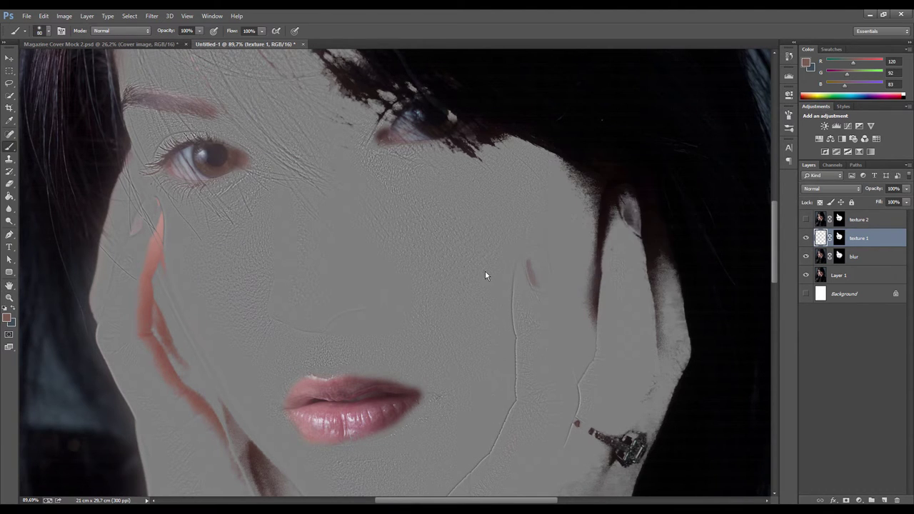
Step: Set the blend mode of the texture 1 layer to Soft Light
key(b)
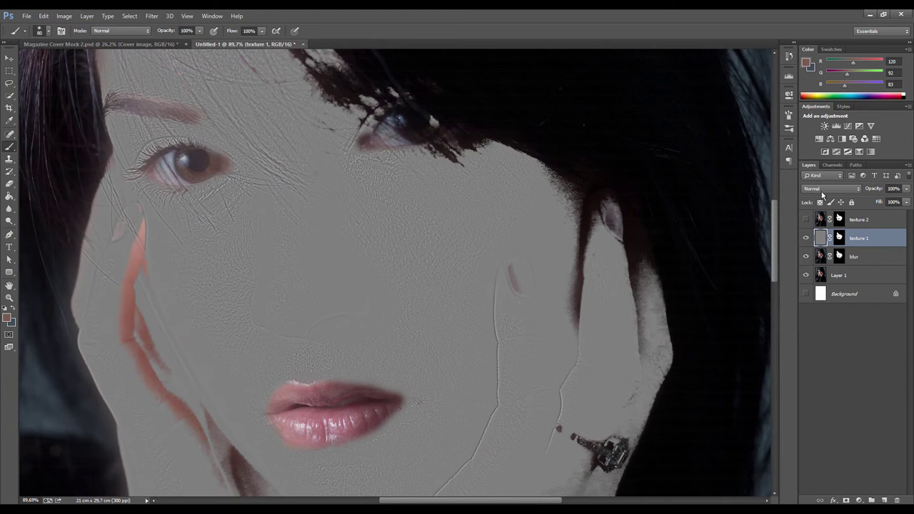
click(822, 189)
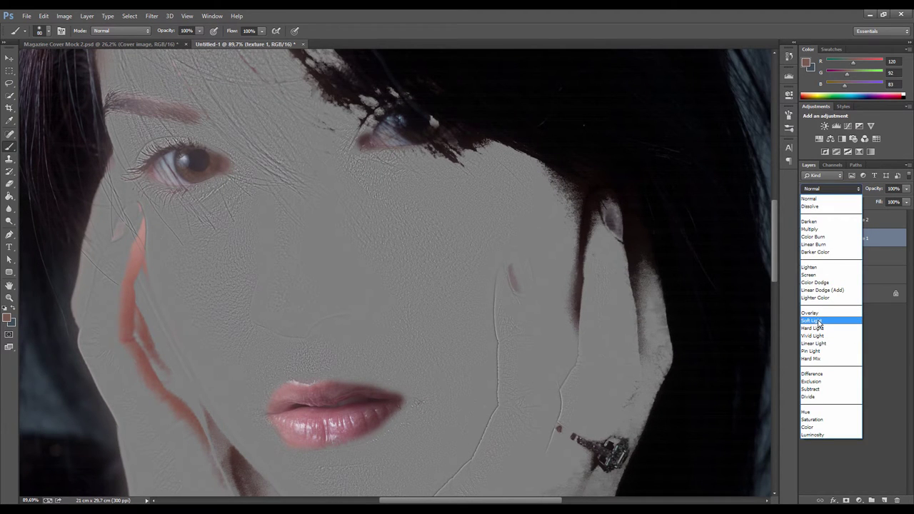
click(817, 321)
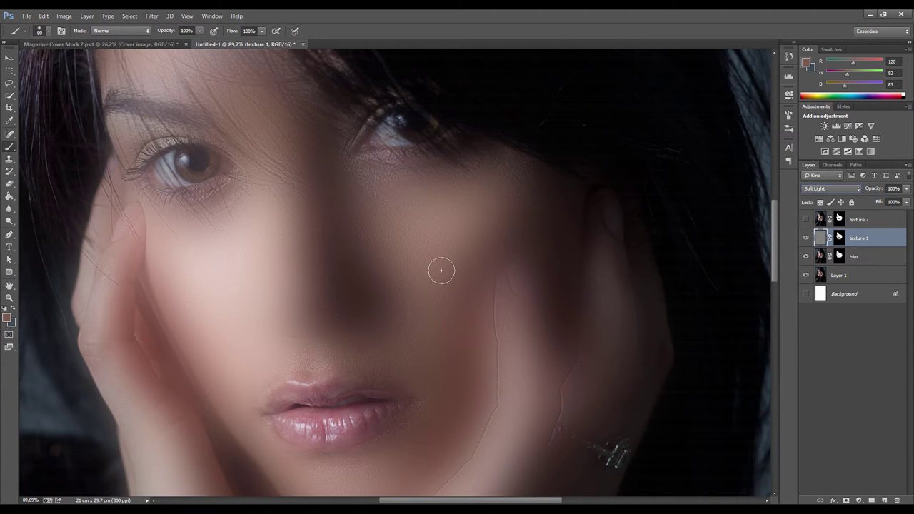
Step: Compare the skin up close with the texture 1 layer hidden and shown again
key(v)
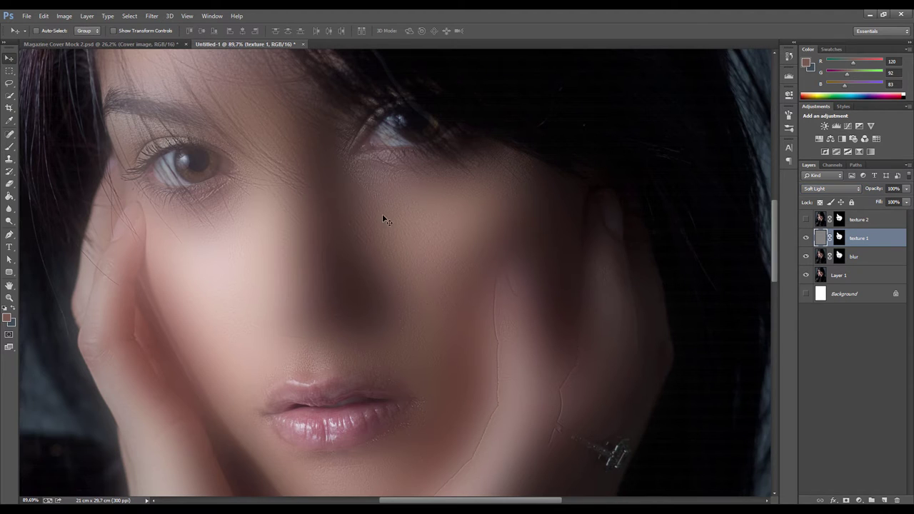
scroll(460, 275, up, 2)
click(806, 237)
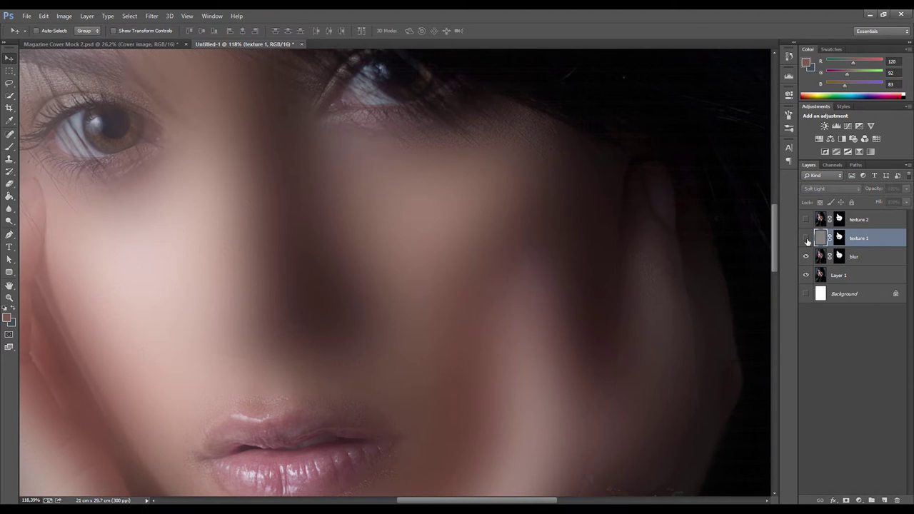
click(806, 238)
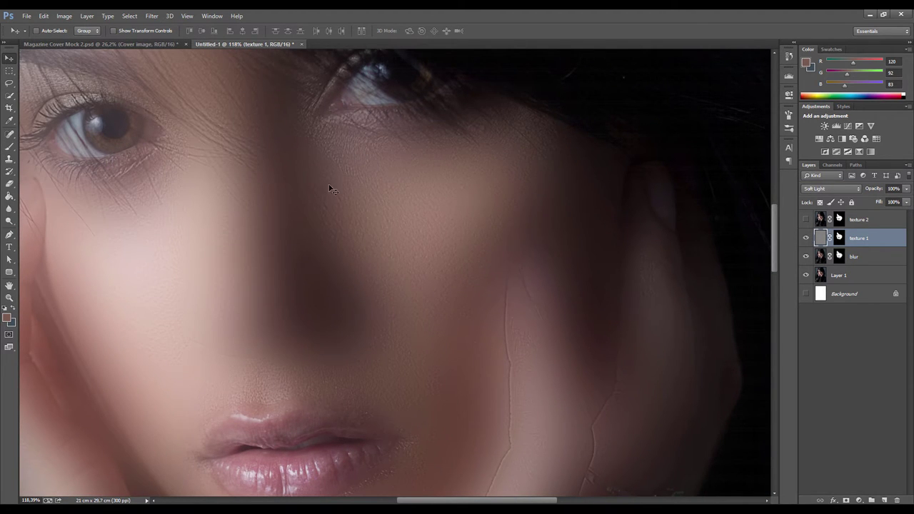
scroll(417, 235, down, 1)
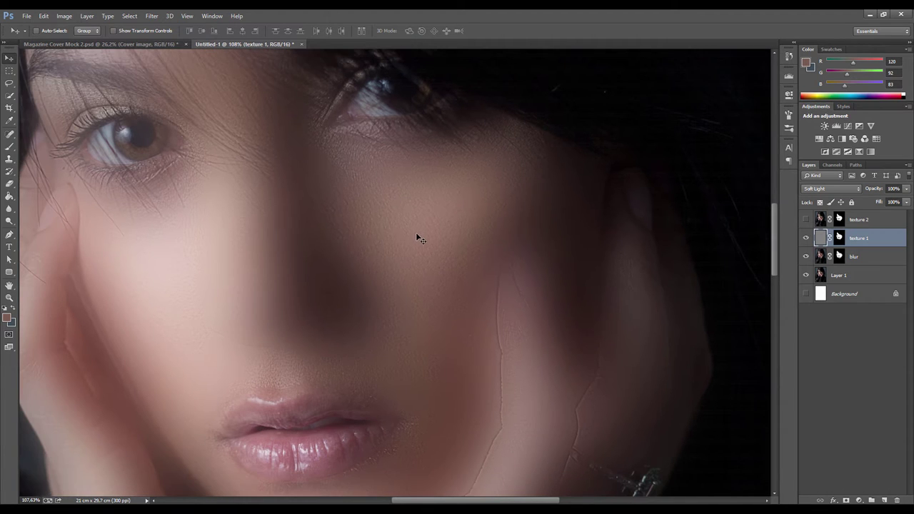
Step: Make the texture 2 layer visible and apply a High Pass filter with a radius of 3.9 pixels to it
click(816, 219)
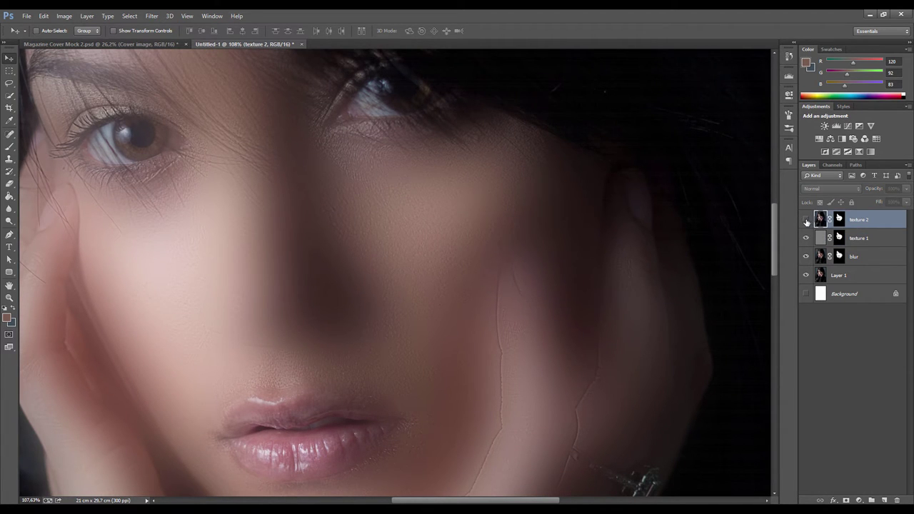
click(806, 220)
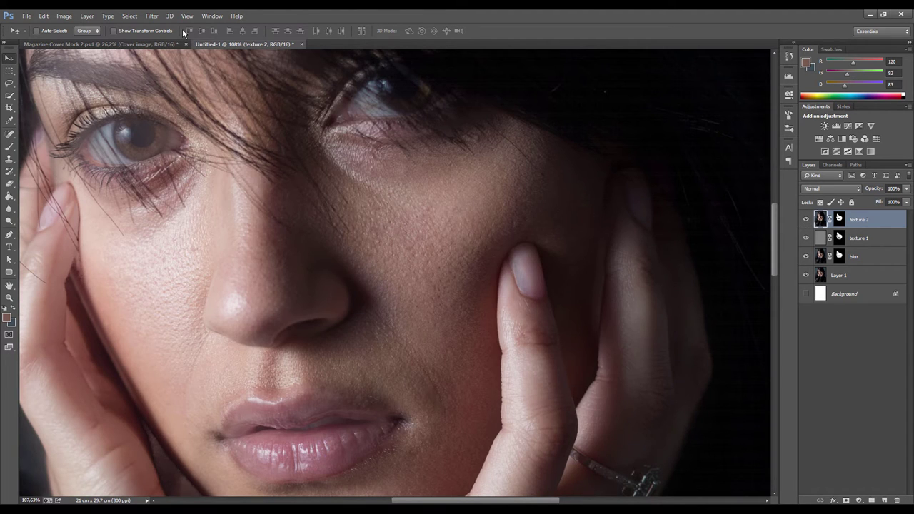
click(153, 17)
mouse_move(162, 195)
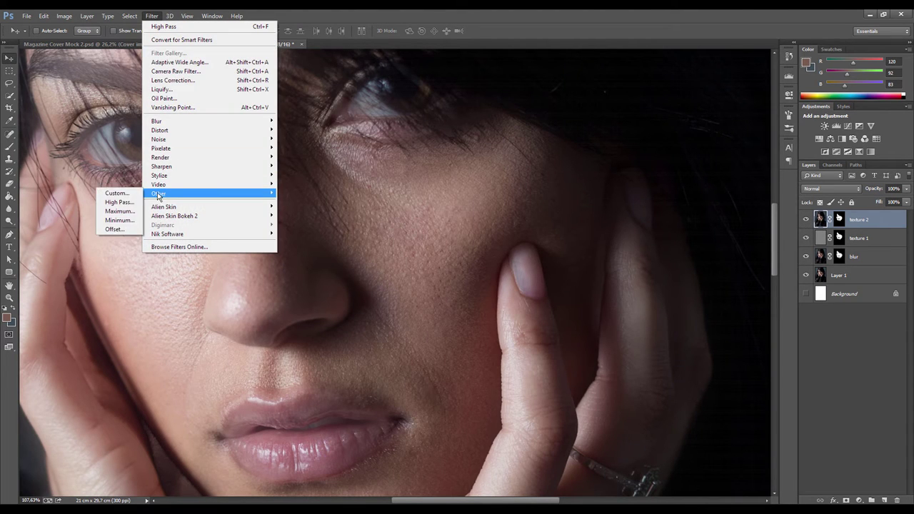
click(134, 205)
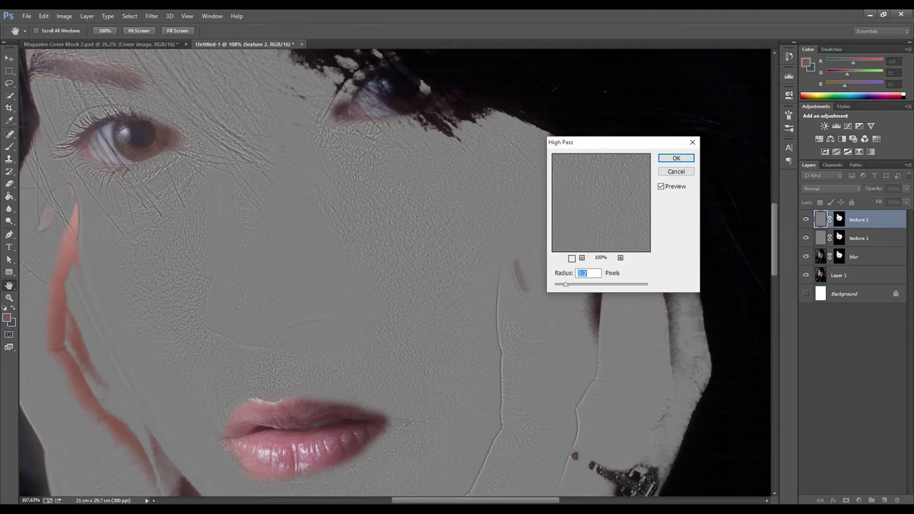
drag(567, 287, 573, 288)
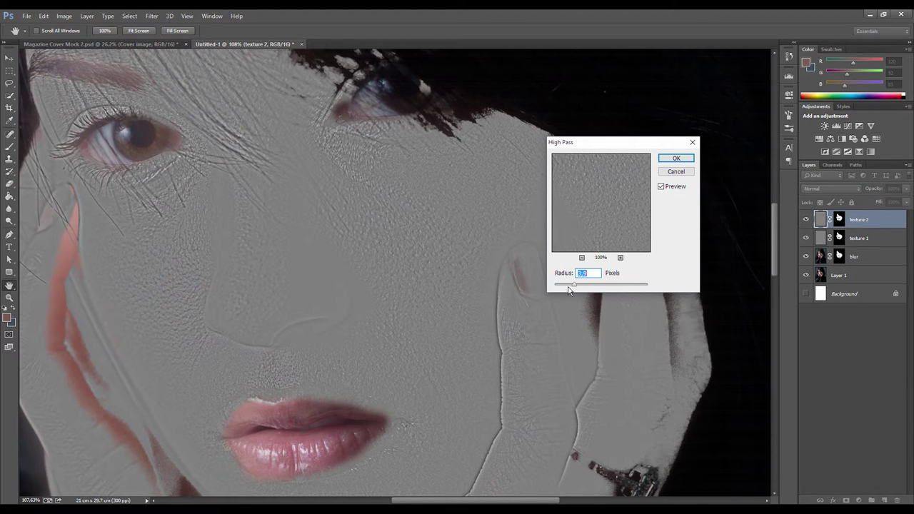
click(672, 163)
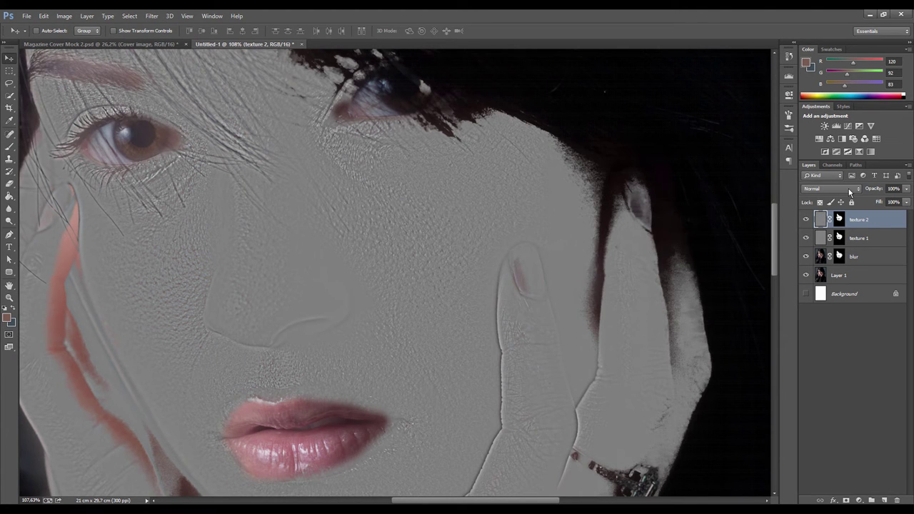
Step: Set the blend mode of the texture 2 layer to Soft Light and switch to the Rectangular Marquee tool
click(845, 188)
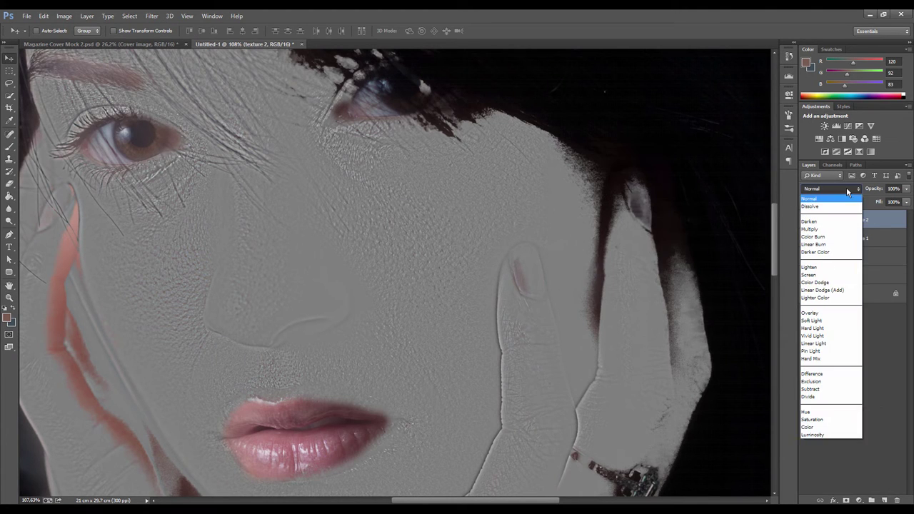
click(812, 320)
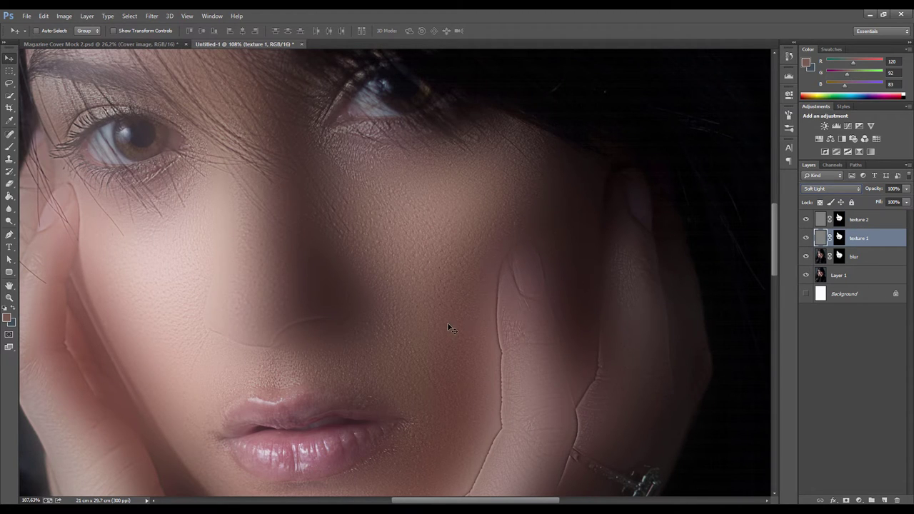
click(9, 70)
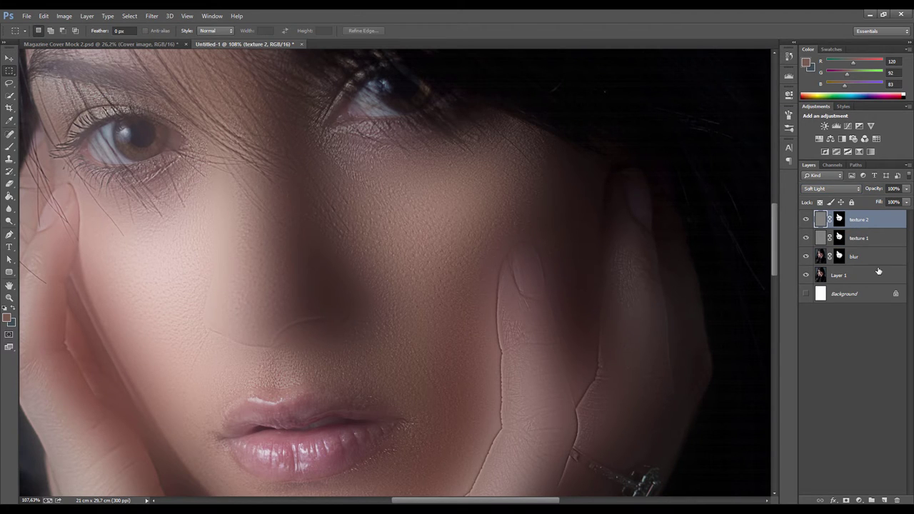
Step: Lower the opacity of the texture 2 layer and reduce the texture 1 layer's opacity to about 50%
click(907, 189)
click(871, 238)
click(907, 189)
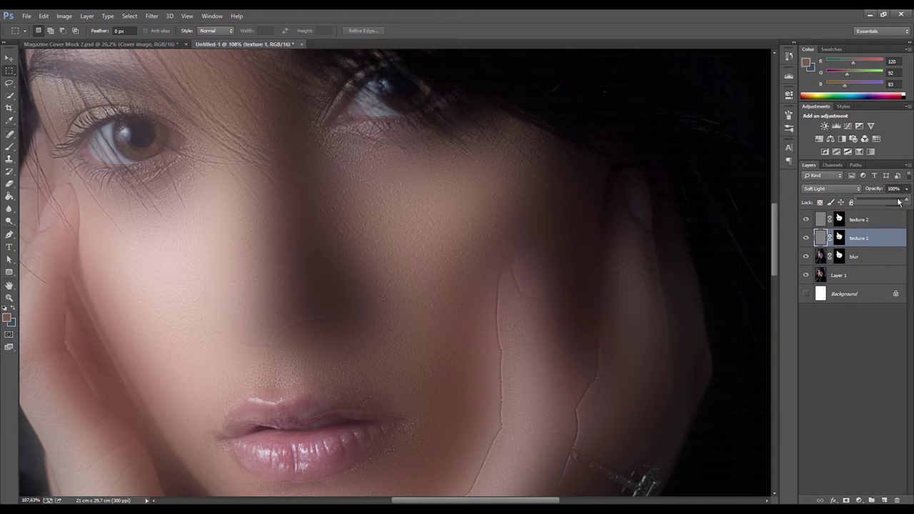
drag(877, 202, 882, 203)
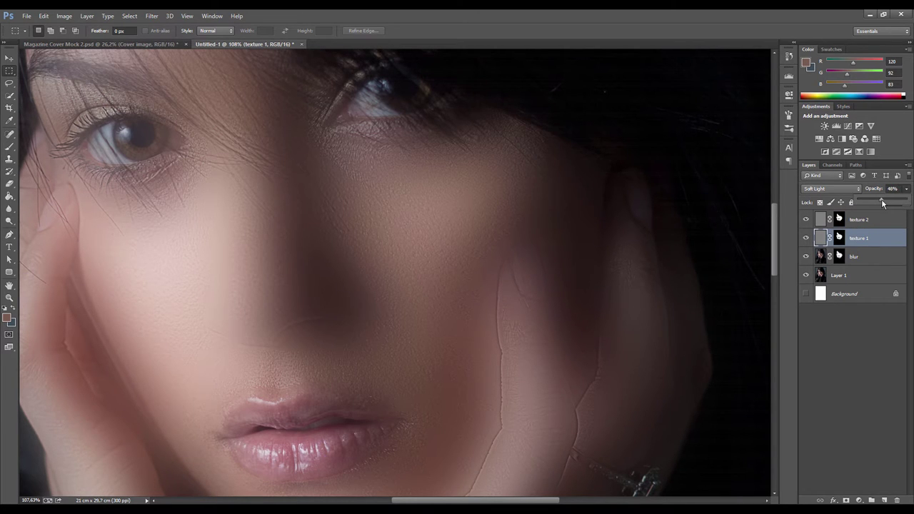
Step: Select the blur layer and examine the smoothed face and hands both up close and in the wider portrait
click(865, 257)
scroll(573, 300, down, 5)
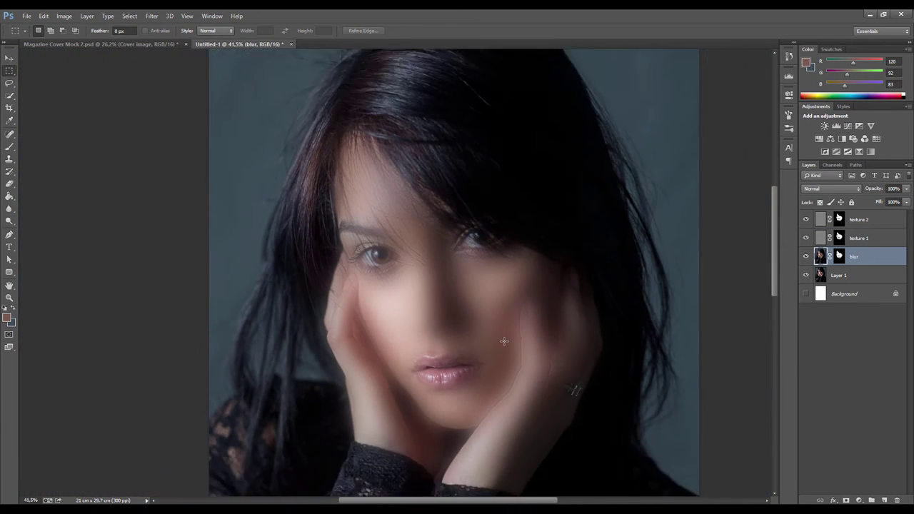
scroll(504, 340, up, 4)
drag(481, 362, 451, 306)
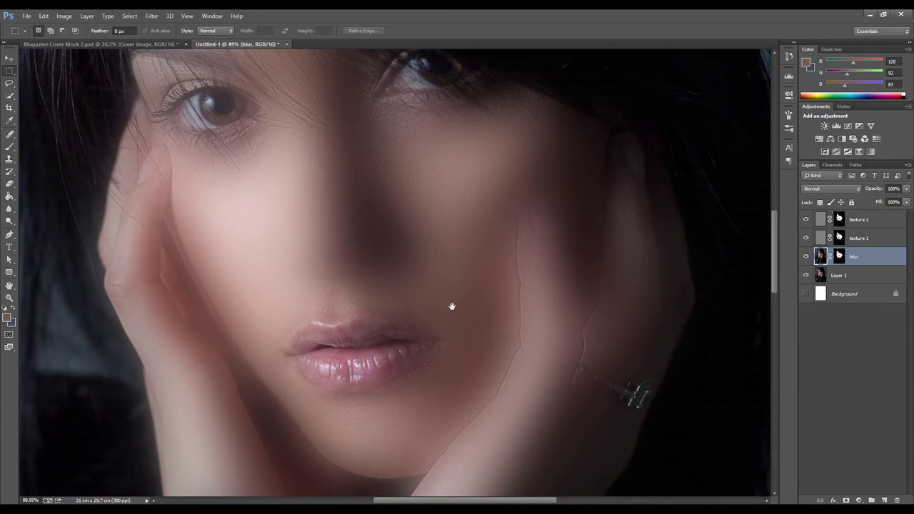
scroll(443, 310, down, 6)
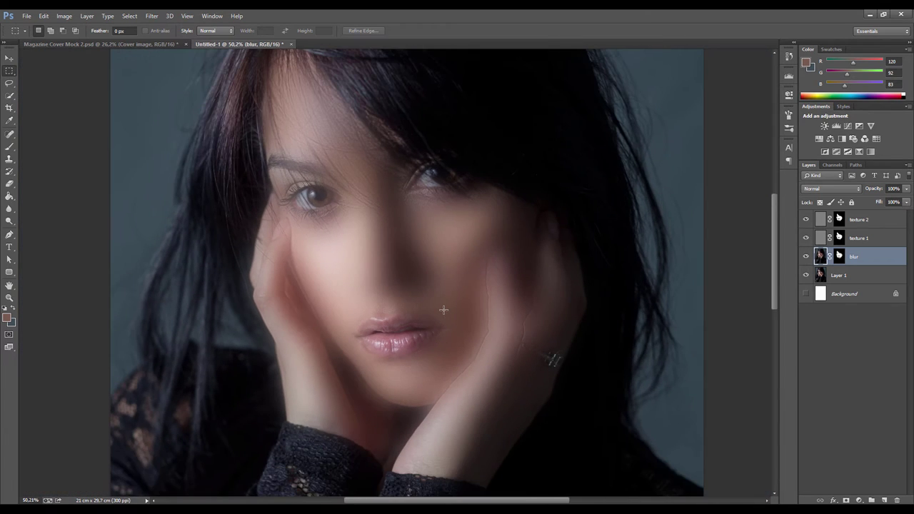
scroll(437, 310, up, 5)
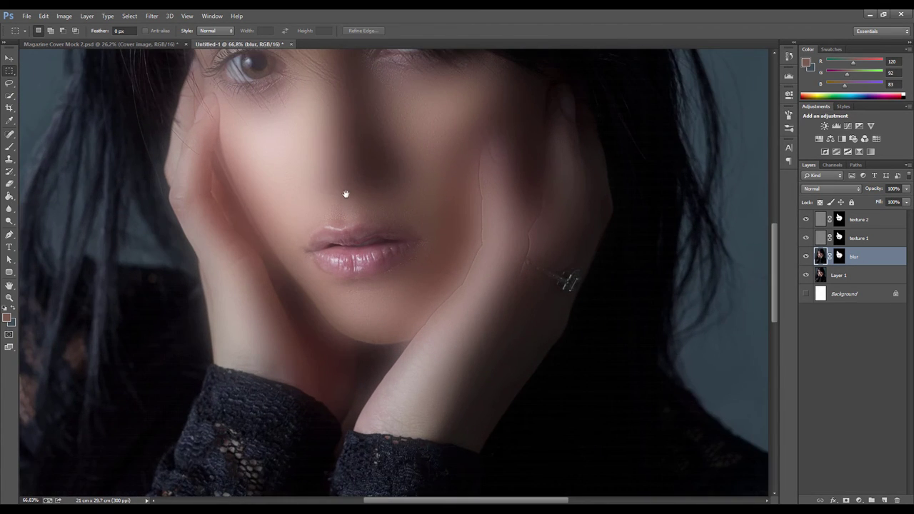
scroll(380, 198, up, 1)
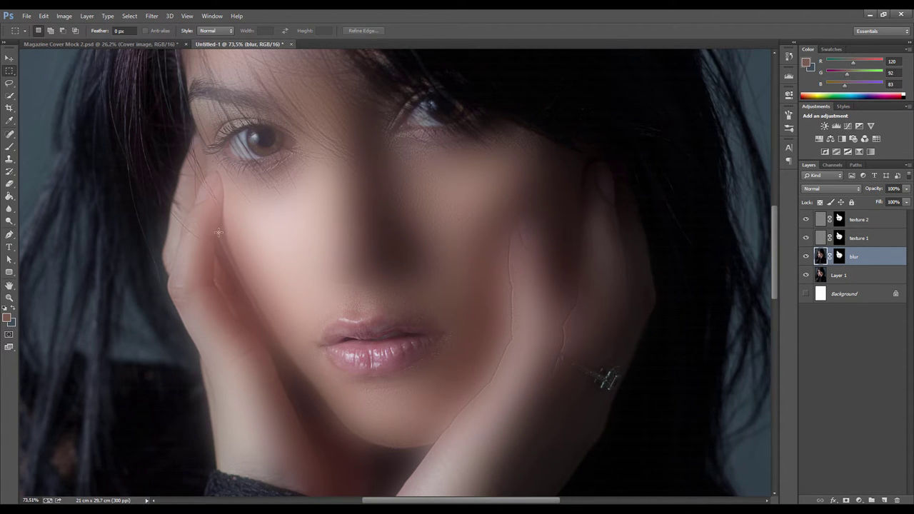
Step: Target the blur layer's mask with the Brush tool, using black as the foreground colour and 10% opacity
key(b)
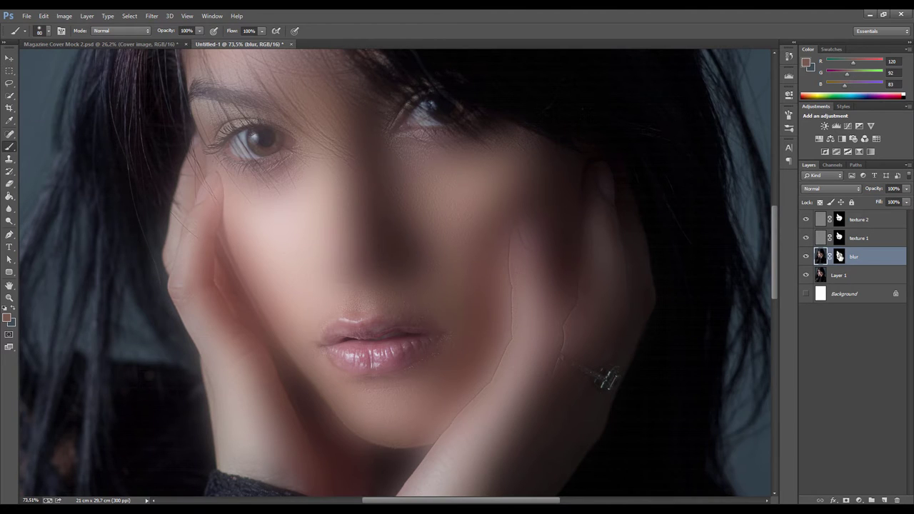
click(839, 257)
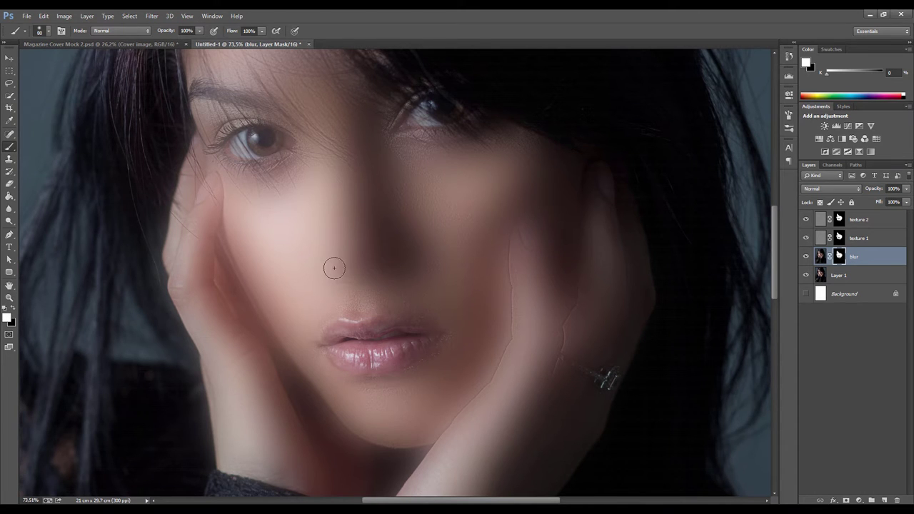
key(x)
key(x)
key(x)
click(196, 31)
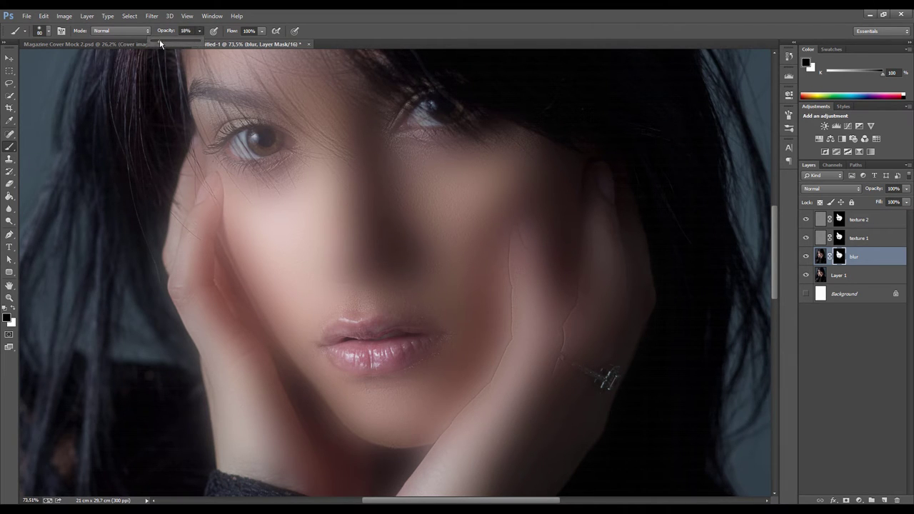
click(387, 90)
key(1)
scroll(417, 207, up, 2)
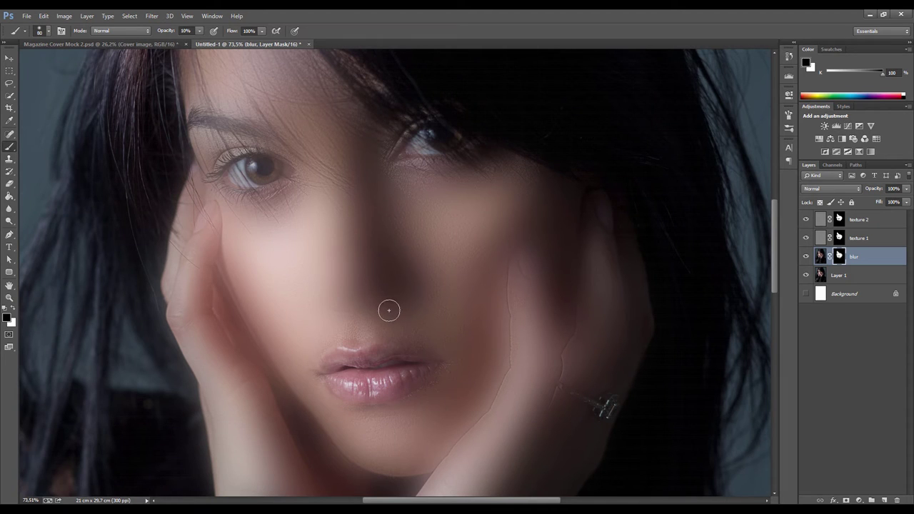
Step: Adjust the soft brush to 125 px and paint on the blur mask to bring back the nose and eye detail
key(bracketright)
key(bracketright)
key(bracketright)
key(bracketright)
key(bracketright)
click(788, 127)
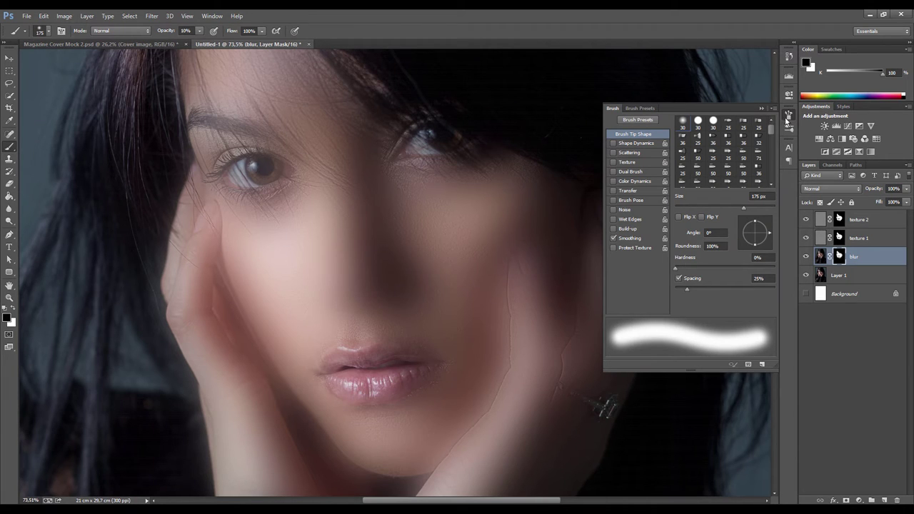
click(789, 116)
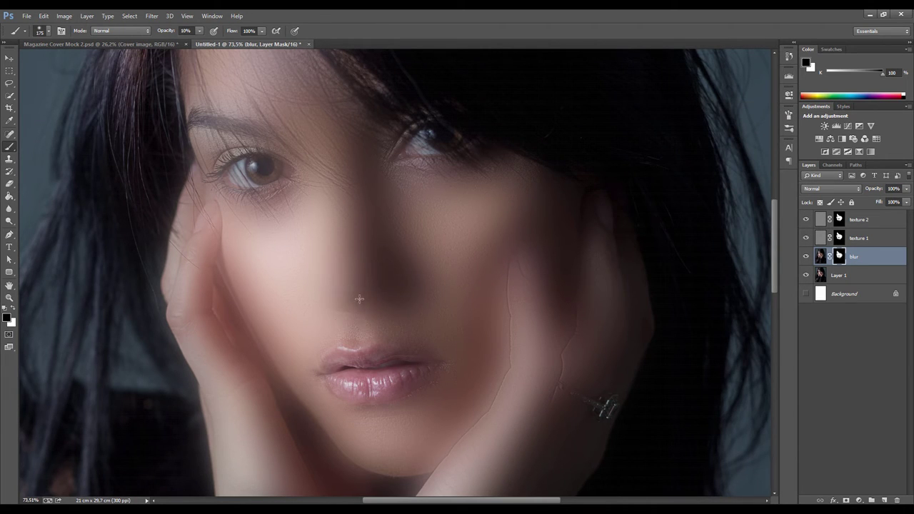
key(bracketleft)
key(bracketleft)
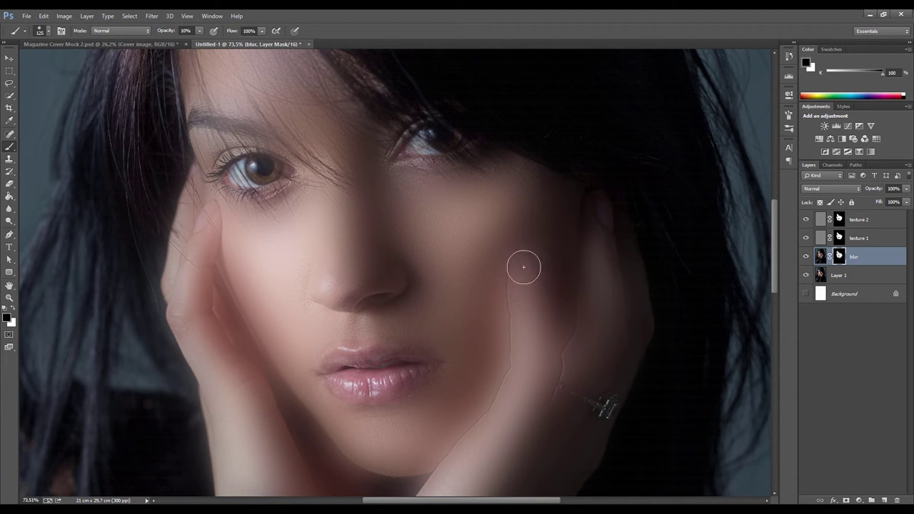
Step: Paint over the fingers and hands on the blur mask, reducing the brush to 100 px and raising its opacity to 30%
mouse_move(522, 265)
mouse_down()
mouse_move(532, 280)
mouse_move(514, 282)
mouse_move(519, 388)
mouse_move(471, 428)
mouse_move(518, 382)
mouse_up()
key(bracketleft)
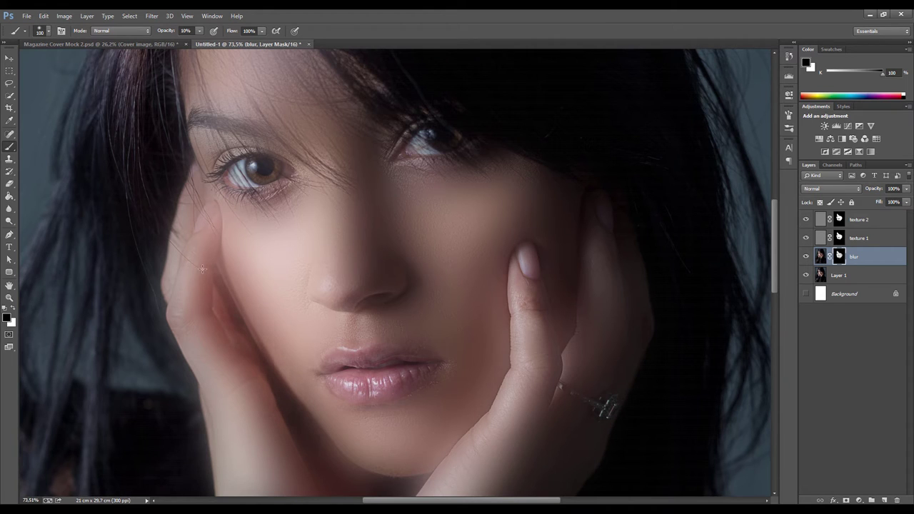
key(3)
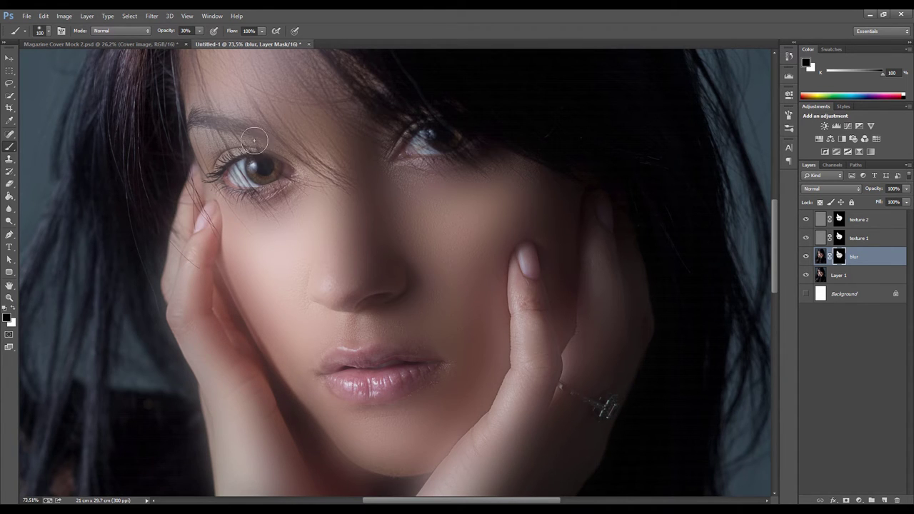
drag(261, 122, 279, 211)
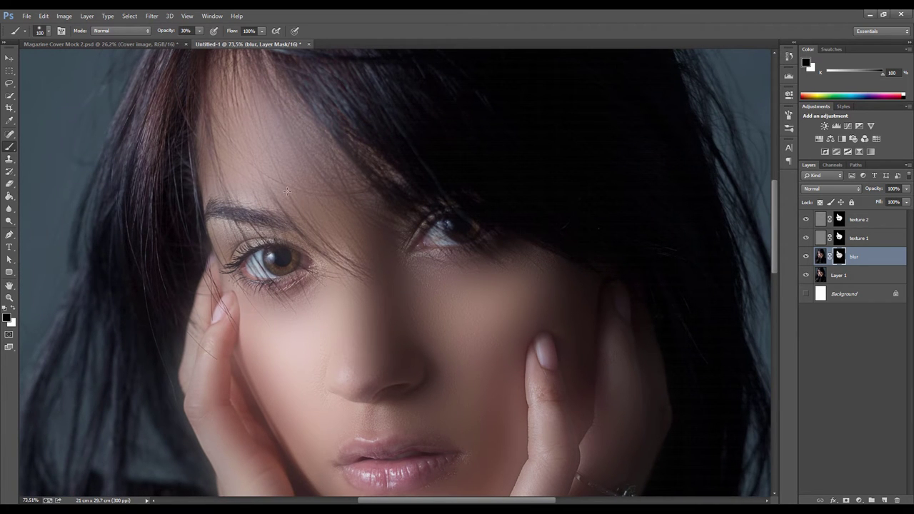
scroll(378, 256, down, 3)
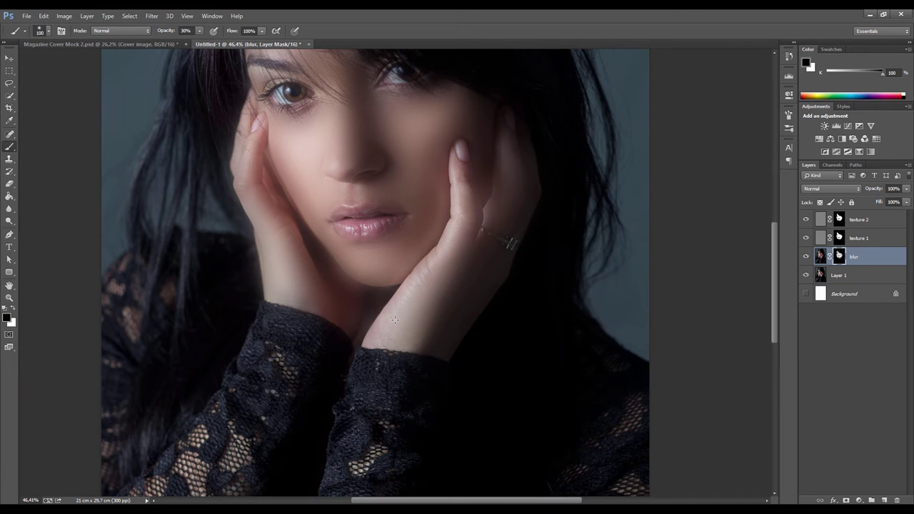
drag(483, 203, 479, 246)
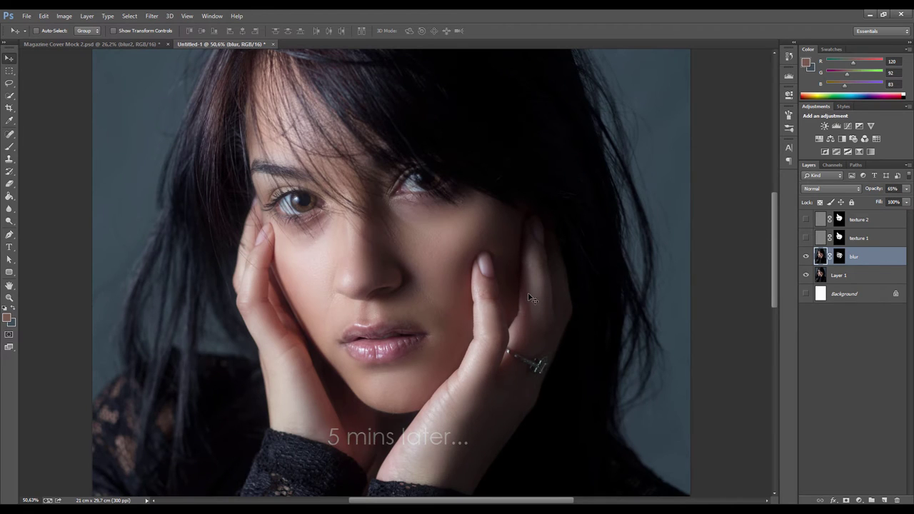
Step: Compare the portrait with the blur layer hidden and shown
click(807, 257)
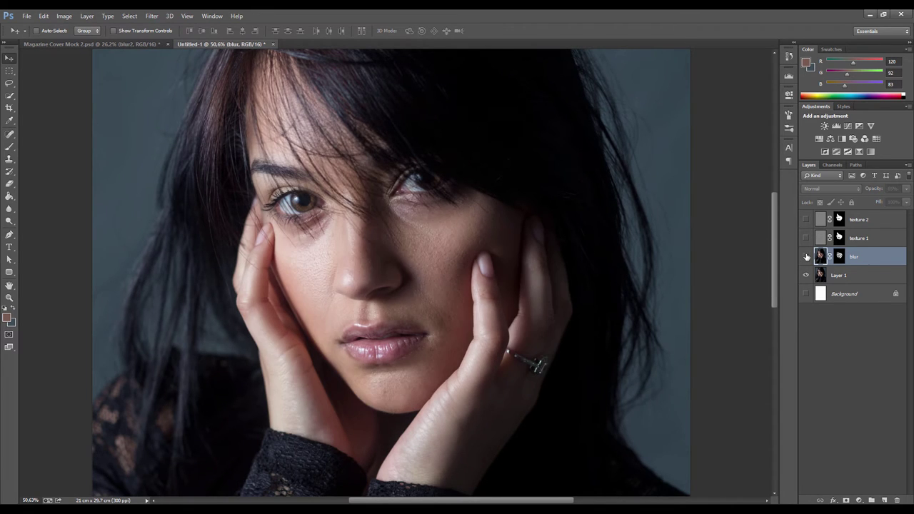
click(807, 256)
click(807, 256)
click(807, 257)
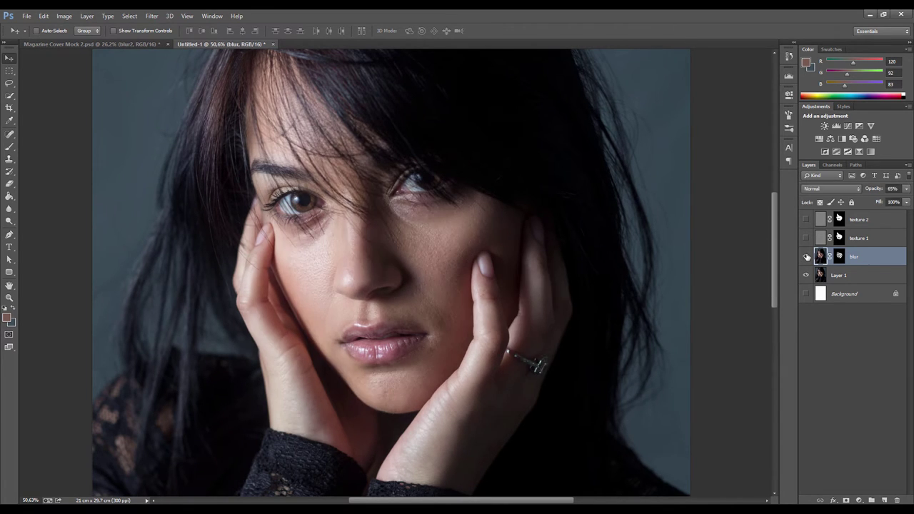
scroll(410, 301, up, 2)
scroll(466, 244, down, 2)
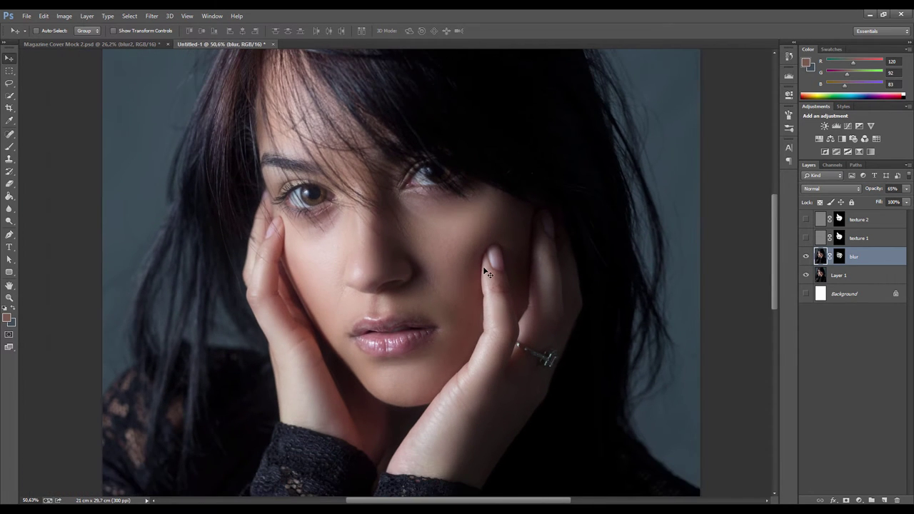
Step: Try the blur layer at 100% opacity on the portrait and set it back to 65%
click(907, 189)
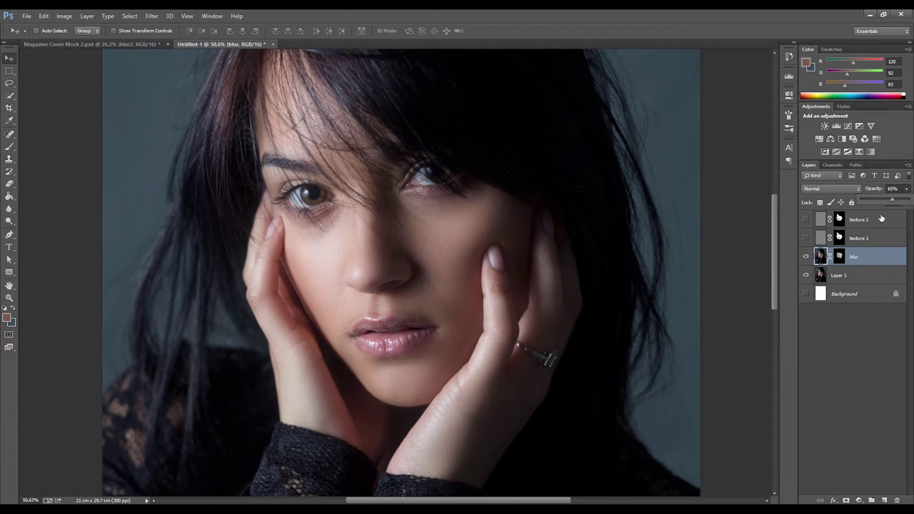
drag(892, 201, 911, 206)
scroll(543, 280, down, 4)
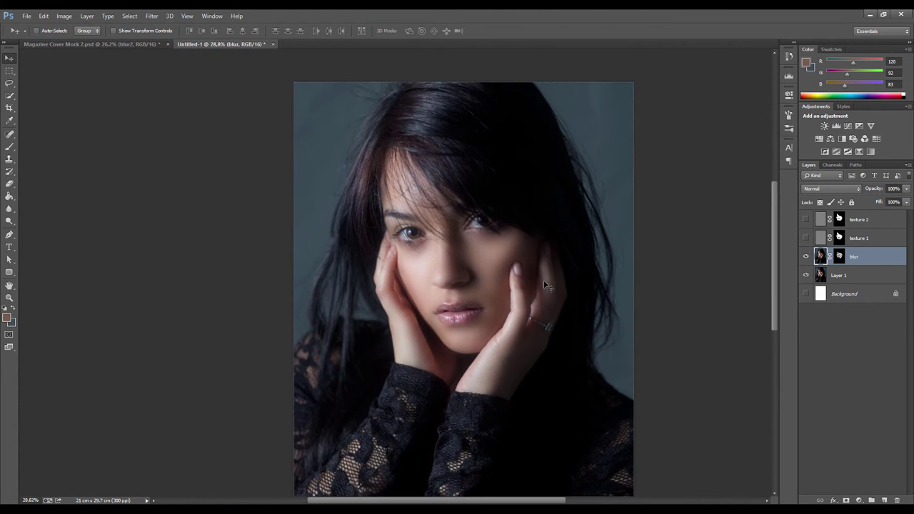
scroll(543, 279, up, 3)
drag(414, 210, 437, 236)
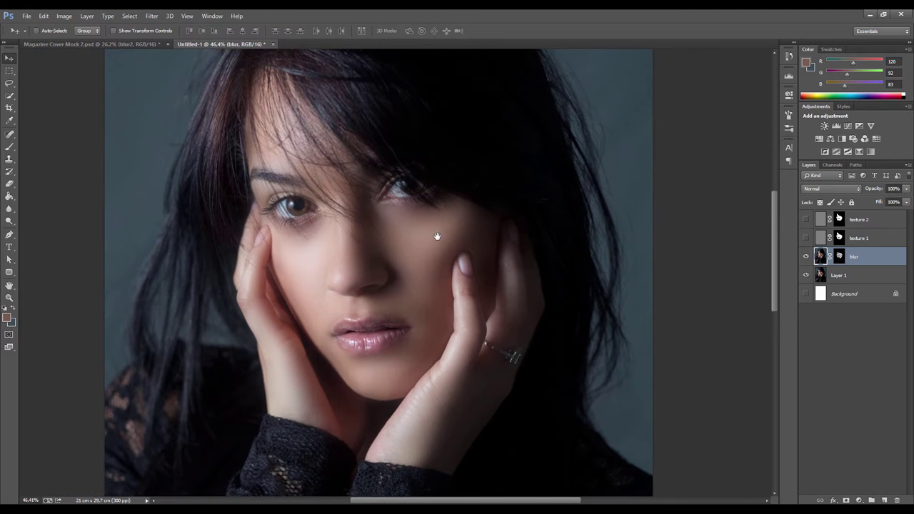
scroll(436, 236, up, 1)
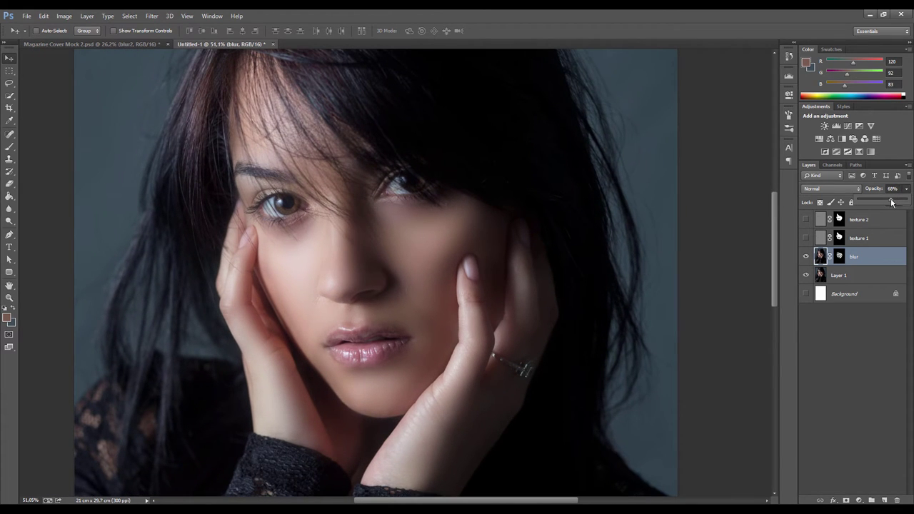
drag(891, 202, 889, 202)
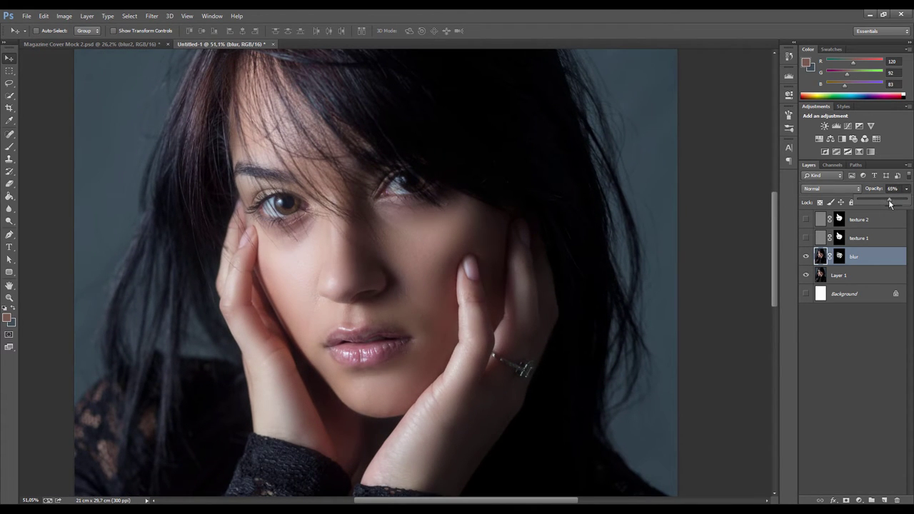
Step: Make the texture 1 and texture 2 layers visible and inspect the skin up close
click(839, 256)
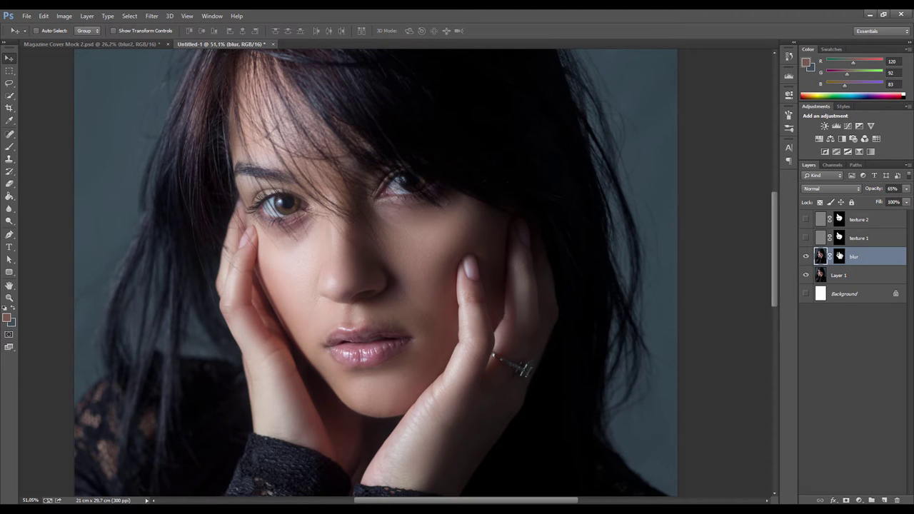
scroll(398, 276, down, 5)
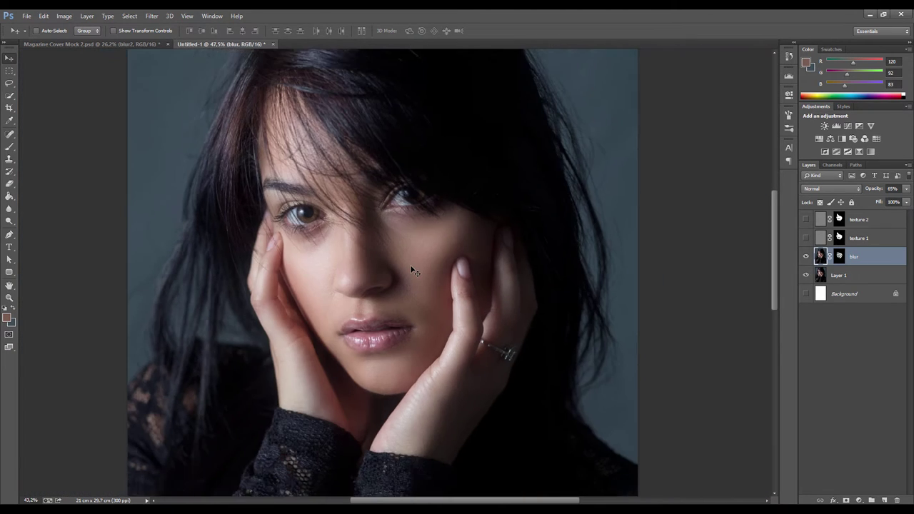
scroll(432, 274, up, 5)
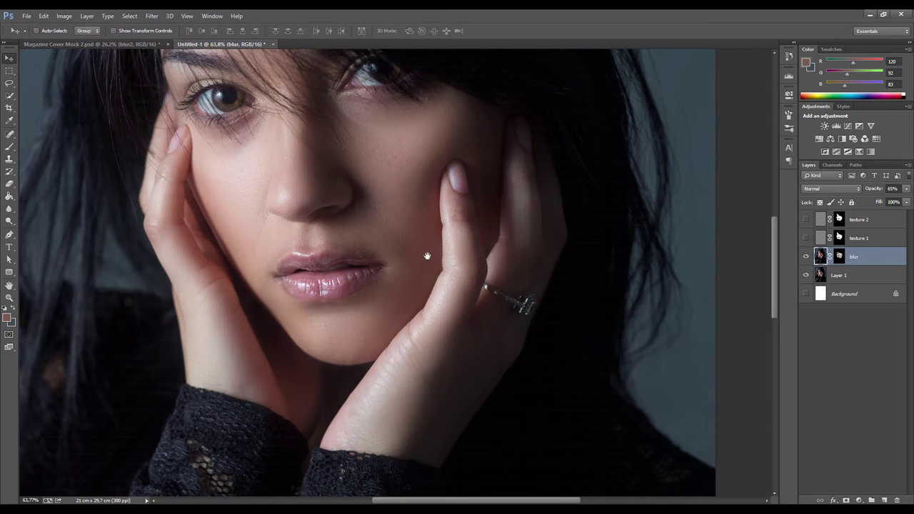
scroll(427, 256, down, 1)
scroll(521, 257, up, 1)
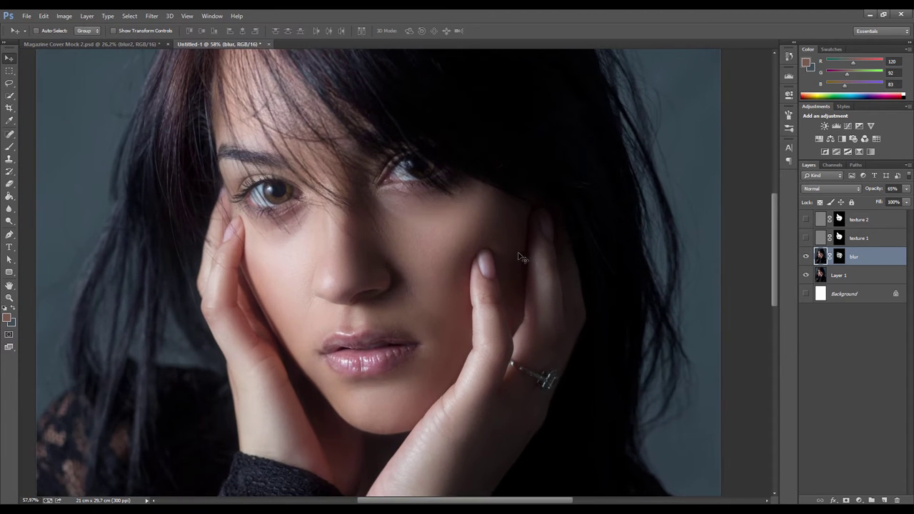
drag(807, 240, 806, 220)
scroll(439, 267, up, 3)
scroll(440, 270, up, 1)
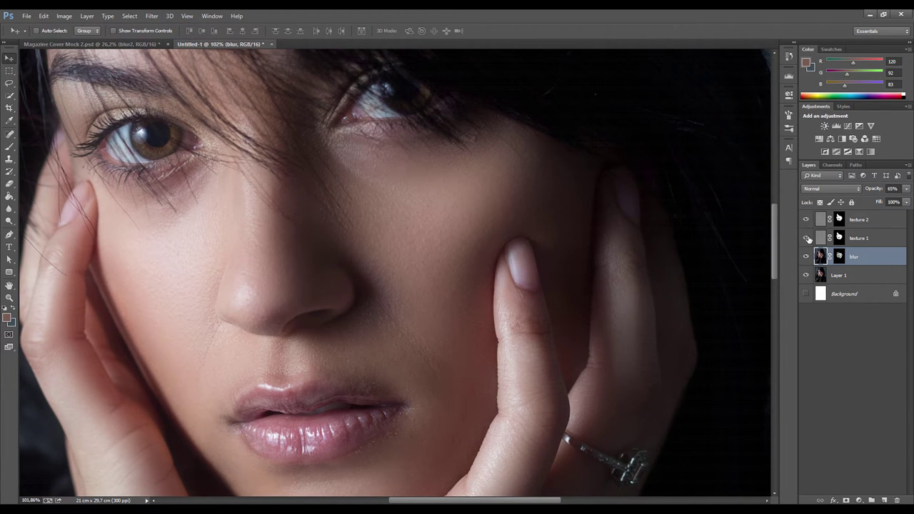
scroll(461, 280, down, 1)
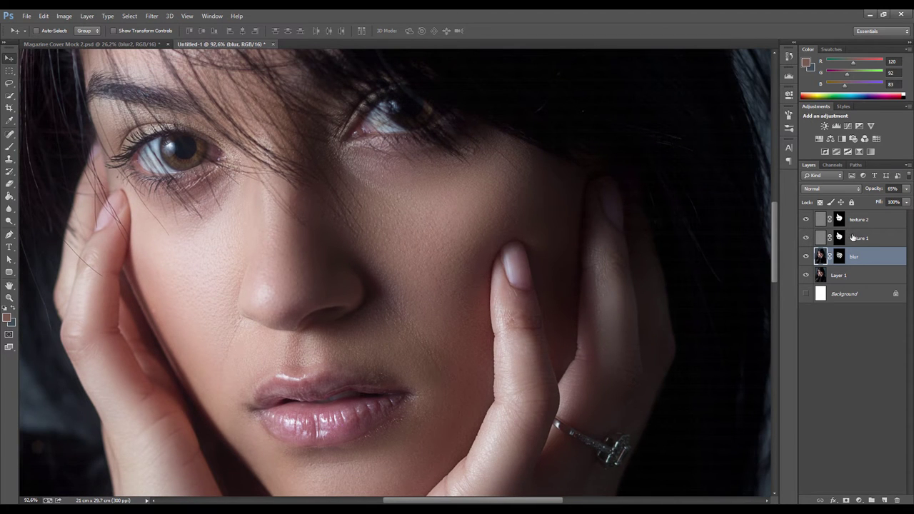
Step: Set the texture 2 layer's opacity to 23% and open the texture 1 layer's opacity for adjustment
click(851, 238)
scroll(489, 298, down, 9)
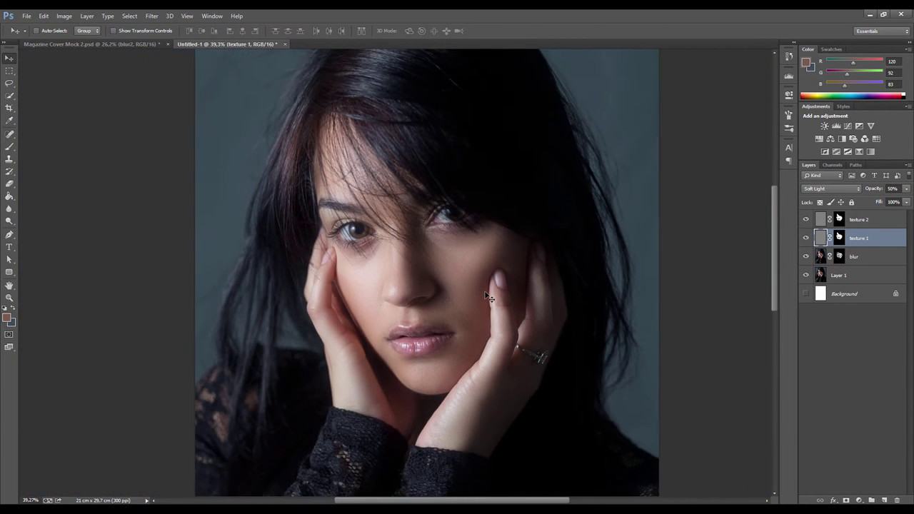
scroll(489, 298, down, 1)
scroll(487, 297, up, 6)
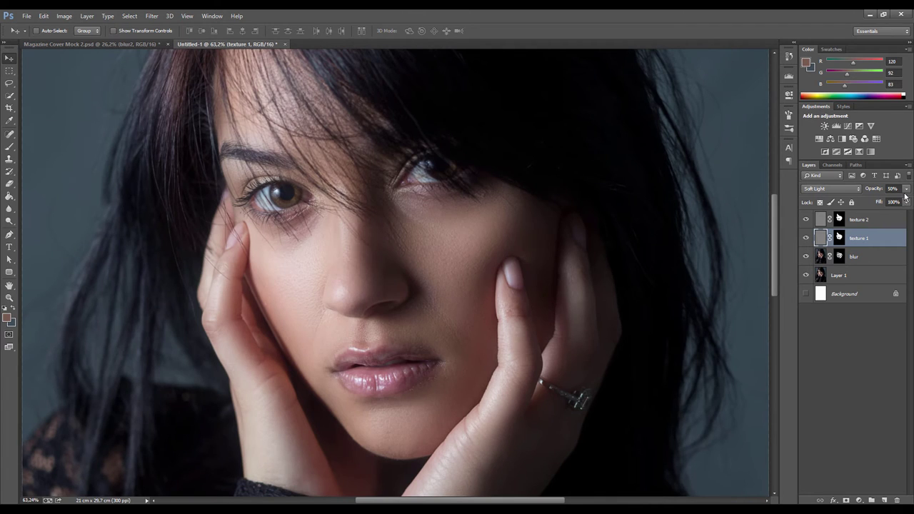
click(900, 218)
click(905, 188)
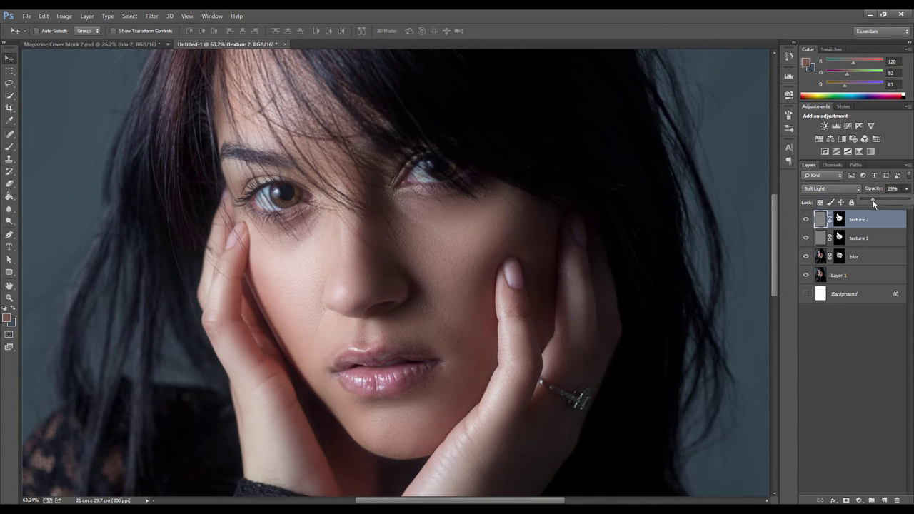
click(865, 240)
click(905, 188)
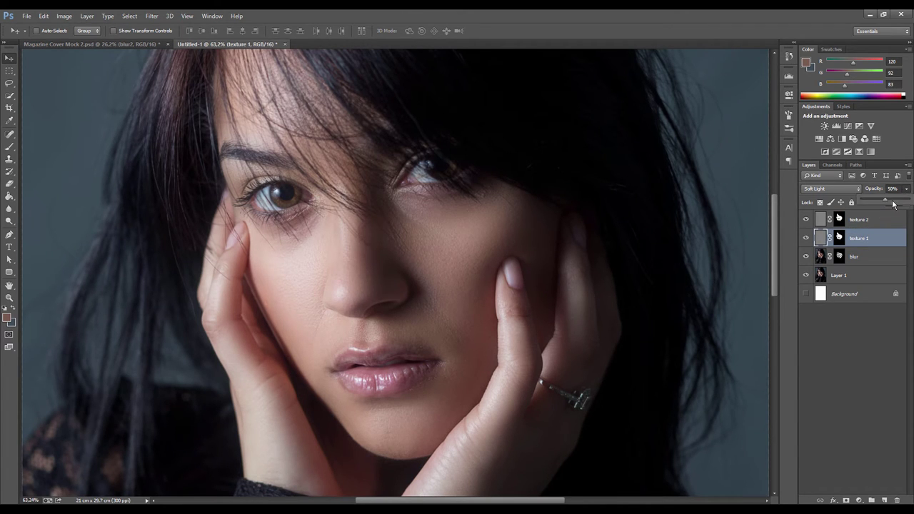
Step: Compare the portrait with all layers above Layer 1 hidden and shown
click(846, 271)
scroll(429, 300, down, 2)
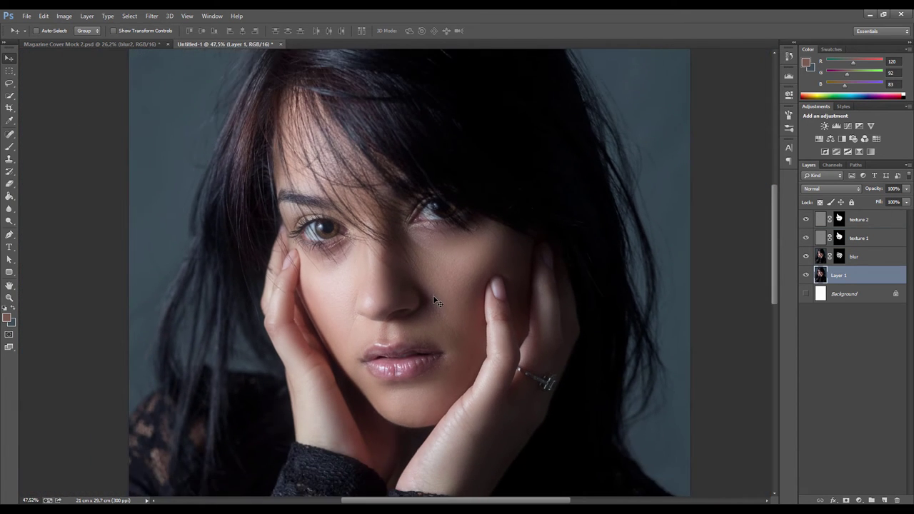
scroll(433, 299, up, 2)
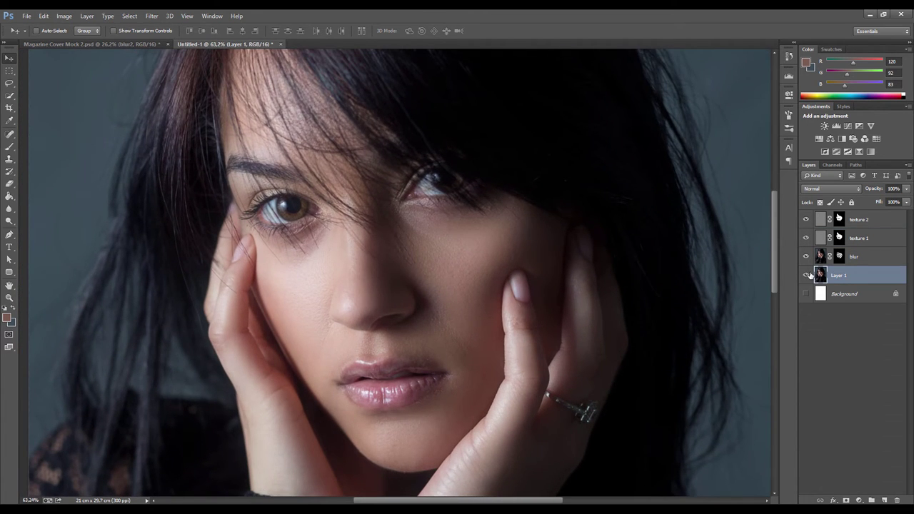
click(807, 276)
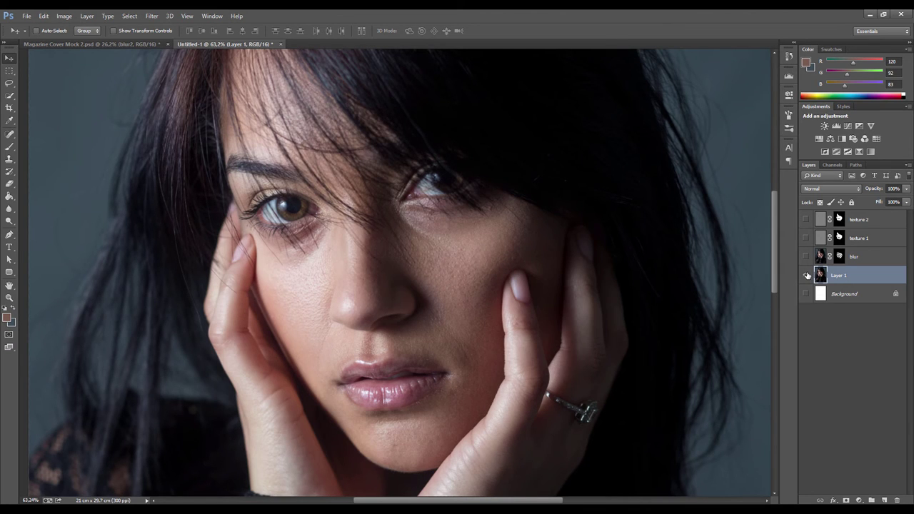
alt+click(807, 276)
alt+click(806, 276)
alt+click(807, 275)
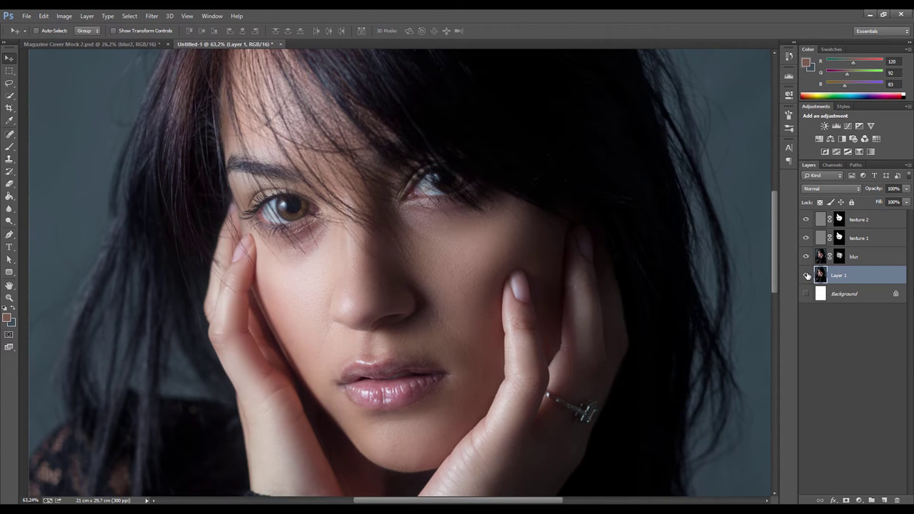
alt+click(806, 276)
alt+click(806, 276)
Step: Group the texture 2, texture 1 and blur layers and name the group skin
scroll(530, 314, down, 4)
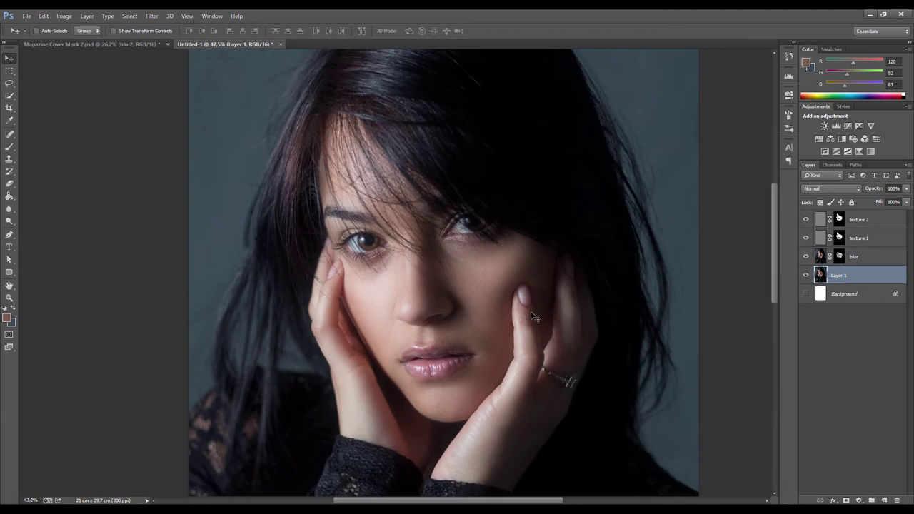
scroll(531, 312, down, 2)
scroll(418, 232, up, 2)
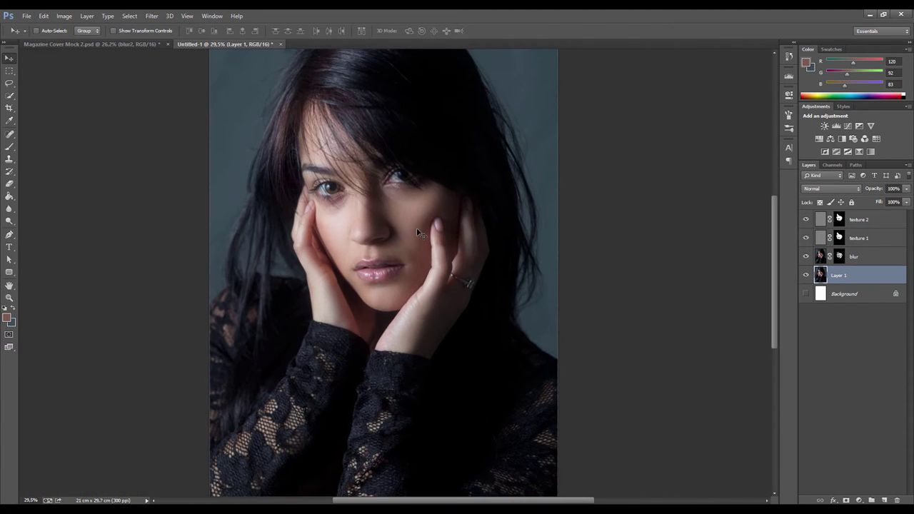
scroll(417, 232, down, 1)
scroll(456, 185, up, 3)
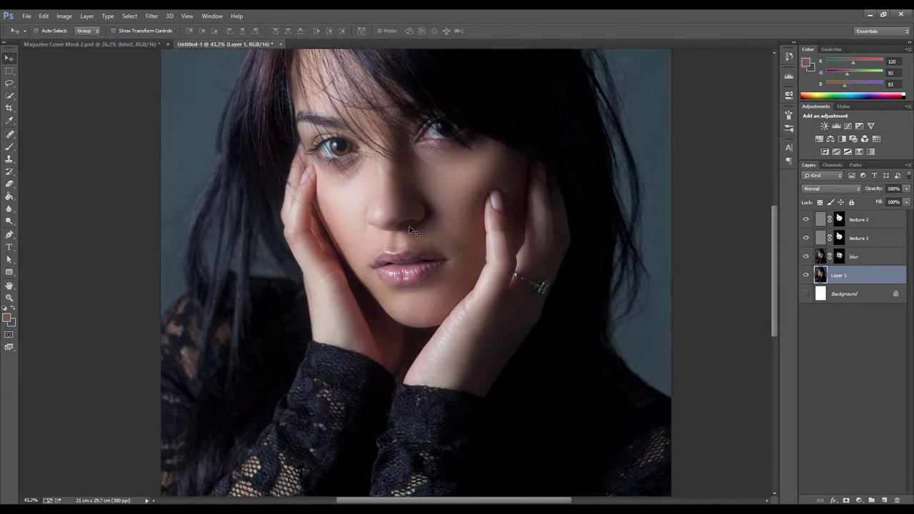
drag(460, 185, 444, 250)
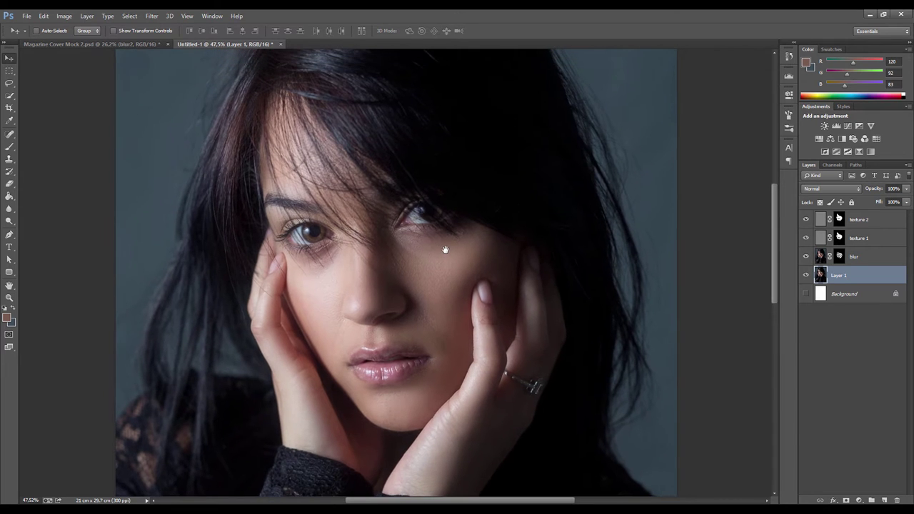
click(870, 219)
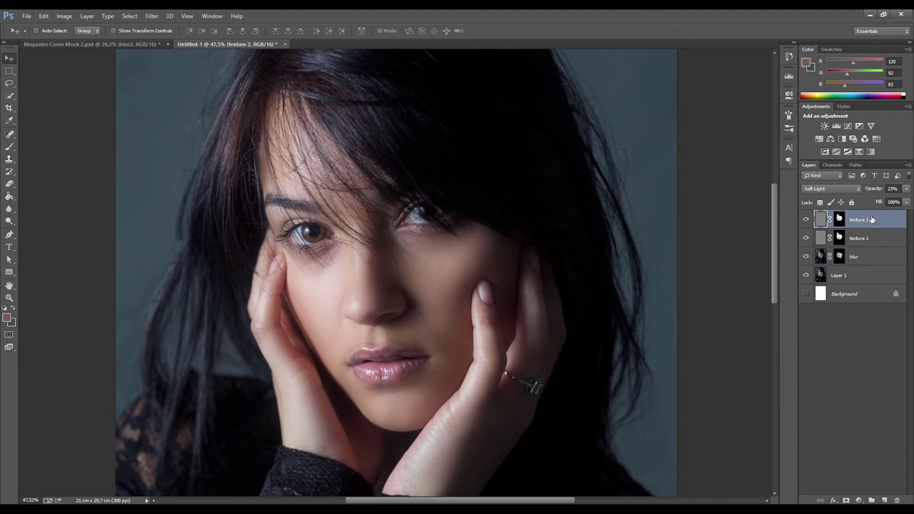
shift+click(865, 256)
key(ctrl+g)
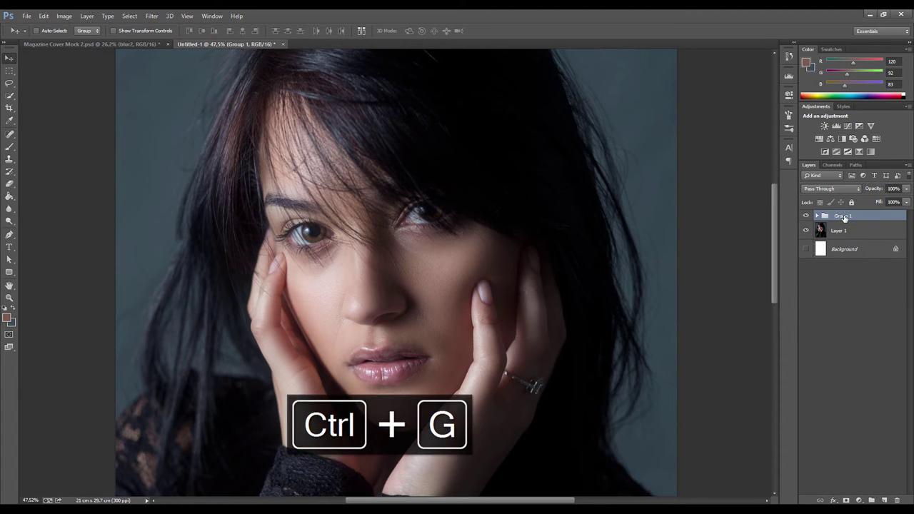
double_click(842, 216)
text(skin)
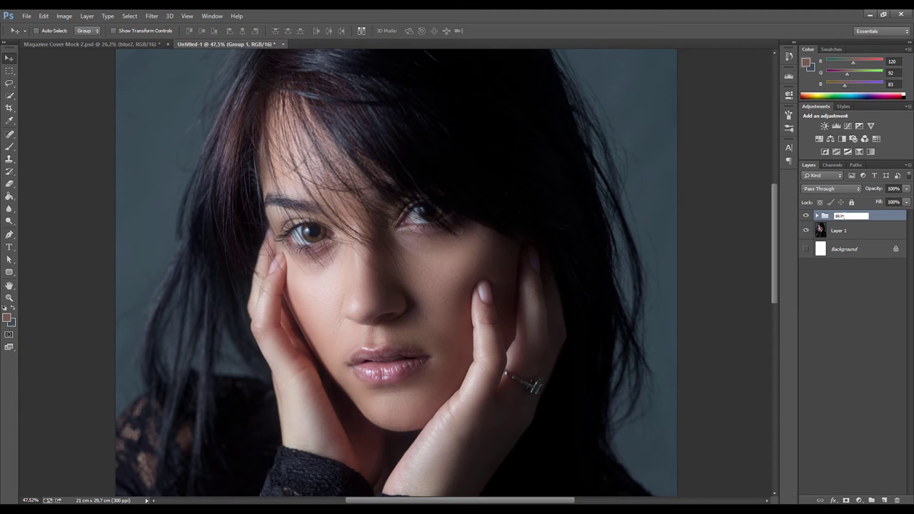
key(Return)
Step: Compare the portrait with the skin group hidden and shown, and examine the retouched face at different magnifications
click(805, 215)
click(805, 215)
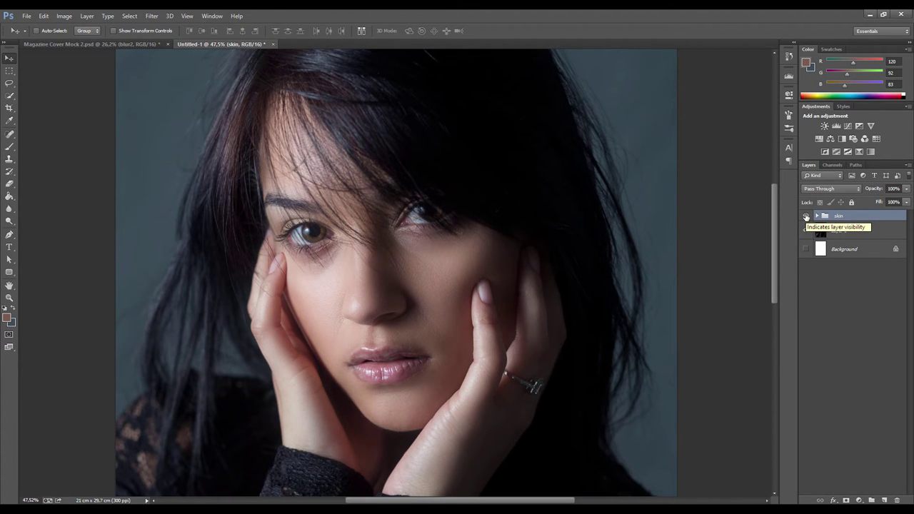
scroll(410, 325, down, 4)
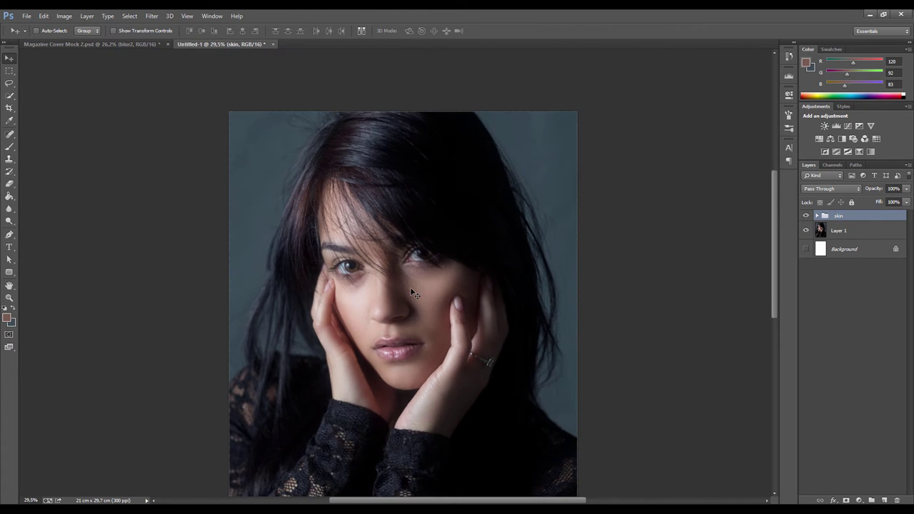
scroll(409, 287, up, 2)
scroll(430, 291, up, 1)
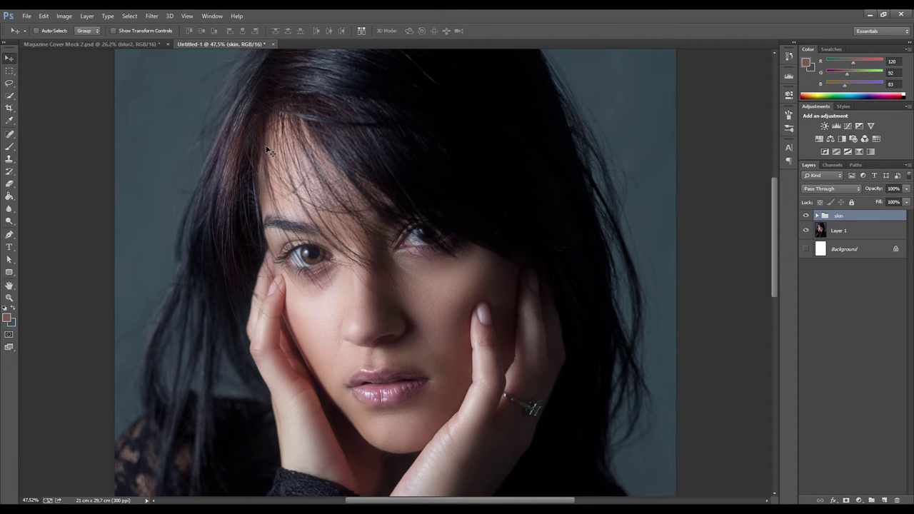
scroll(442, 316, down, 1)
scroll(443, 316, up, 1)
scroll(443, 316, down, 1)
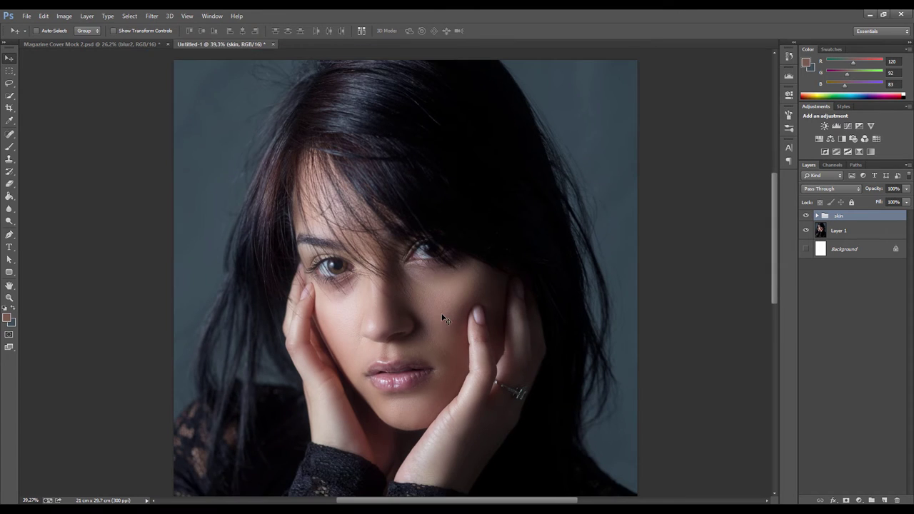
scroll(442, 316, up, 1)
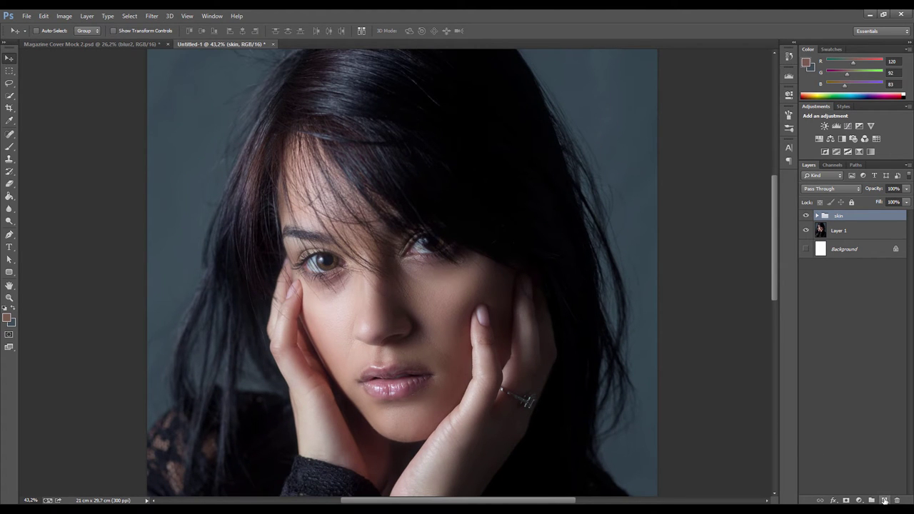
scroll(441, 309, up, 1)
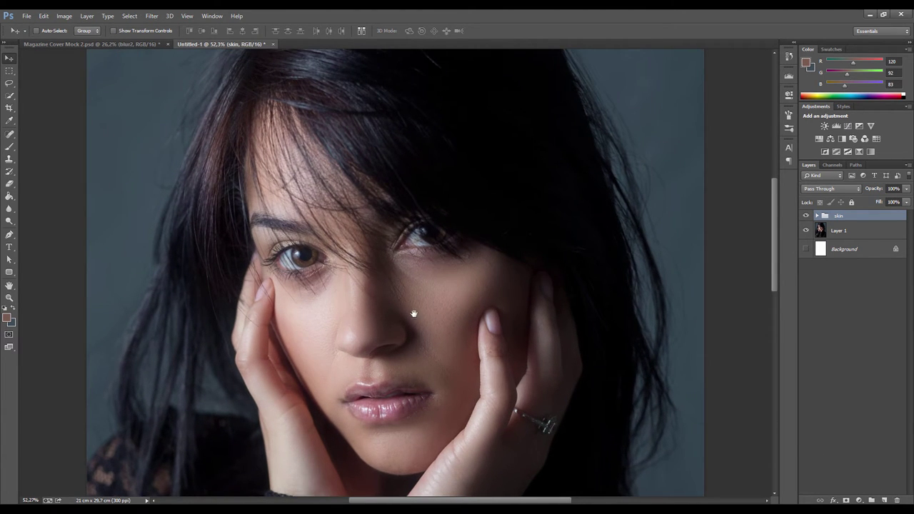
mouse_move(413, 314)
mouse_down()
mouse_move(407, 292)
mouse_move(415, 302)
mouse_up()
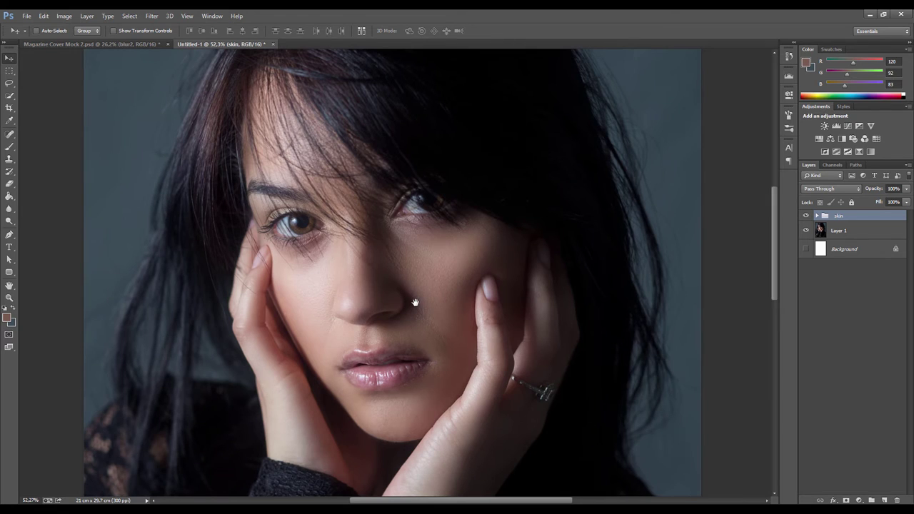
Step: Create a new empty layer above the skin group and switch to the Brush tool
click(885, 501)
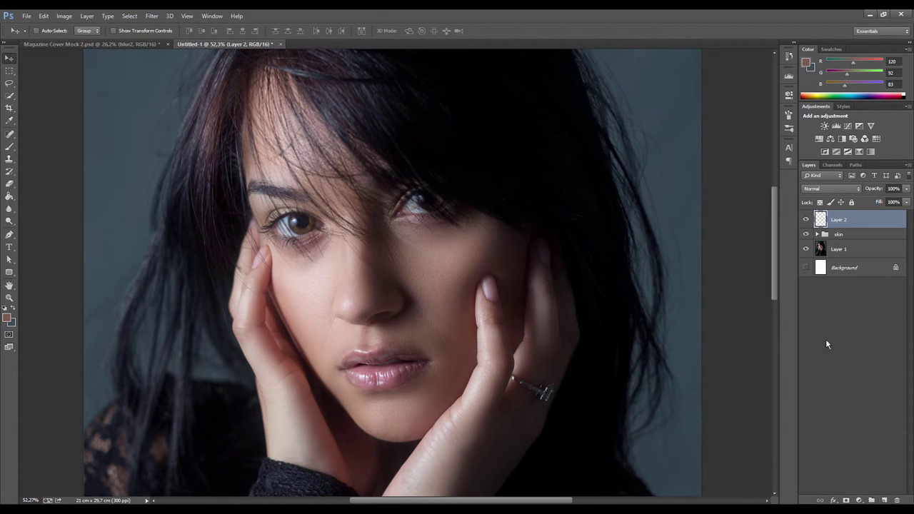
scroll(357, 303, up, 2)
key(b)
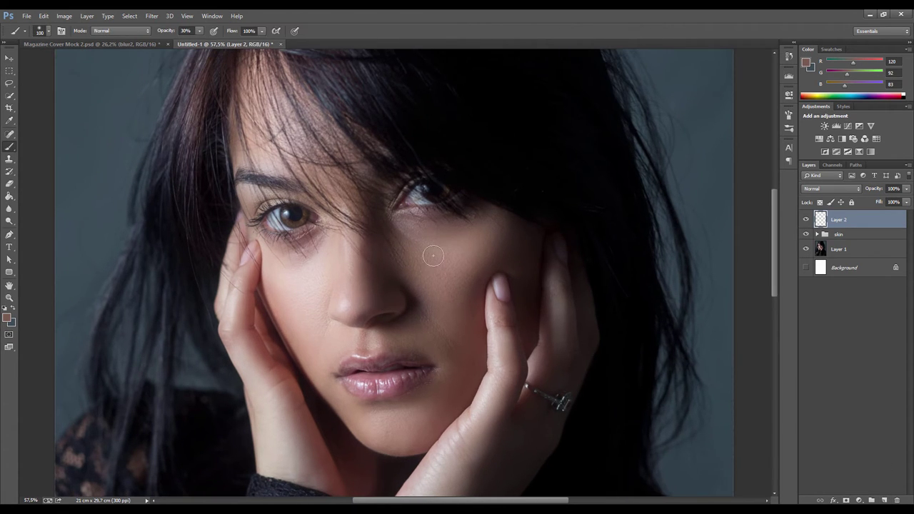
scroll(432, 255, up, 1)
scroll(430, 257, up, 1)
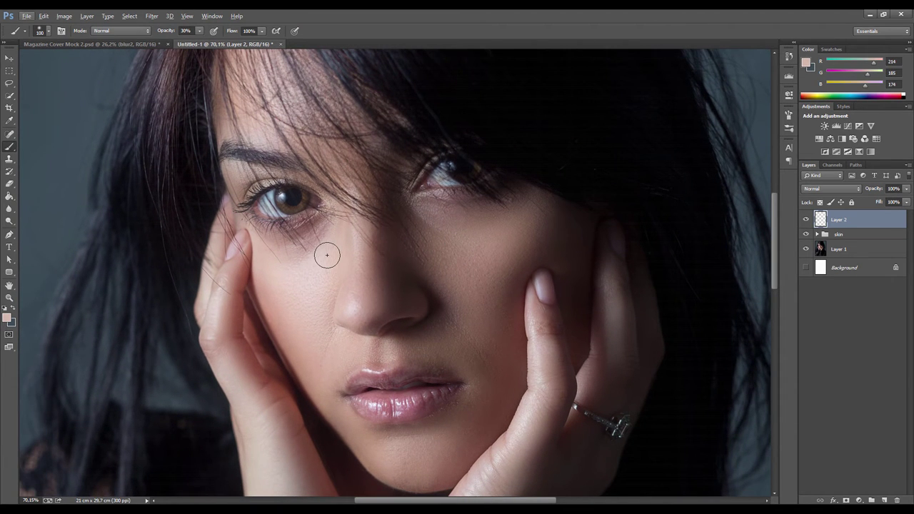
Step: Sample light skin tones from the brightly lit cheek and paint beneath the lit eye with a 150 px brush at 10% opacity
alt+click(330, 250)
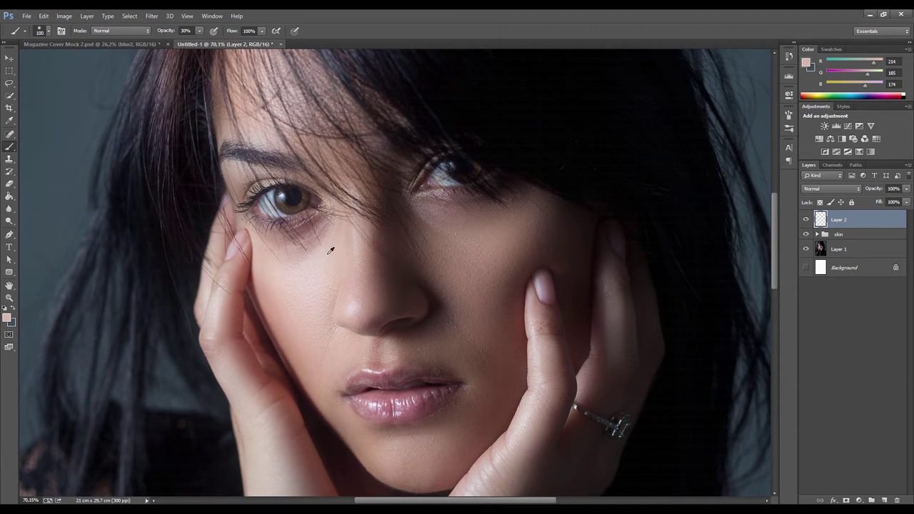
alt+click(278, 276)
alt+click(275, 266)
key(1)
key(bracketright)
key(bracketright)
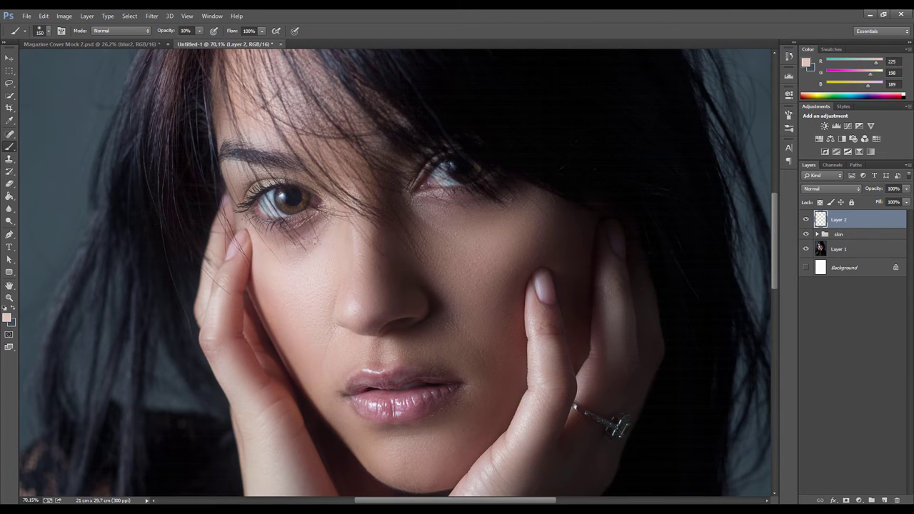
mouse_move(318, 242)
mouse_down()
mouse_move(285, 244)
mouse_move(322, 240)
mouse_move(293, 250)
mouse_move(277, 267)
mouse_move(285, 279)
mouse_up()
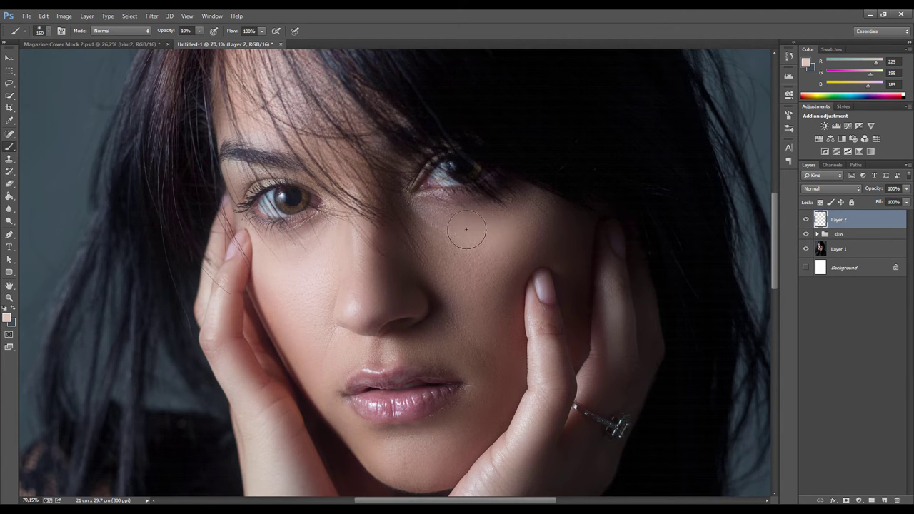
Step: Sample darker skin tones from the shaded cheek and nose bridge and paint softly beneath the shaded eye
alt+click(528, 204)
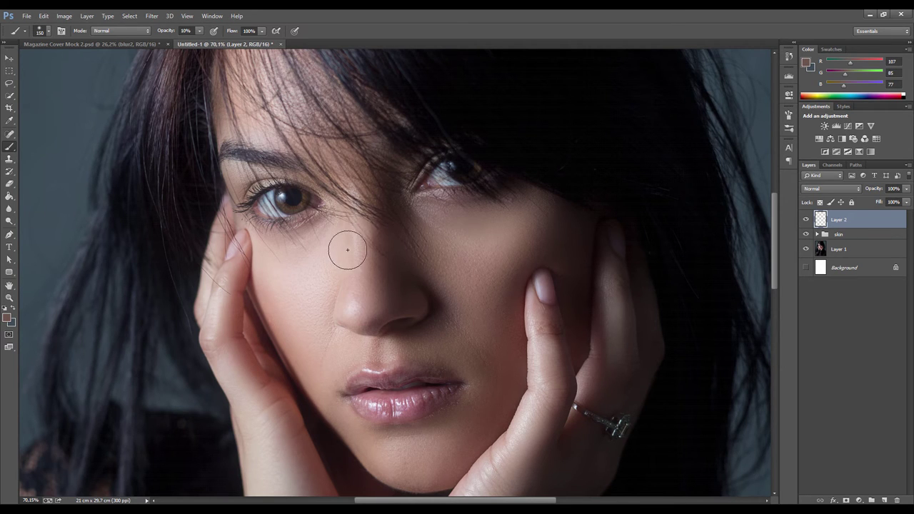
alt+click(535, 208)
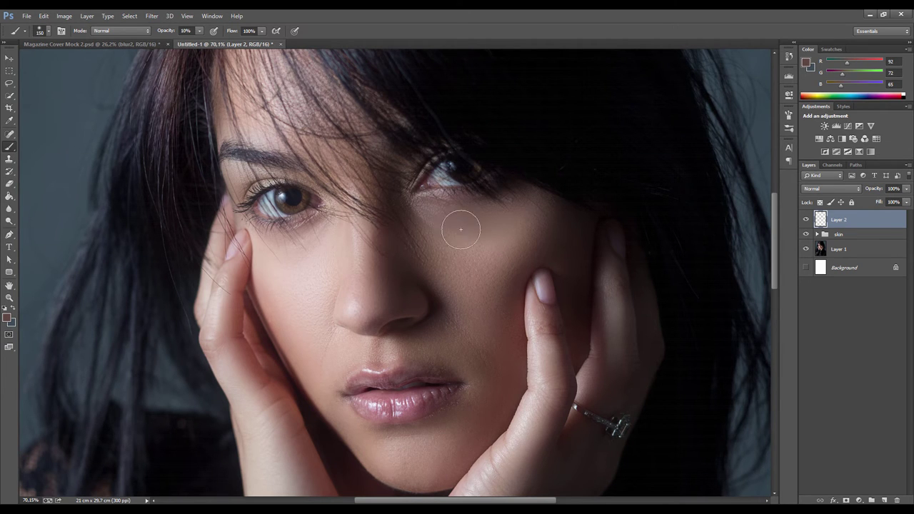
alt+click(468, 262)
alt+click(386, 232)
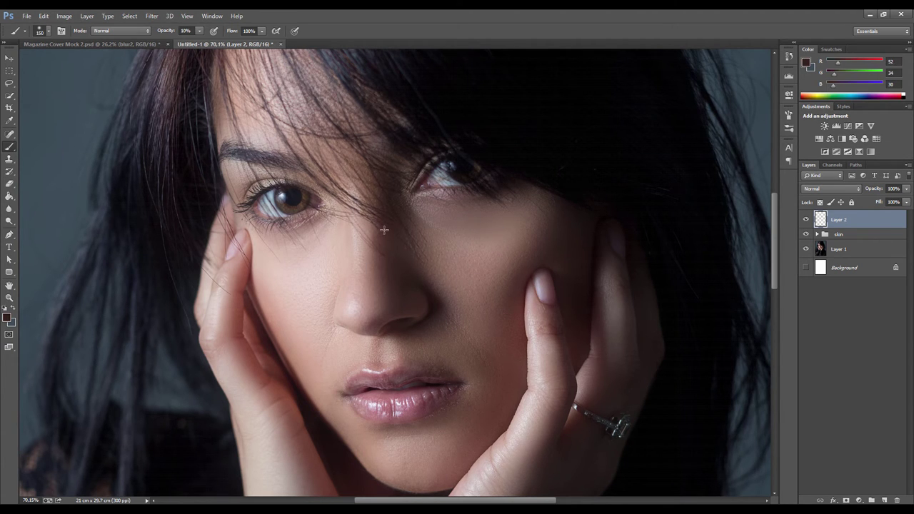
Step: Sample skin tones from the lit cheek, nose, shaded cheek and chin, and paint softly over those areas with a 150 px brush at 10% opacity
drag(318, 262, 312, 286)
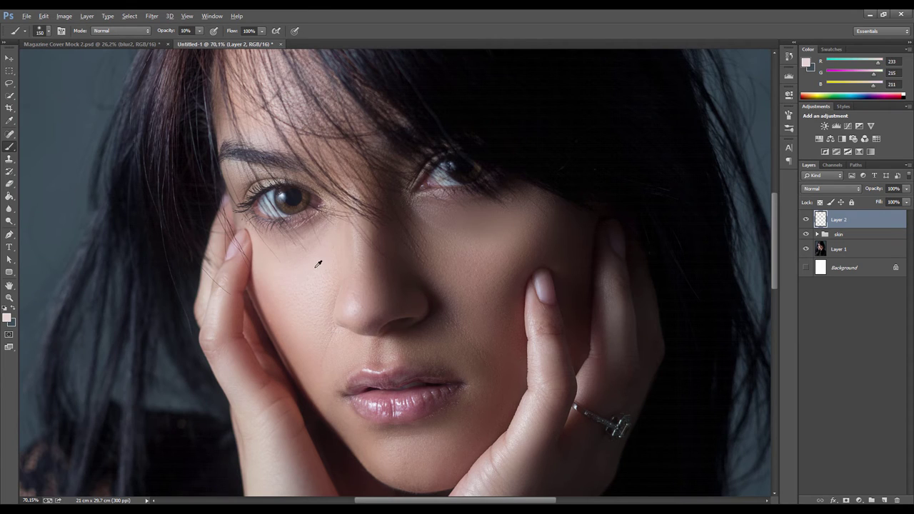
alt+click(290, 301)
alt+click(412, 325)
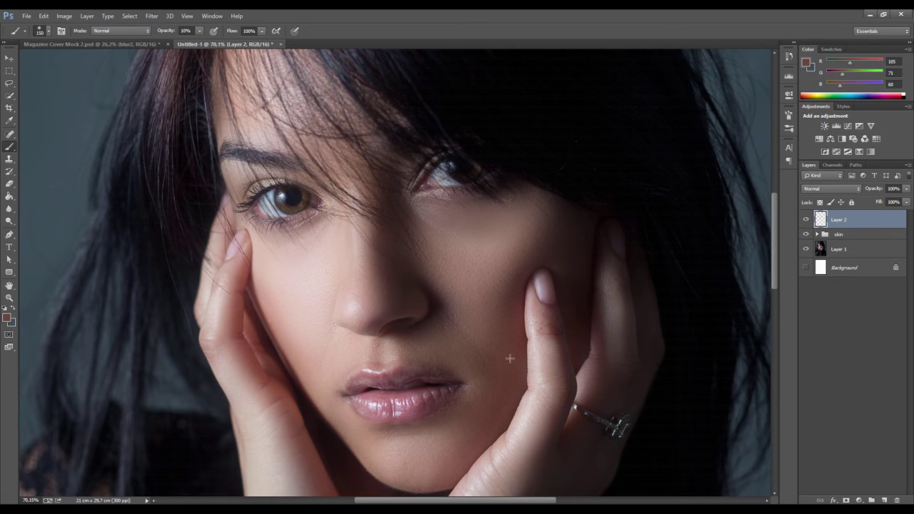
alt+click(559, 258)
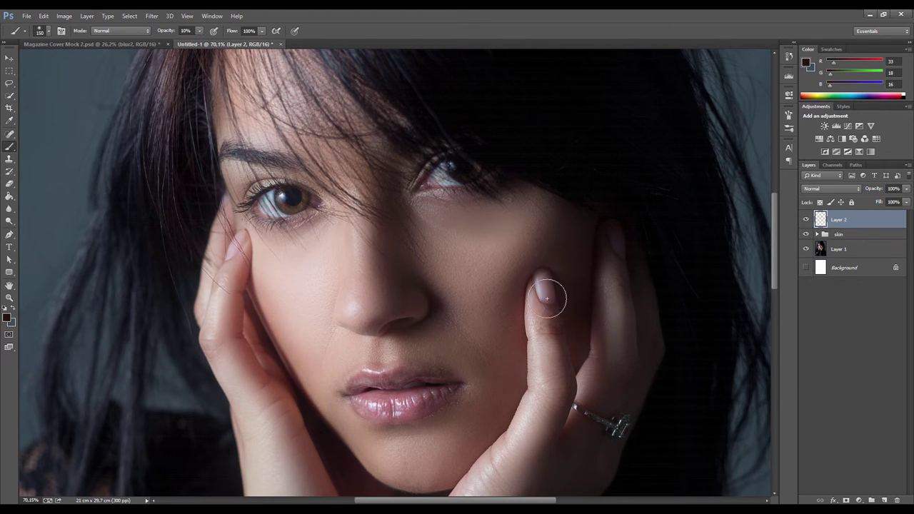
alt+click(468, 431)
alt+click(412, 457)
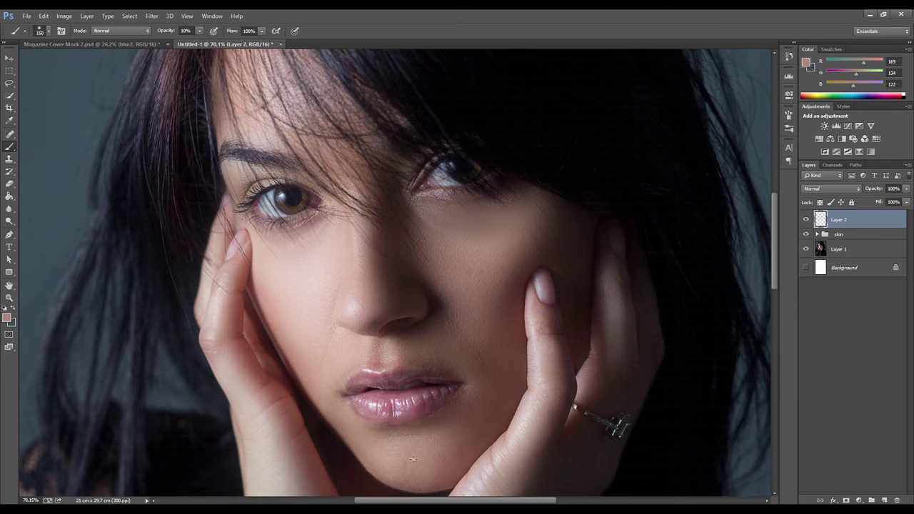
alt+click(381, 348)
alt+click(400, 288)
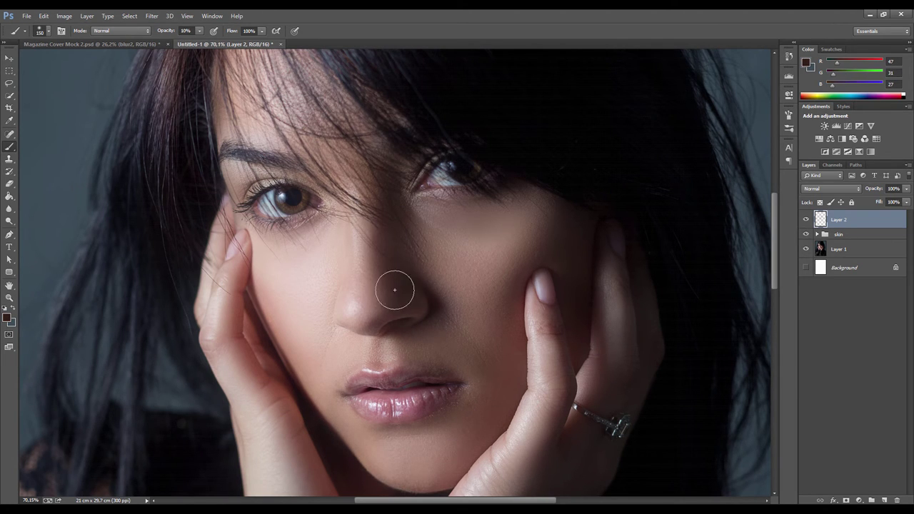
Step: Sample tones along the nose, beneath the shaded eye and on the shaded cheek, and blend those skin transitions with soft strokes at 10% opacity
mouse_move(353, 307)
mouse_down()
mouse_move(365, 249)
mouse_move(361, 256)
mouse_move(356, 245)
mouse_move(388, 253)
mouse_up()
alt+click(388, 251)
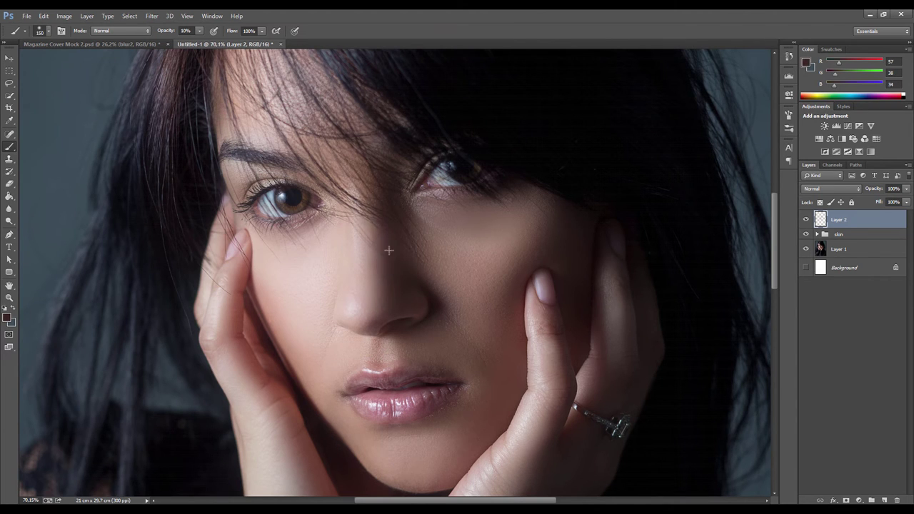
alt+click(435, 216)
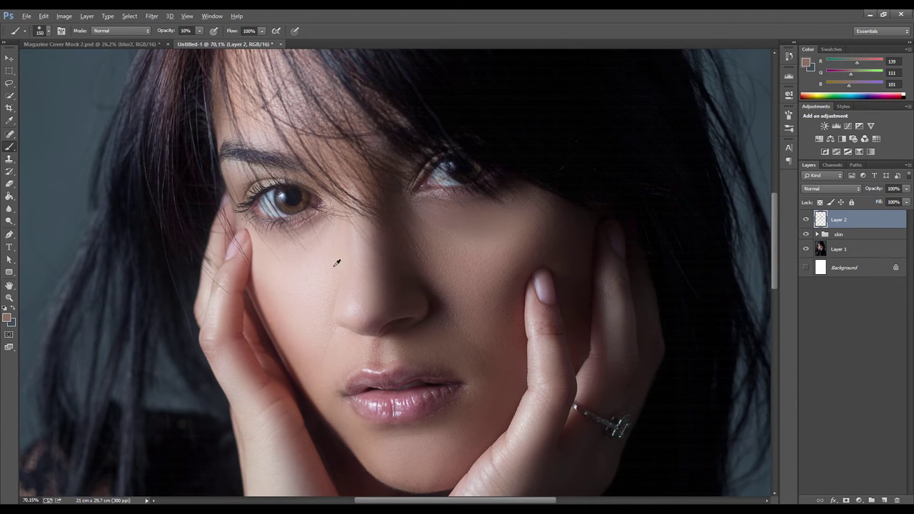
alt+click(481, 289)
alt+click(544, 226)
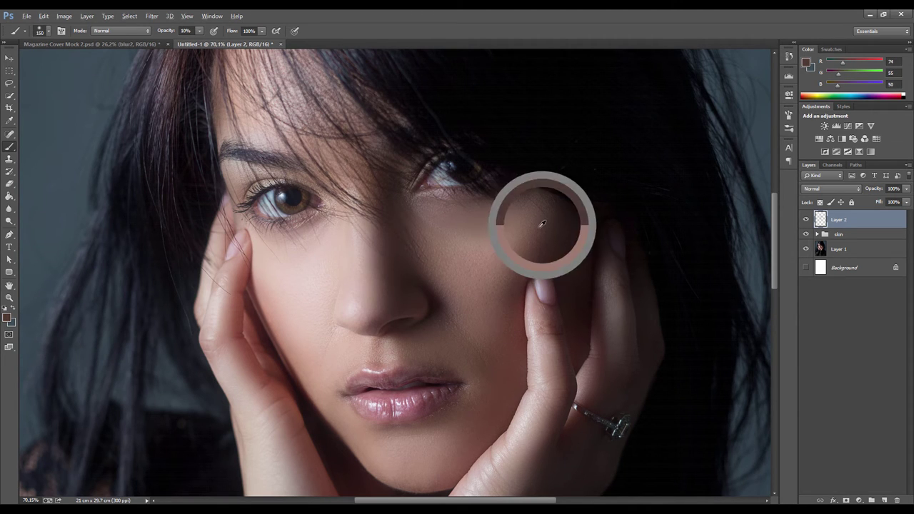
alt+click(415, 265)
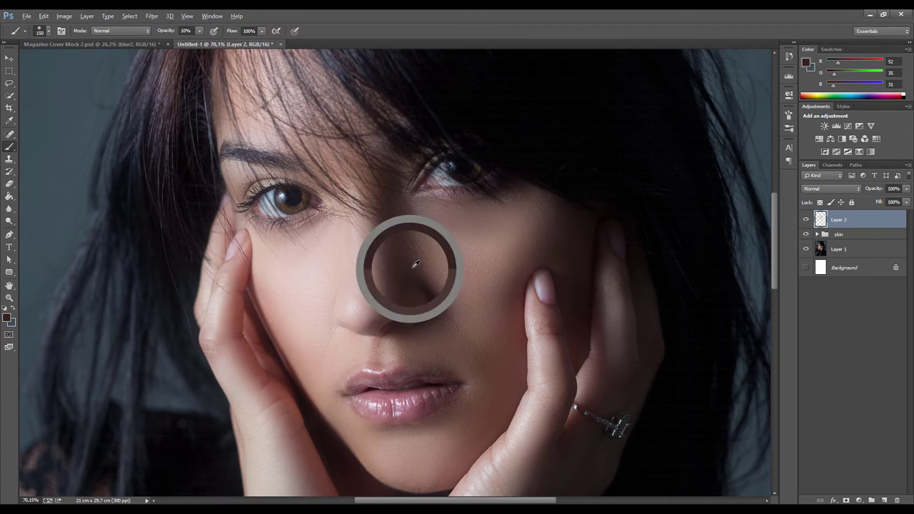
alt+click(506, 331)
Step: Compare the portrait with the painted skin-tone layer hidden and shown at several magnifications, leaving the layer visible
scroll(506, 330, down, 4)
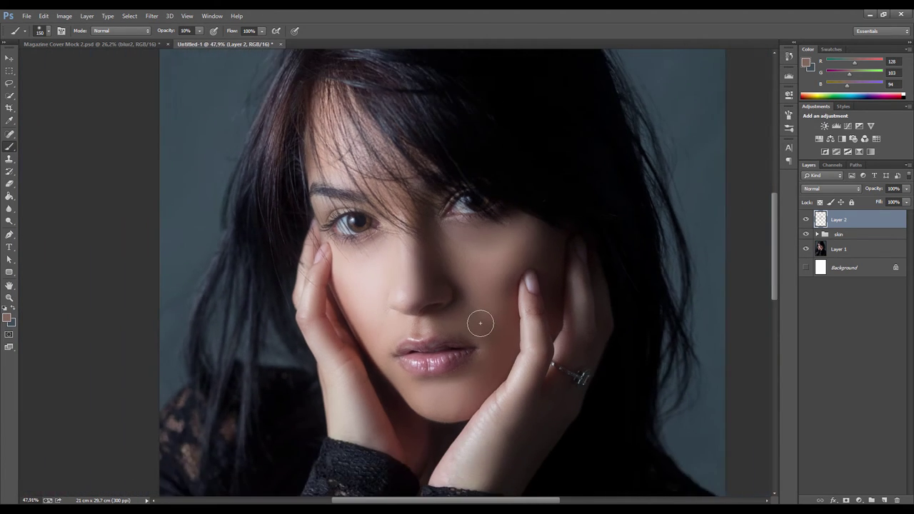
scroll(476, 275, up, 1)
click(806, 220)
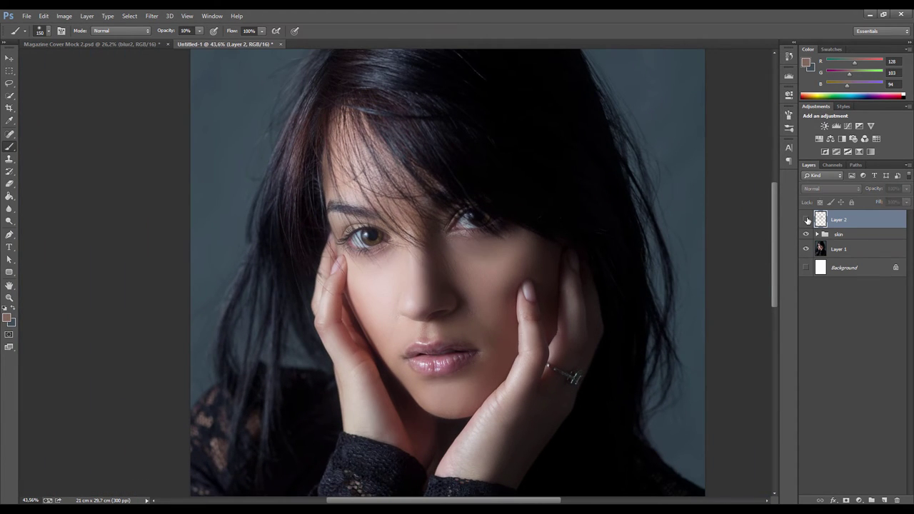
click(806, 220)
click(806, 220)
click(806, 220)
click(805, 220)
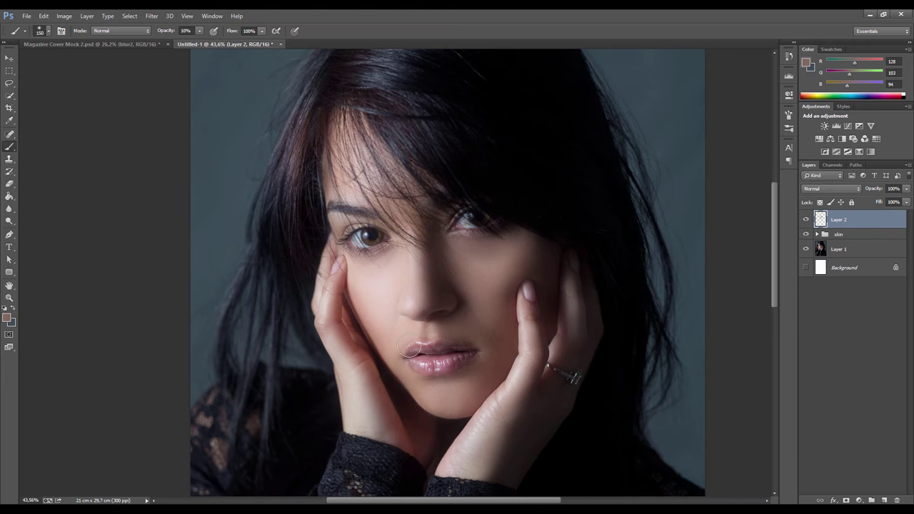
scroll(410, 348, up, 1)
click(806, 220)
click(805, 219)
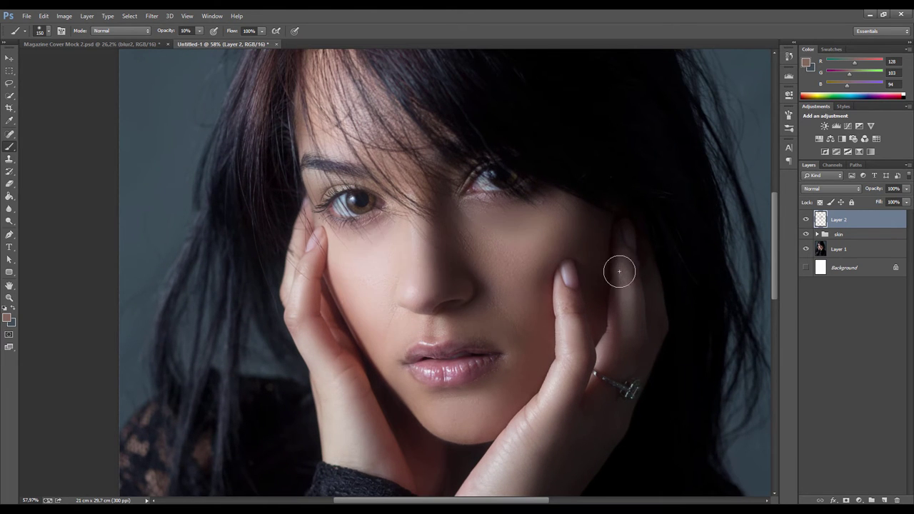
Step: Reduce the opacity of the painted skin-tone layer to 39% and check its effect by hiding and showing it
scroll(618, 271, up, 1)
drag(908, 190, 881, 202)
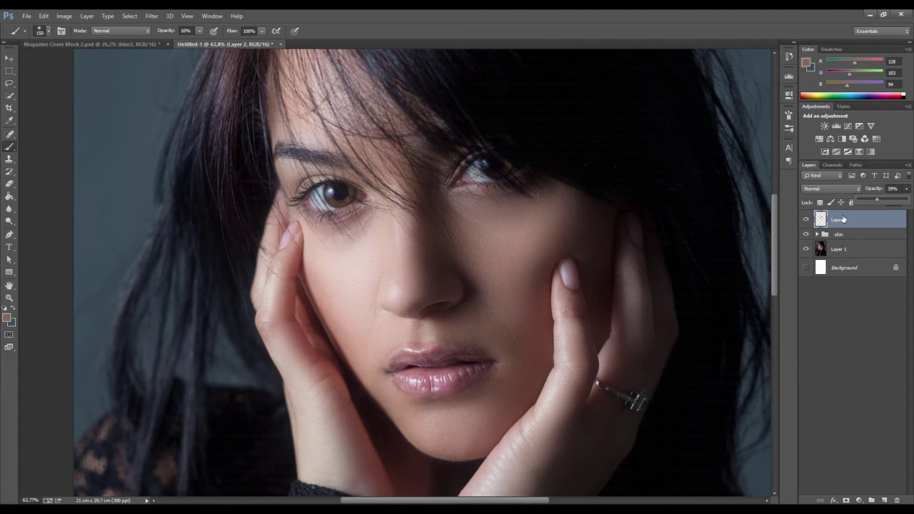
click(806, 220)
click(805, 220)
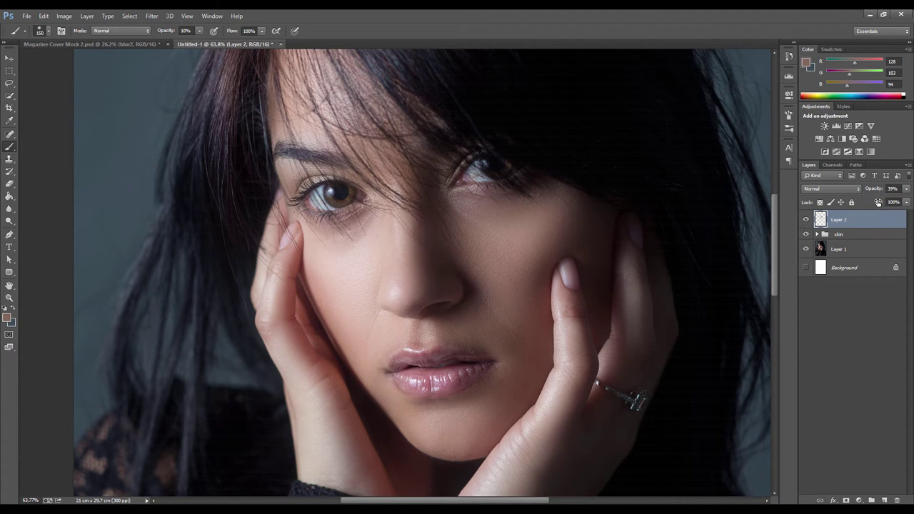
Step: Examine the softened skin tones across the whole portrait and on the face at different magnifications
scroll(607, 297, down, 9)
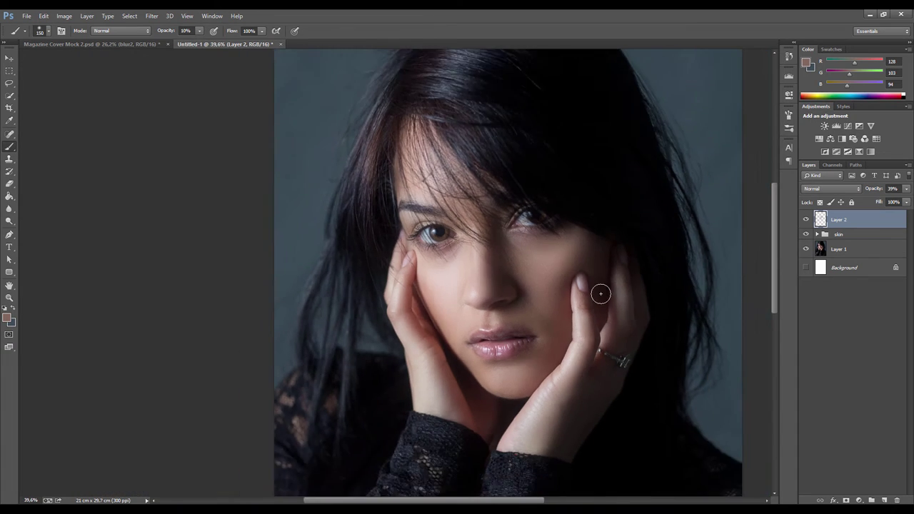
drag(601, 294, 398, 214)
scroll(398, 214, up, 1)
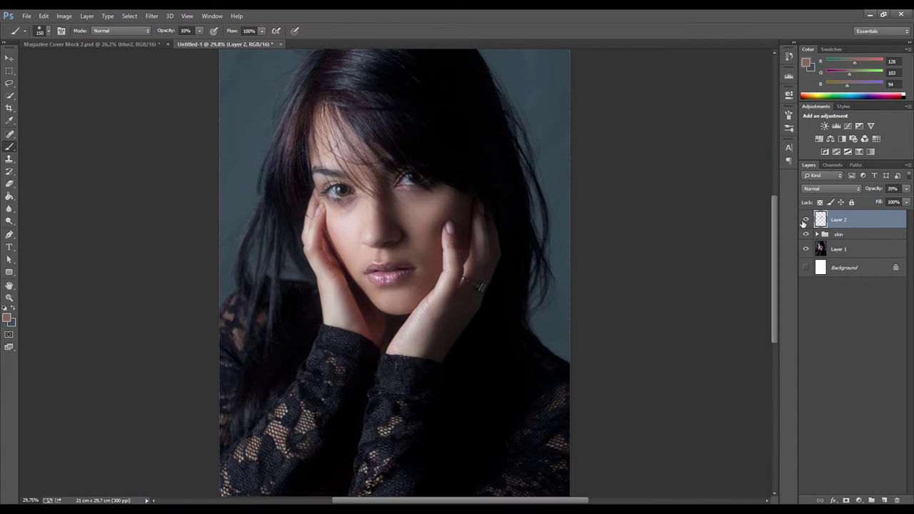
scroll(444, 227, up, 2)
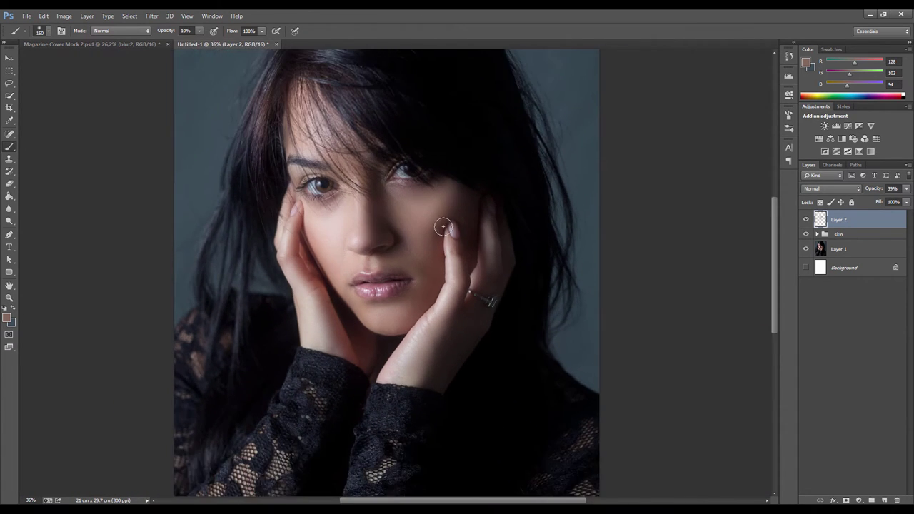
scroll(443, 227, down, 5)
scroll(461, 222, up, 3)
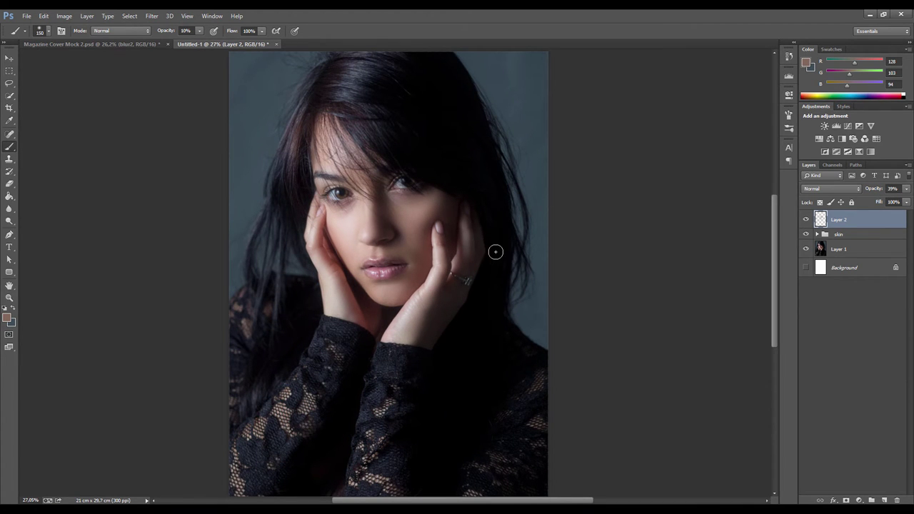
scroll(428, 210, up, 2)
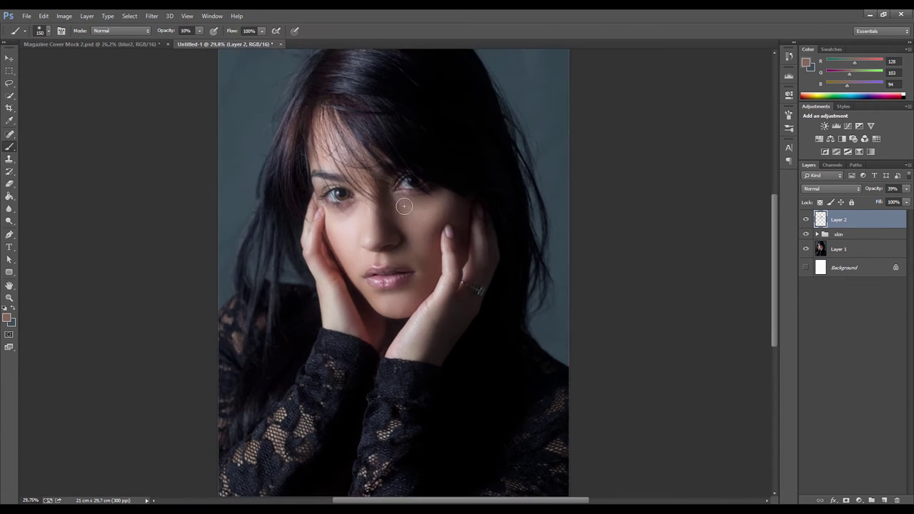
scroll(403, 203, up, 2)
scroll(401, 205, down, 2)
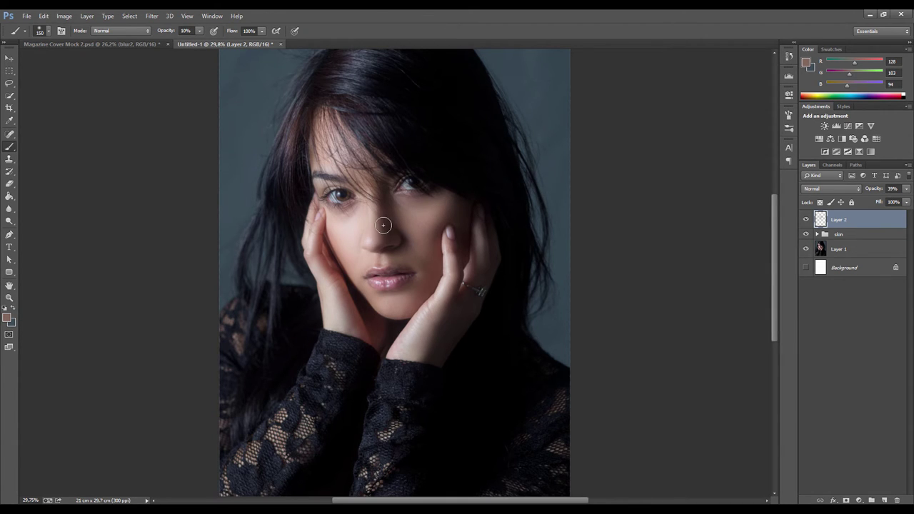
scroll(369, 207, up, 1)
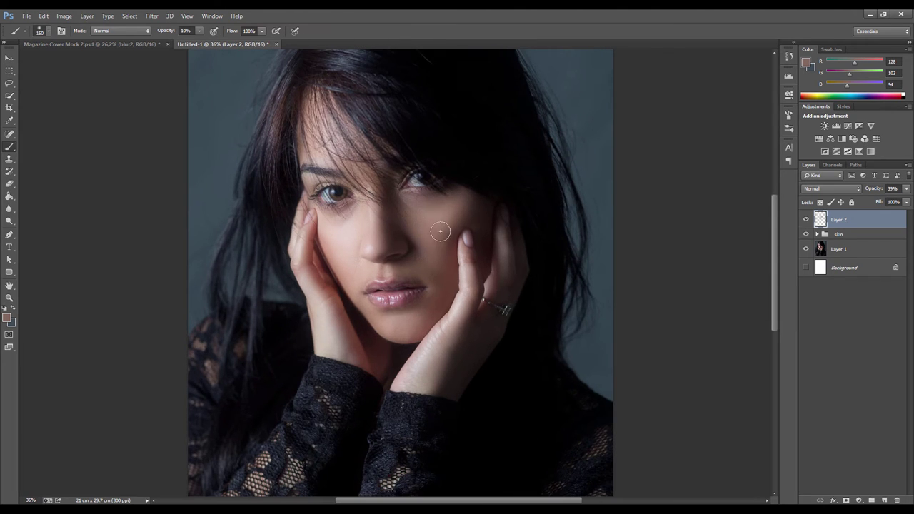
scroll(428, 215, down, 1)
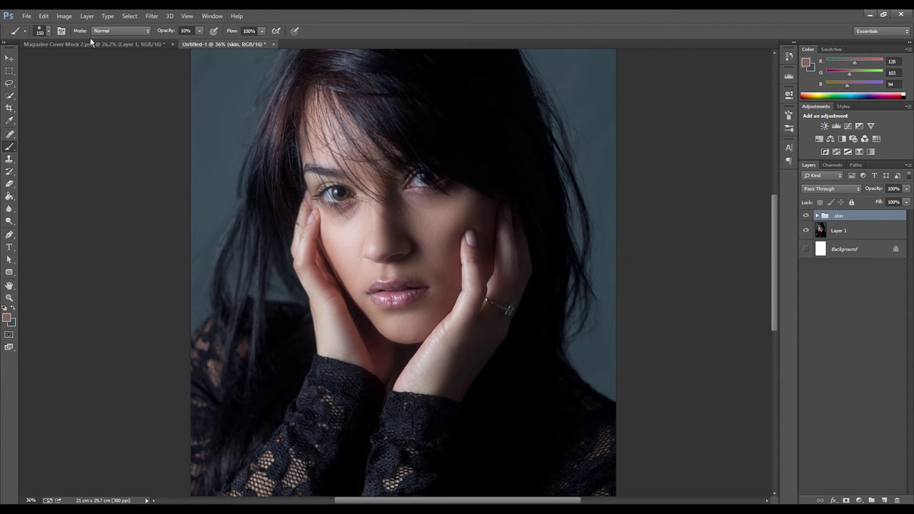
Step: Create a new layer above the skin group in Soft Light mode and reset the painting colours to default black and white
click(87, 16)
mouse_move(178, 24)
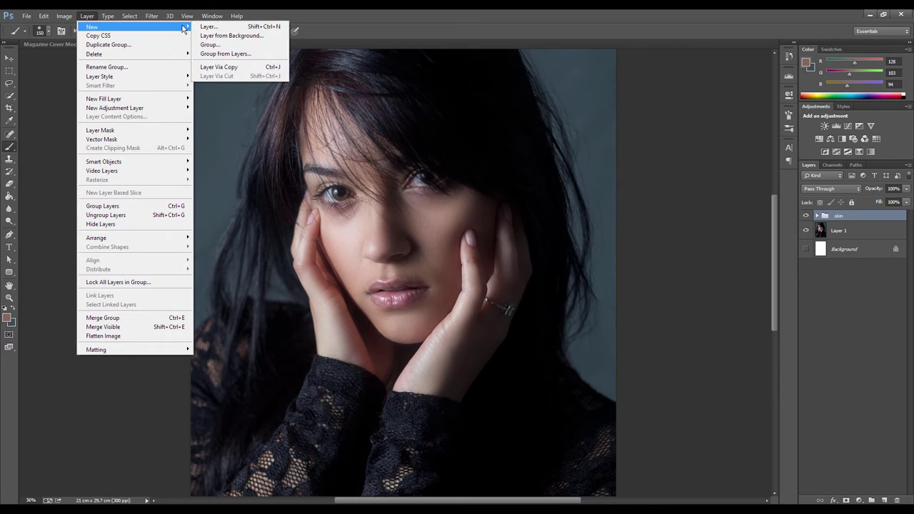
click(208, 24)
click(641, 163)
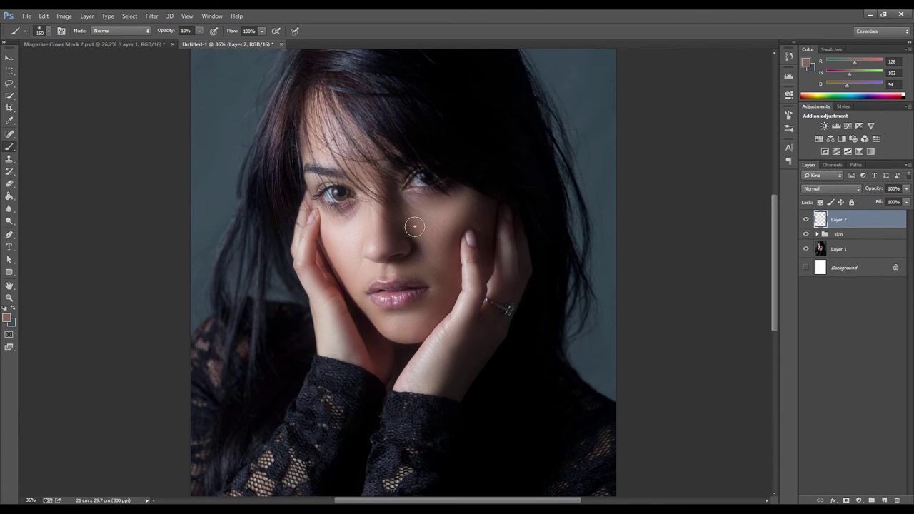
click(811, 190)
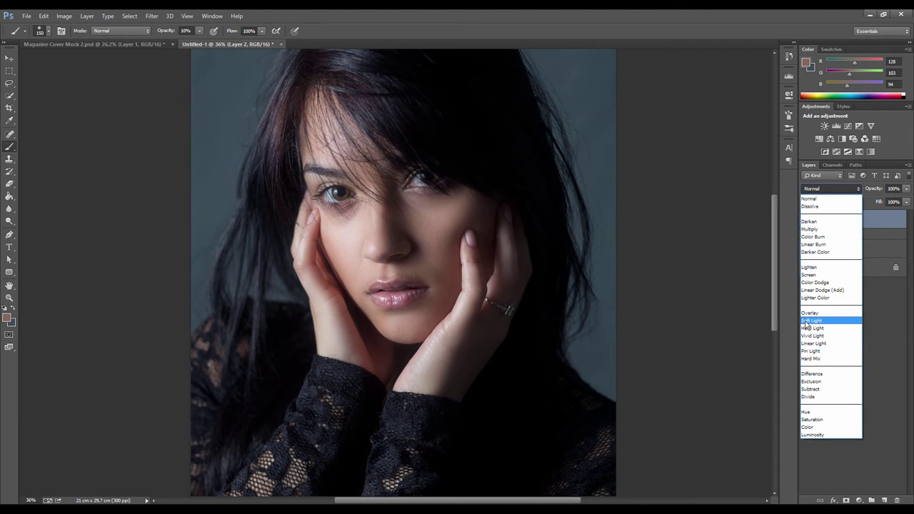
click(809, 322)
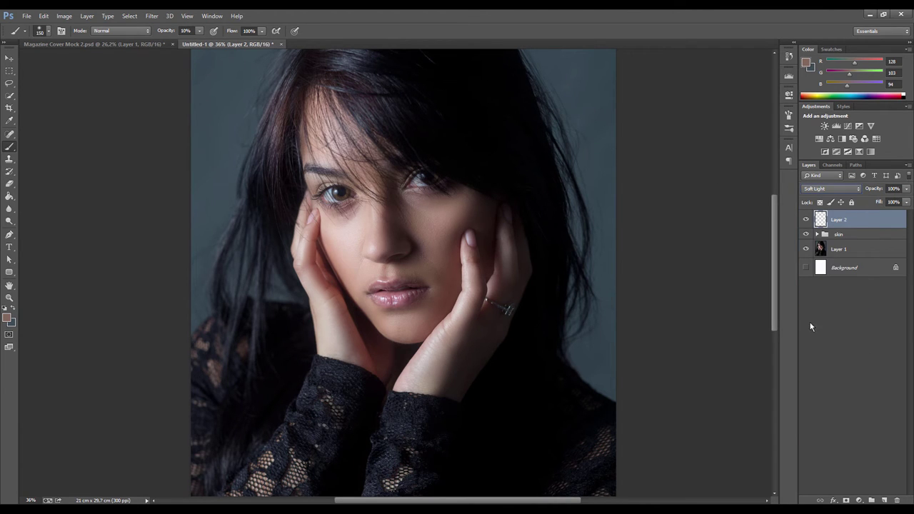
click(7, 307)
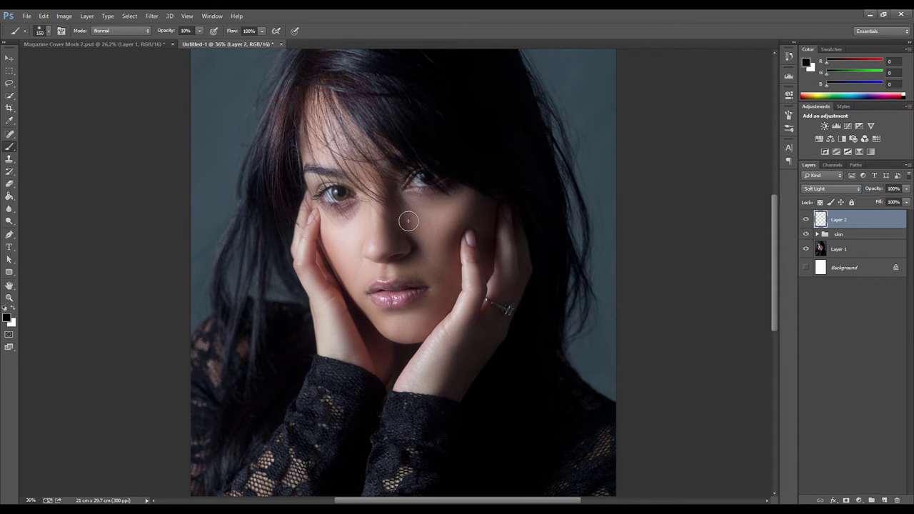
Step: Try darkening the edge of the shaded cheek with black and brightening its centre with white at 60% brush opacity
key(6)
mouse_move(469, 205)
mouse_down()
mouse_move(446, 242)
mouse_move(476, 202)
mouse_move(481, 243)
mouse_move(445, 228)
mouse_move(438, 250)
mouse_move(445, 242)
mouse_move(457, 269)
mouse_up()
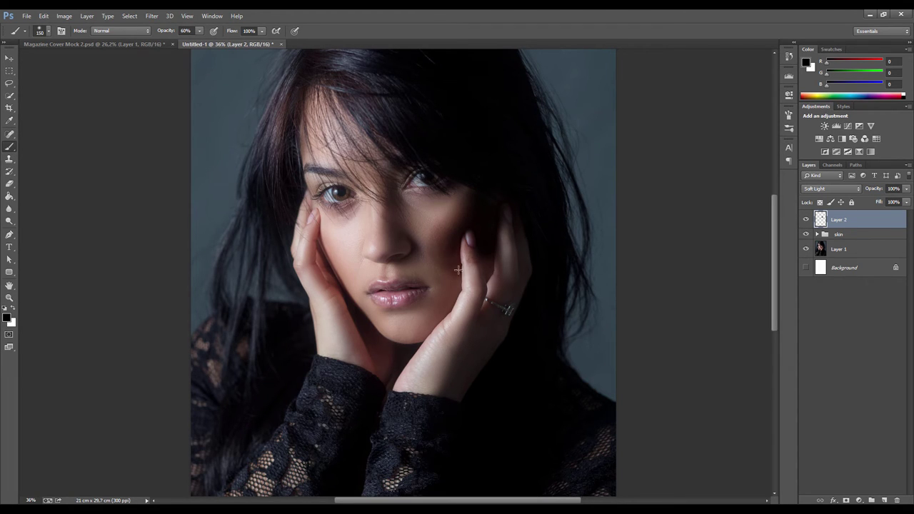
key(x)
drag(428, 228, 447, 216)
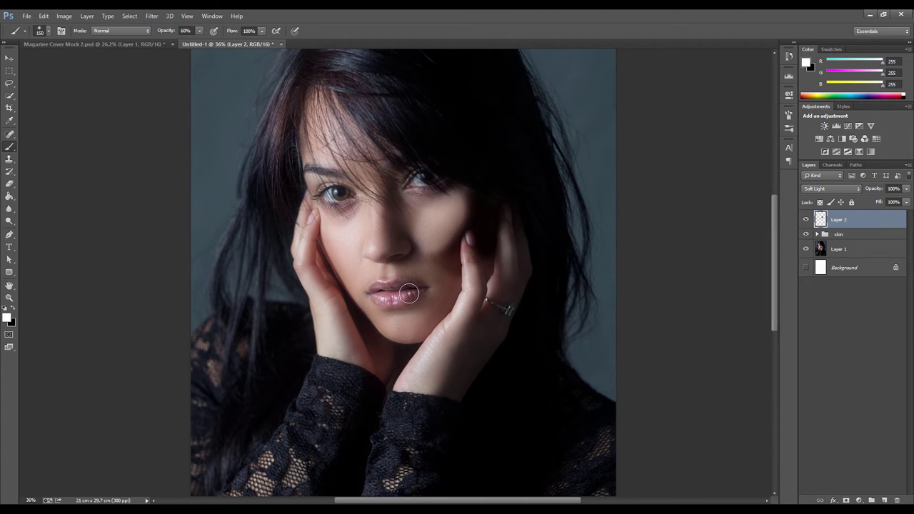
Step: Erase the black and white test strokes from the shaded cheek with a 400 px eraser at 100% opacity
key(e)
key(])
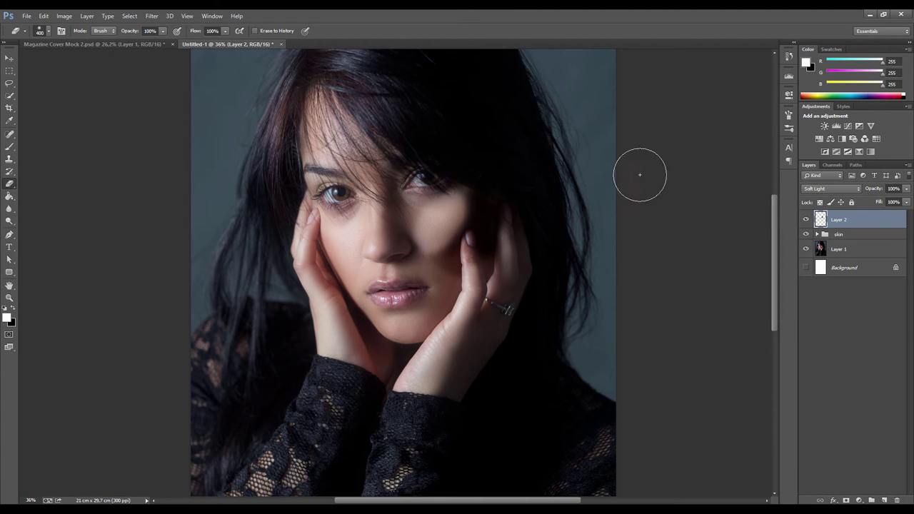
mouse_move(438, 217)
mouse_down()
mouse_move(409, 261)
mouse_move(502, 223)
mouse_move(454, 296)
mouse_up()
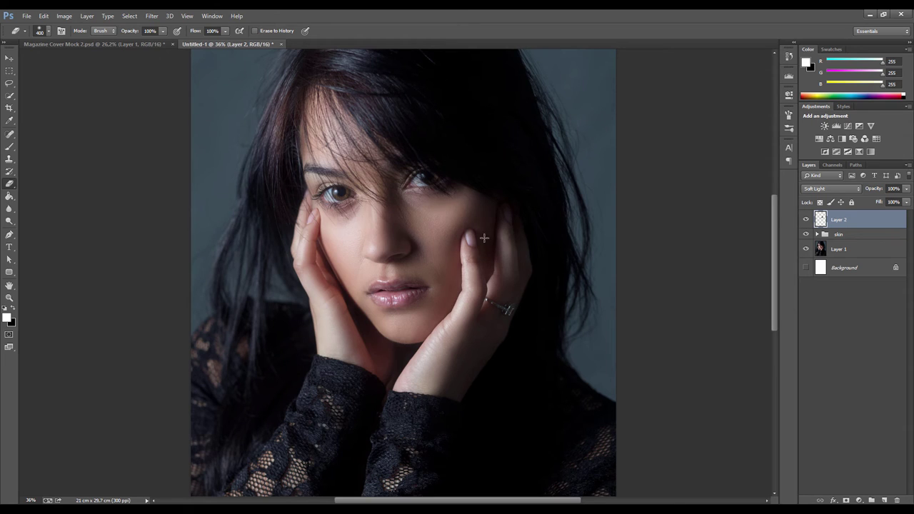
Step: Try a white brush stroke at 60% opacity along the shaded side of the face, and undo it
key(b)
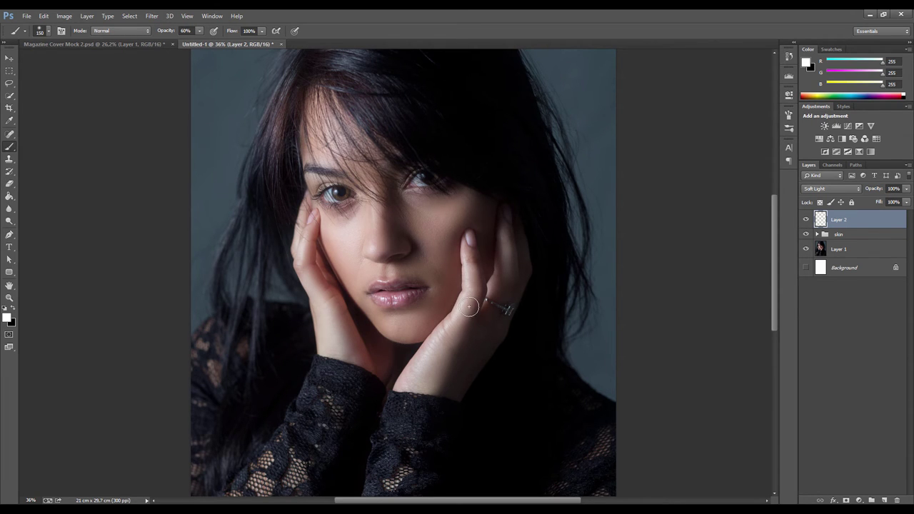
key(ctrl+plus)
drag(491, 183, 474, 229)
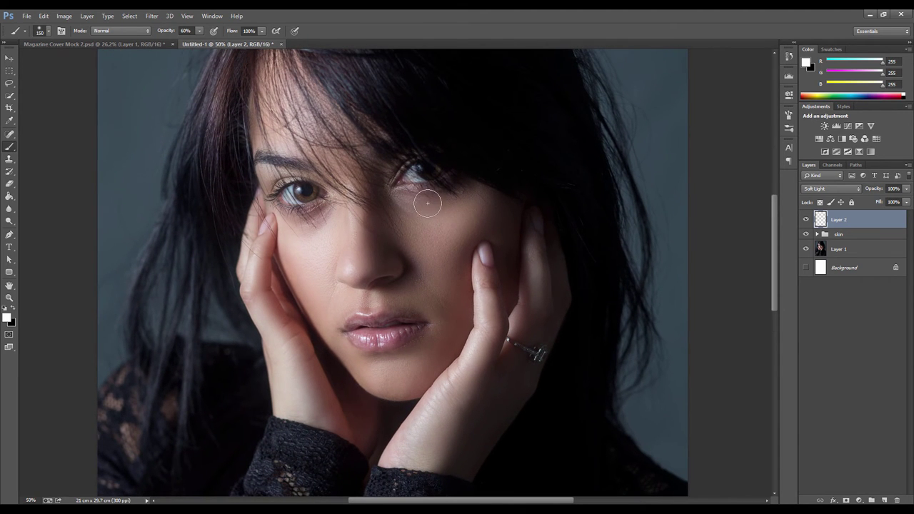
key(ctrl+z)
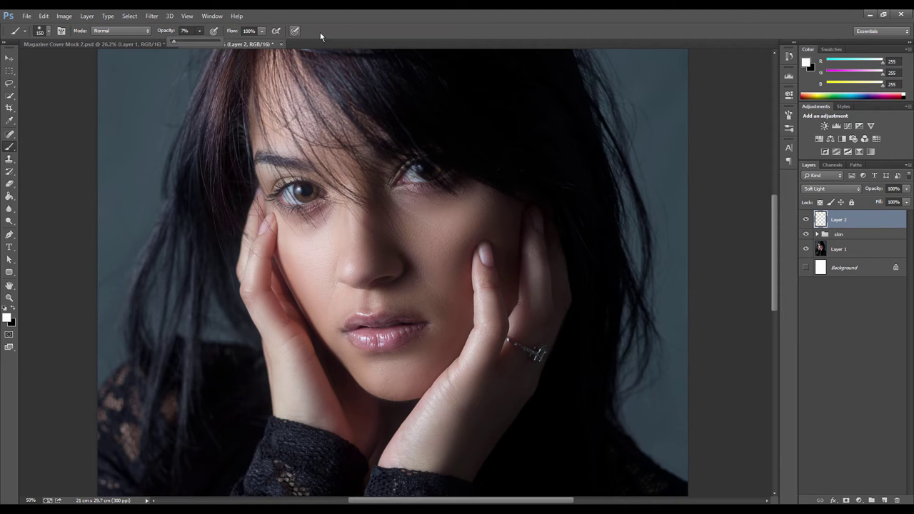
Step: Darken the shaded side of the face with a black brush at 10% opacity and 31% flow
drag(261, 31, 228, 45)
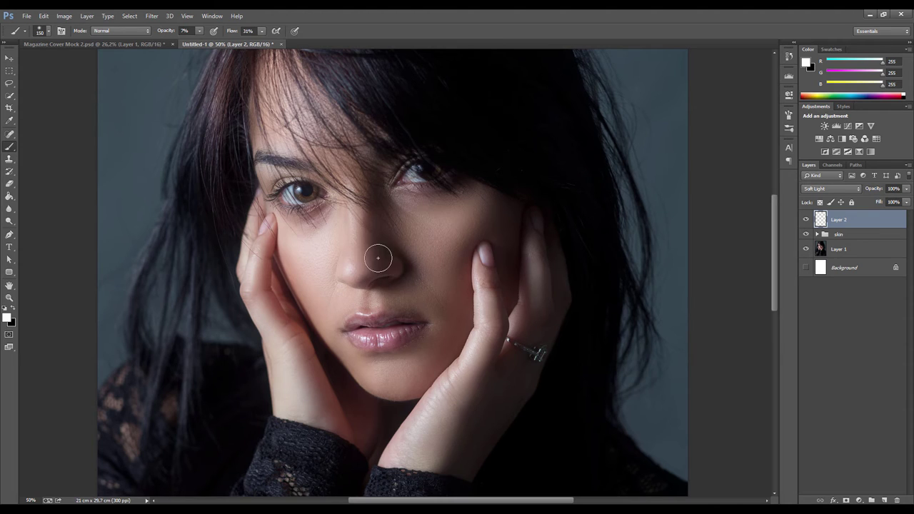
key(x)
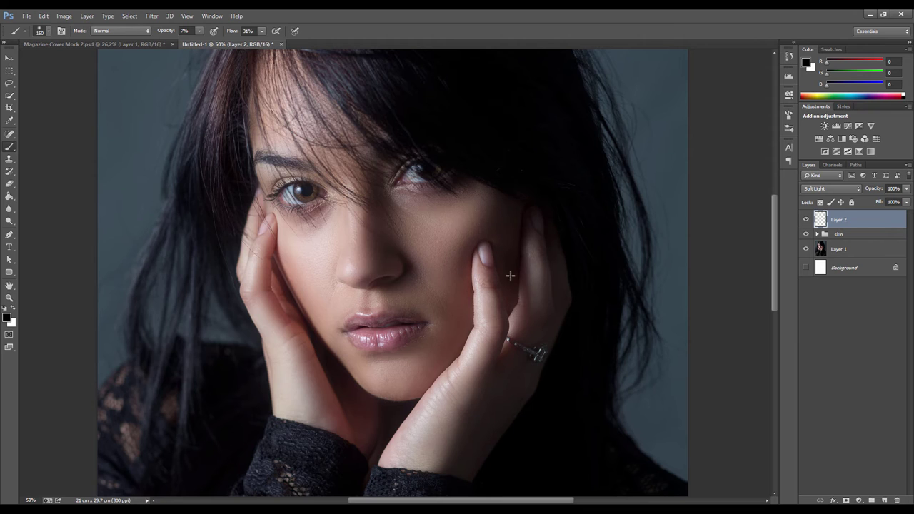
key(1)
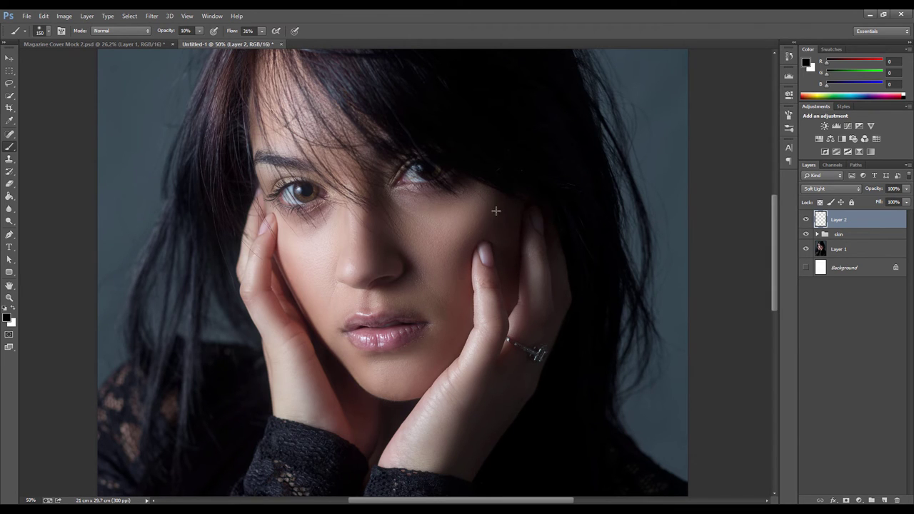
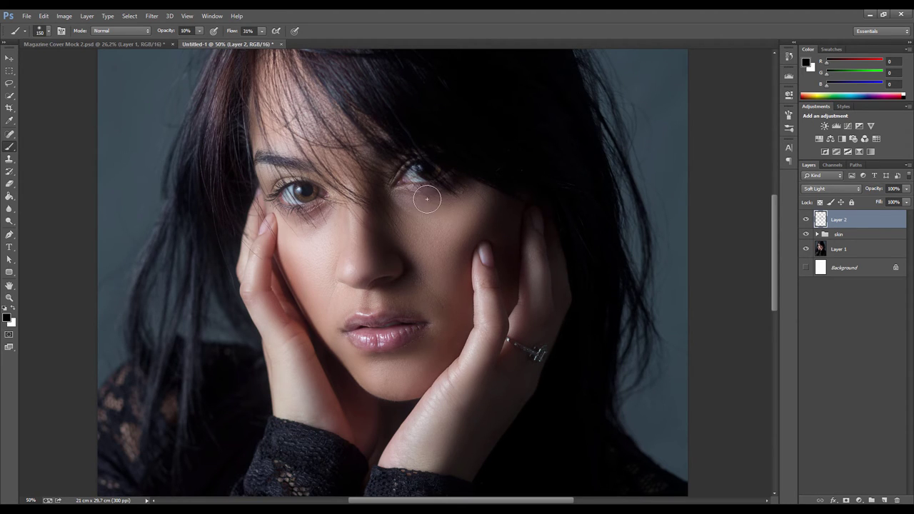
key(bracketleft)
key(bracketleft)
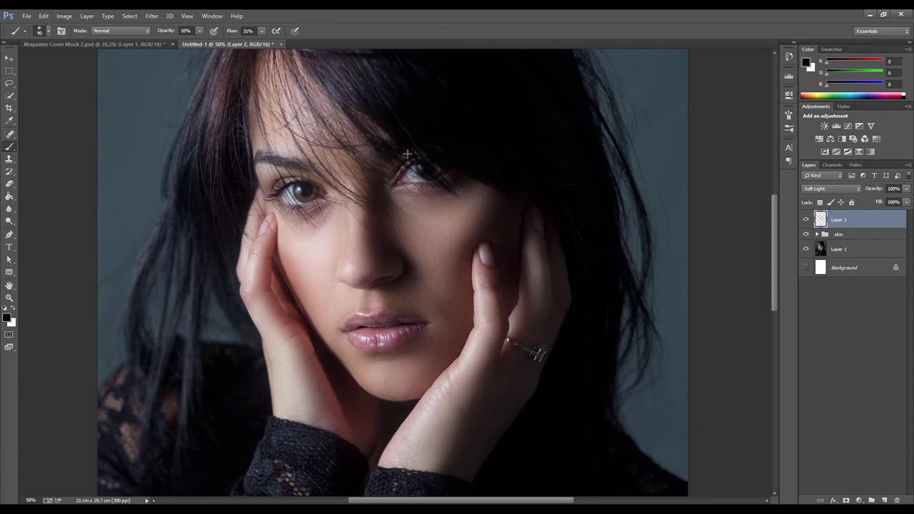
key(bracketright)
key(bracketright)
scroll(298, 107, up, 1)
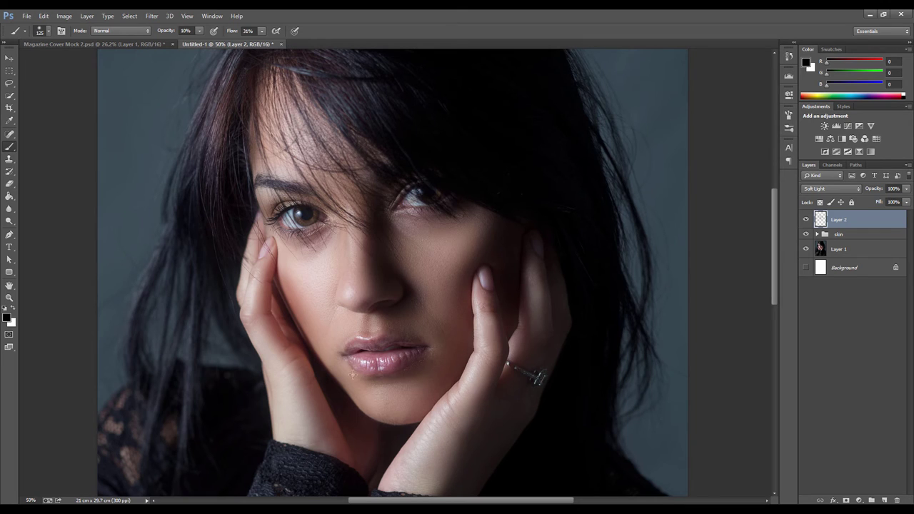
Step: Darken around the lips and lower shaded cheek with a 70 to 100 px black brush at 20% opacity
key(bracketleft)
key(bracketleft)
key(bracketleft)
key(bracketleft)
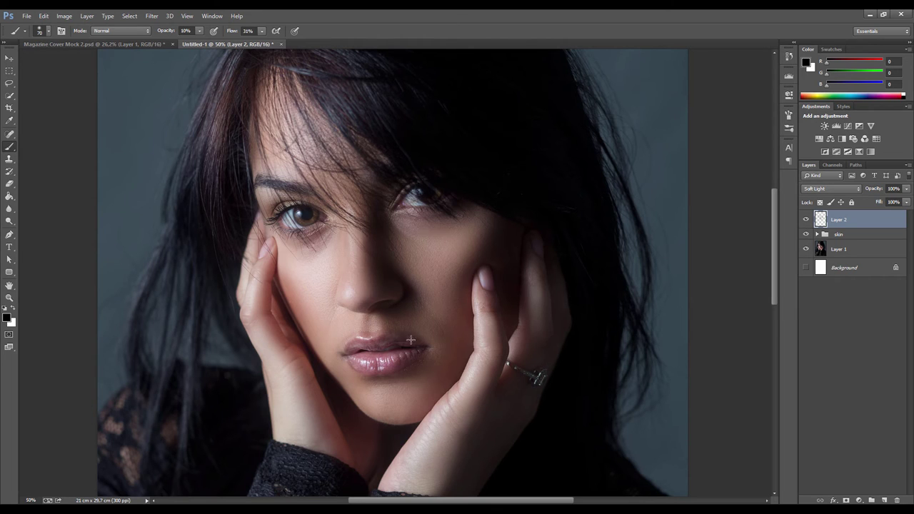
key(2)
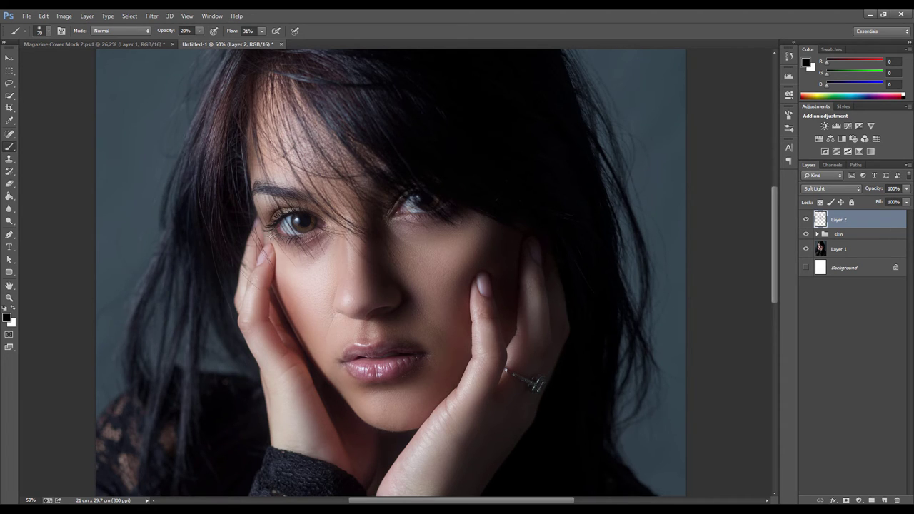
key(bracketright)
key(bracketright)
key(bracketright)
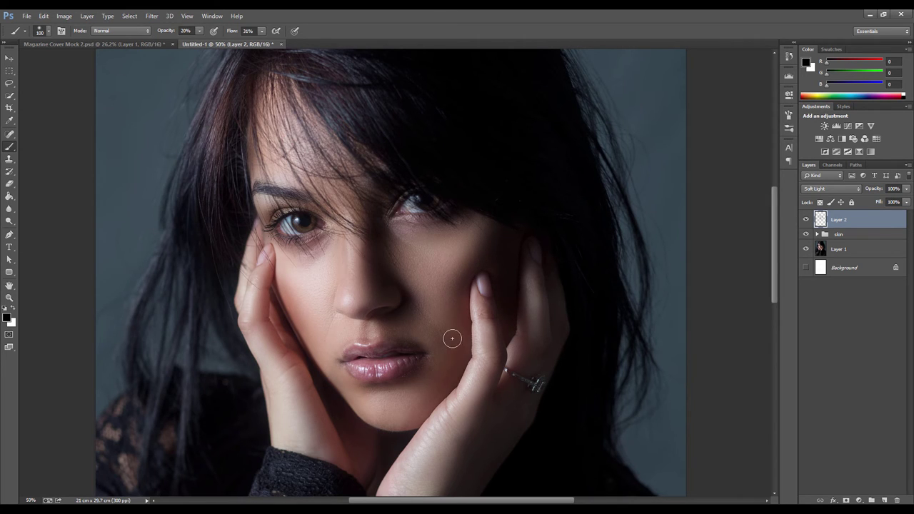
Step: Compare the face with and without the Soft Light dodge and burn layer
click(806, 220)
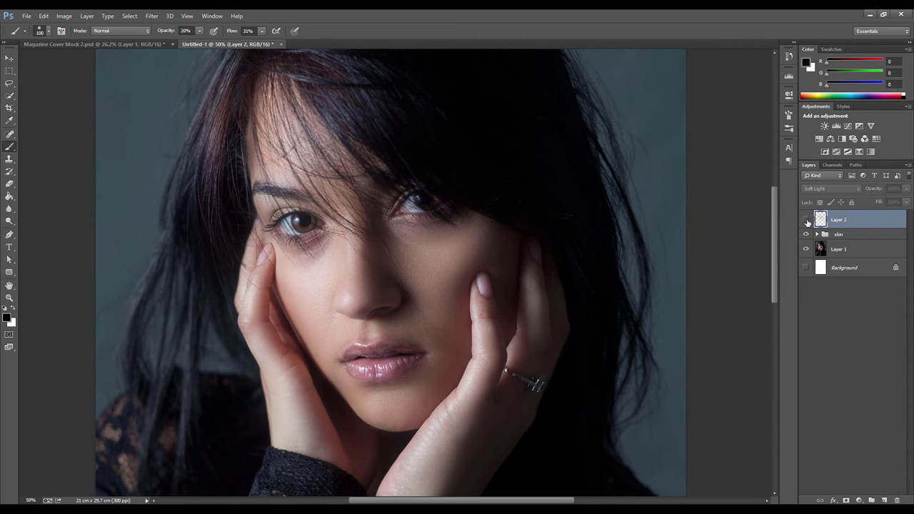
click(807, 221)
click(807, 220)
click(807, 220)
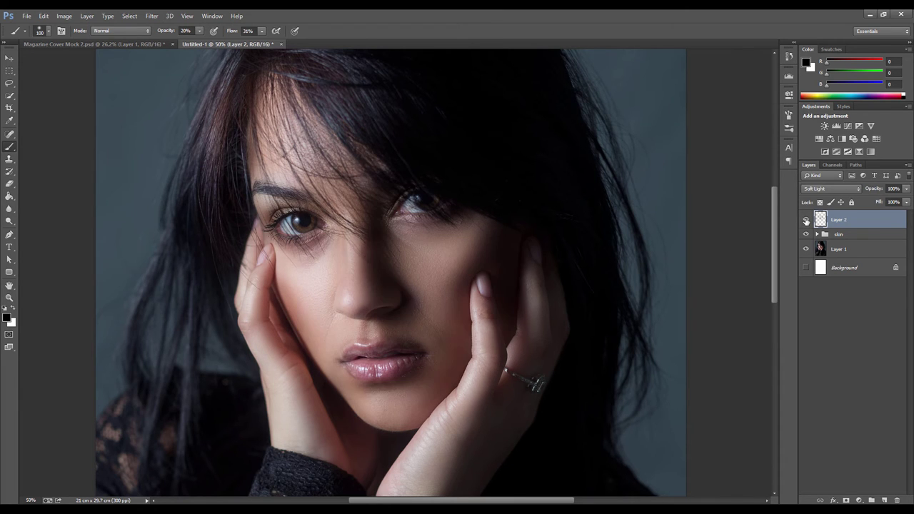
click(806, 221)
click(806, 220)
Step: Brighten the shaded cheek, nose and forehead with white at 20% opacity, using brush sizes between 175 and 90 px
key(x)
key(bracketright)
key(bracketright)
key(bracketright)
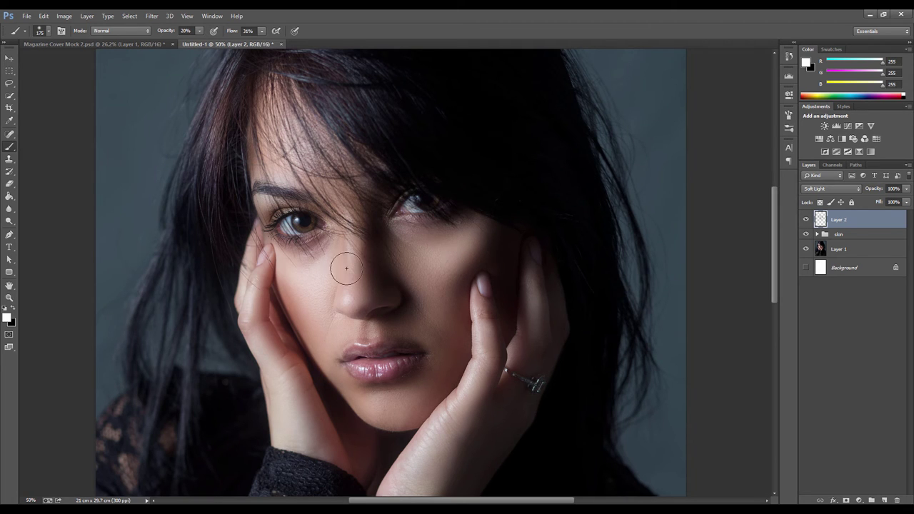
key(bracketleft)
key(bracketleft)
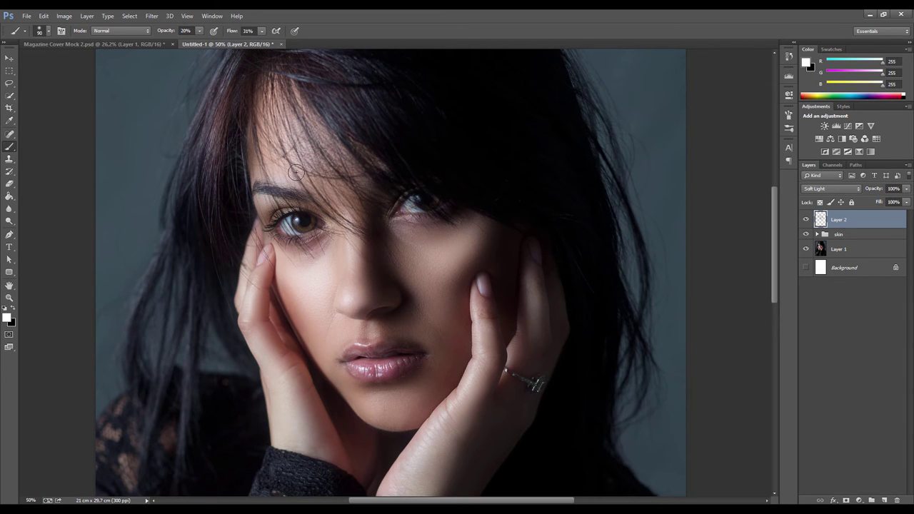
key(bracketleft)
key(bracketleft)
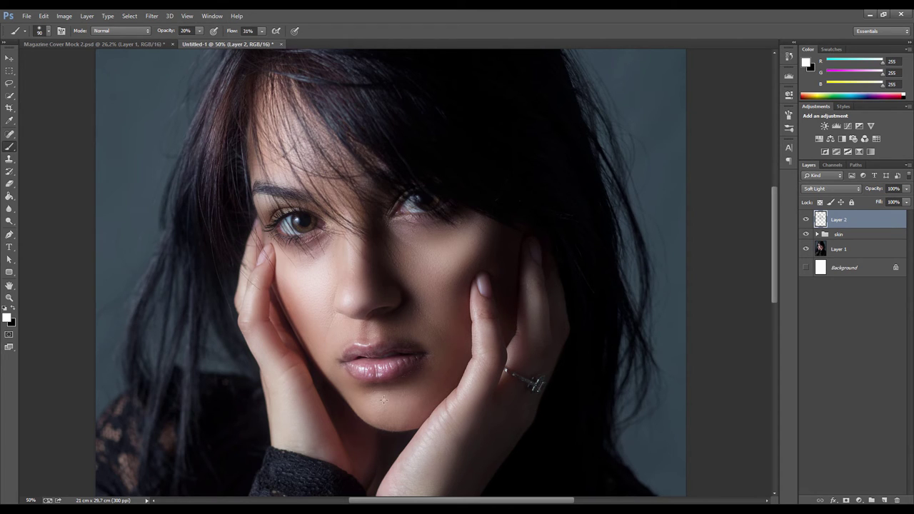
Step: Brighten the chin and the lit cheek under the eye with white, enlarging the brush to 150 px
key(bracketright)
key(bracketright)
key(bracketright)
key(bracketright)
key(bracketleft)
key(bracketleft)
key(bracketright)
key(bracketright)
key(bracketright)
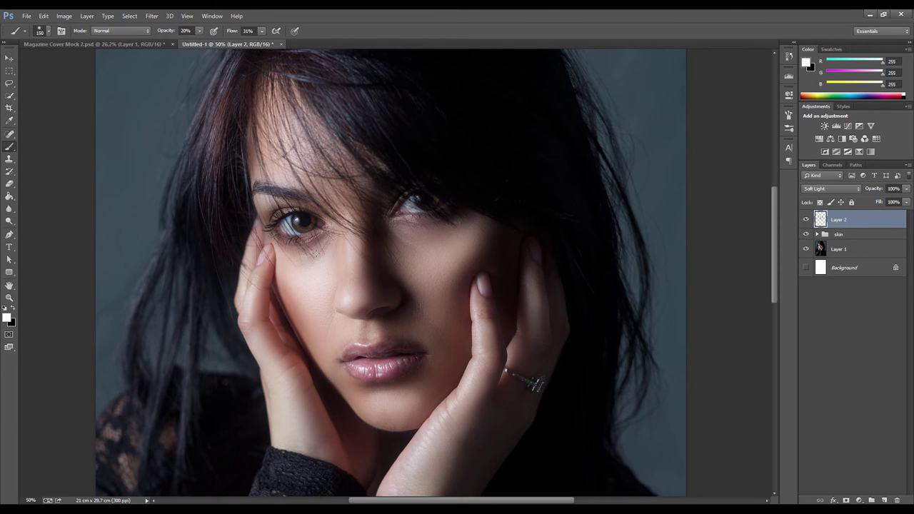
Step: Paint white highlights on the supporting hand and the lit cheek, varying the brush size from about 90 px
key(bracketleft)
key(bracketleft)
key(bracketleft)
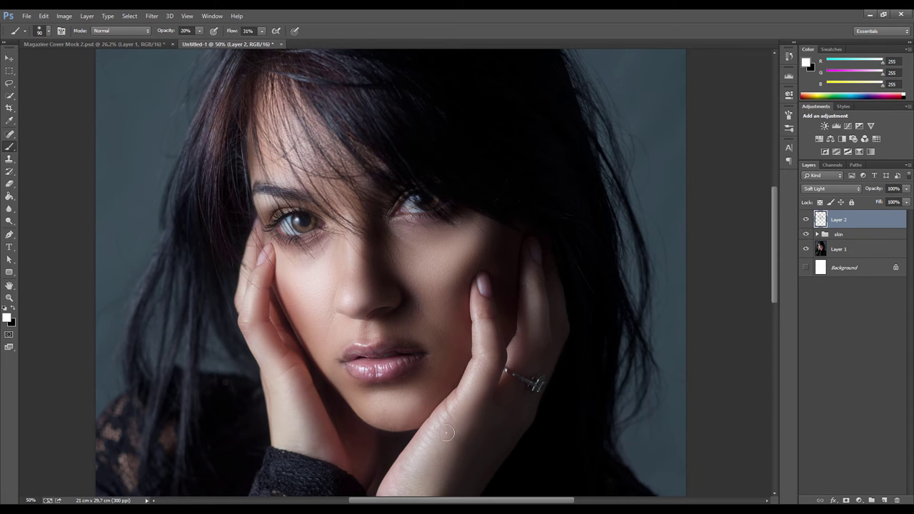
key(bracketright)
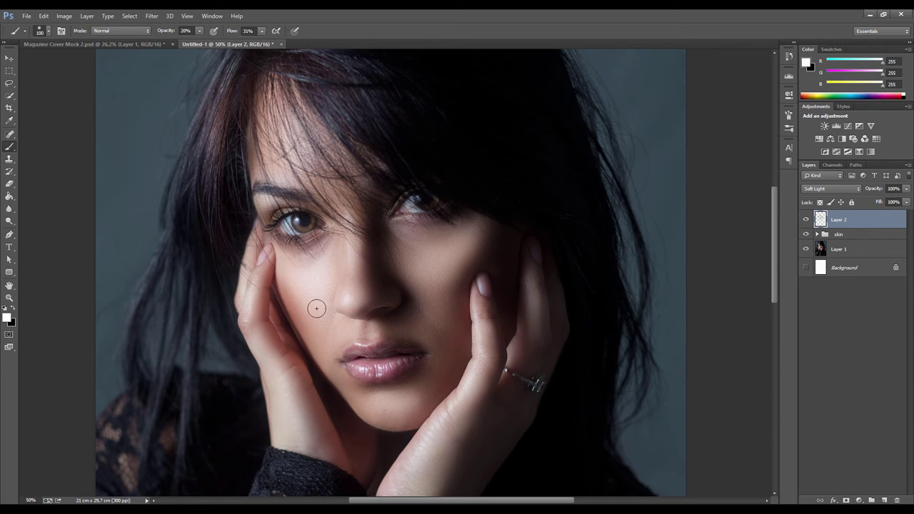
key(bracketright)
key(bracketright)
key(bracketright)
key(bracketleft)
key(bracketleft)
key(bracketleft)
key(bracketleft)
Step: Examine the whole portrait with the dodge and burn layer hidden and shown
scroll(586, 285, down, 2)
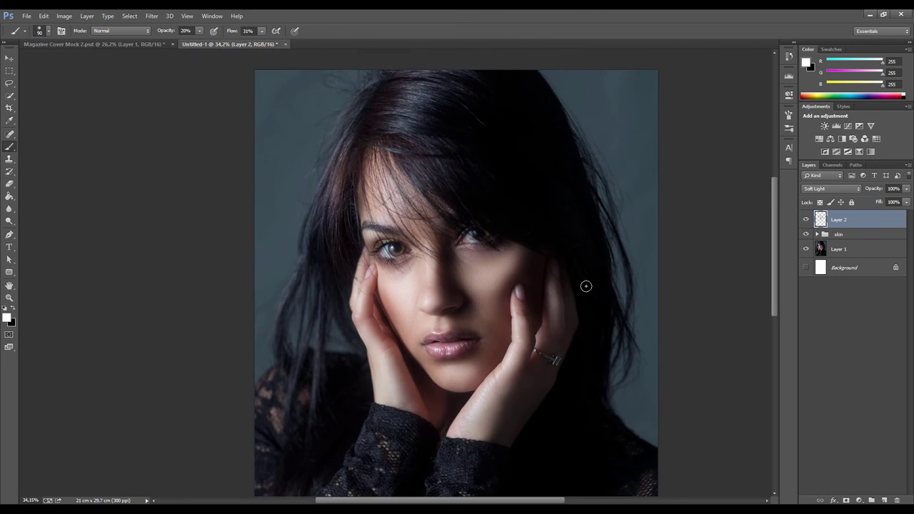
scroll(586, 286, up, 1)
click(805, 219)
click(806, 219)
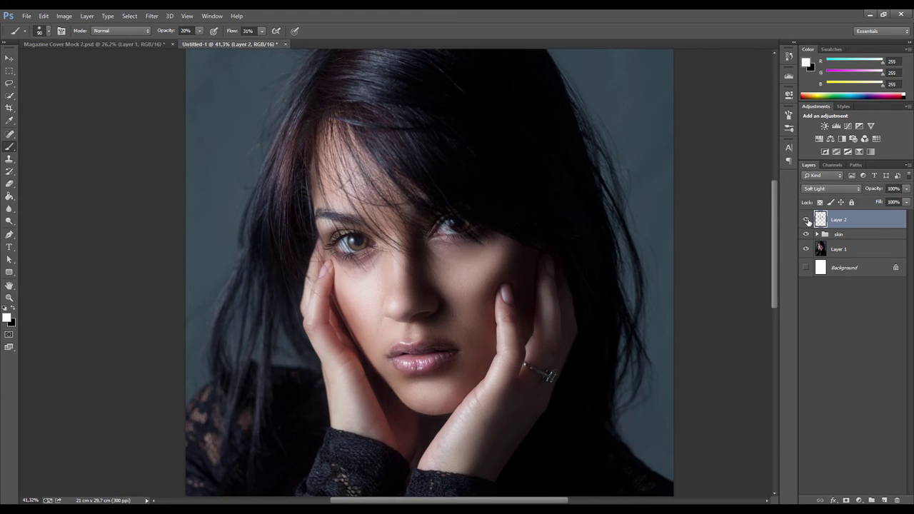
click(806, 219)
click(806, 220)
scroll(555, 273, down, 2)
scroll(534, 269, up, 1)
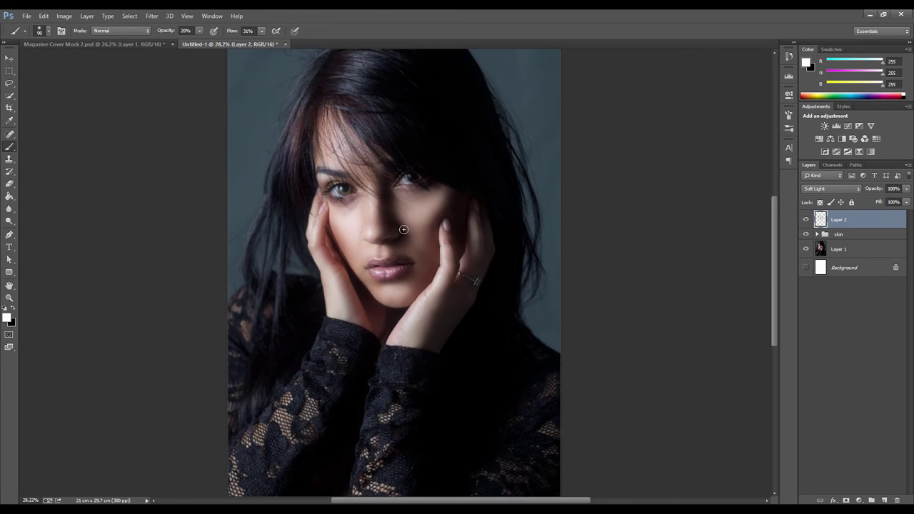
Step: Reduce the dodge and burn layer's opacity to 35% and check its effect by switching the layer off and on
click(904, 189)
click(878, 201)
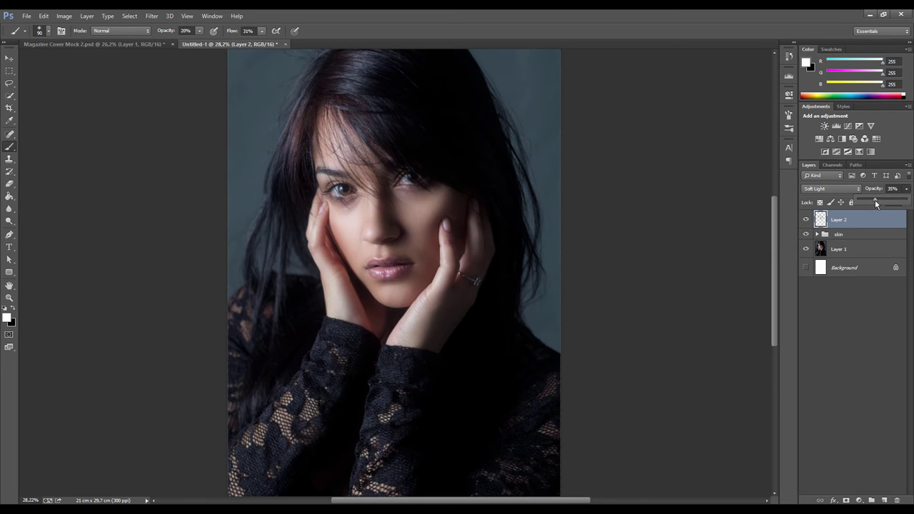
click(806, 220)
click(807, 219)
click(807, 220)
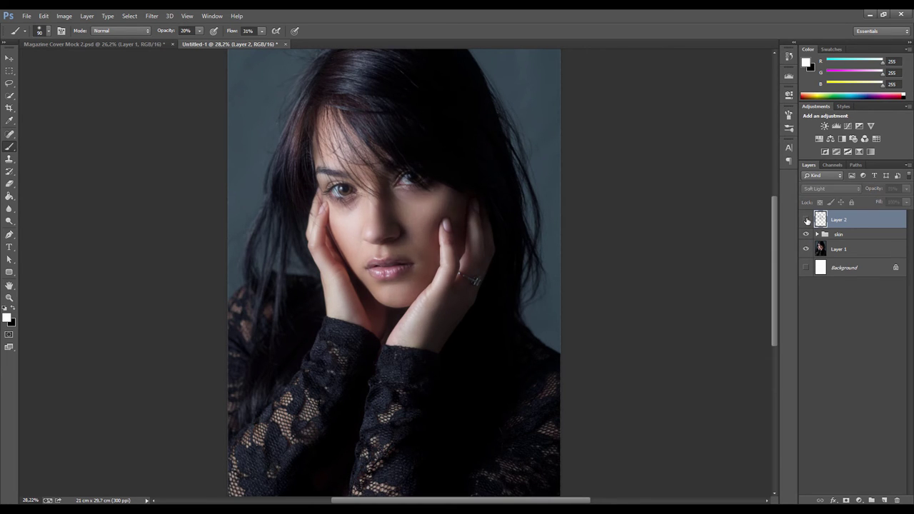
click(807, 219)
scroll(500, 286, down, 3)
scroll(411, 271, up, 4)
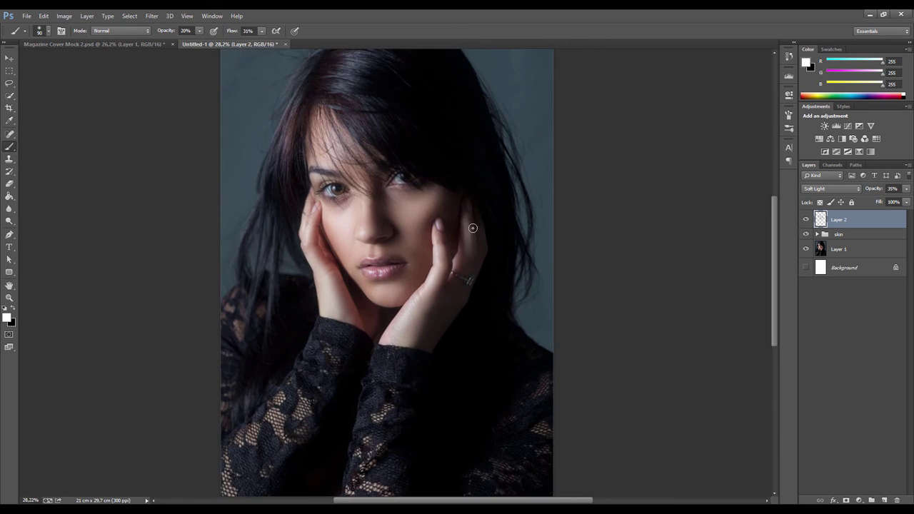
scroll(432, 271, down, 2)
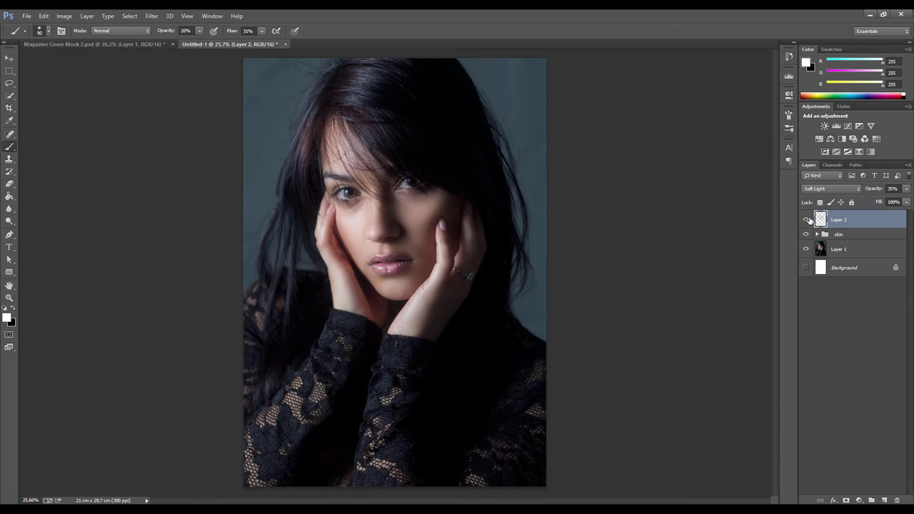
Step: Compare the original photo alone with the full retouch and inspect the face up close
alt+click(805, 249)
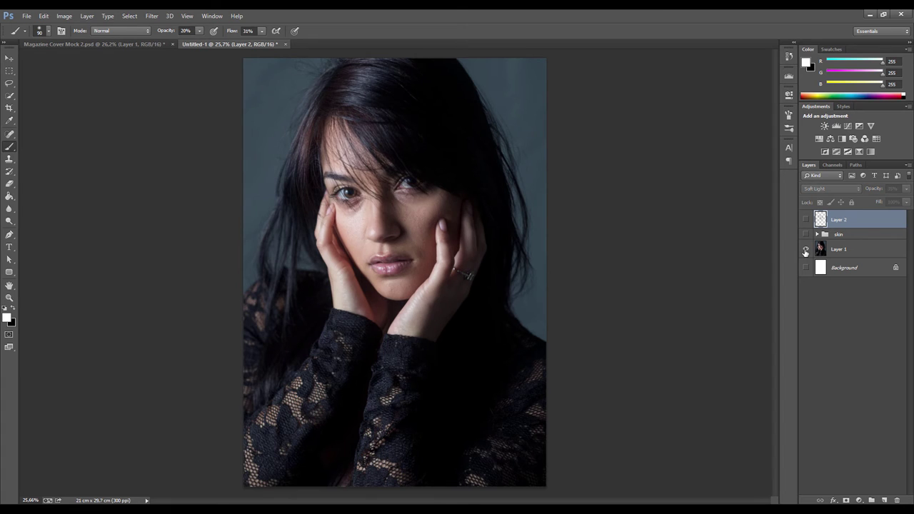
alt+click(805, 249)
alt+click(806, 249)
alt+click(805, 249)
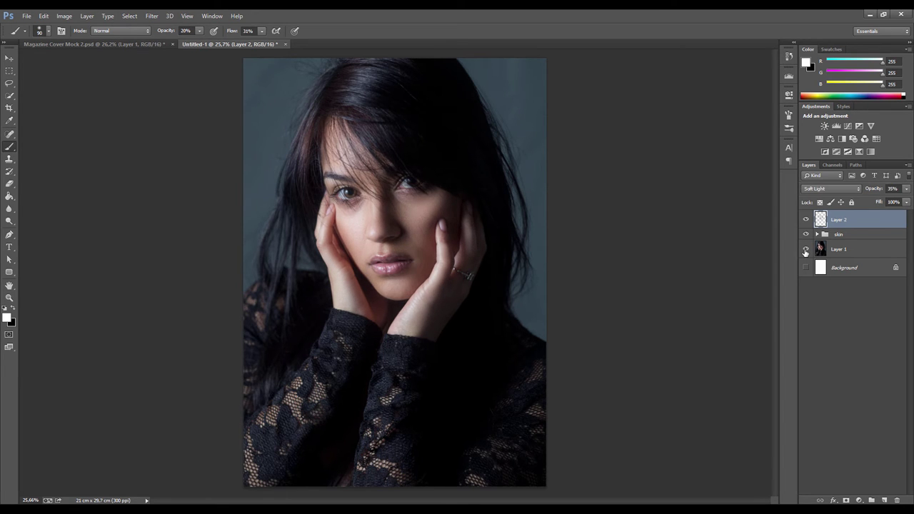
alt+click(805, 249)
alt+click(805, 249)
scroll(477, 208, up, 5)
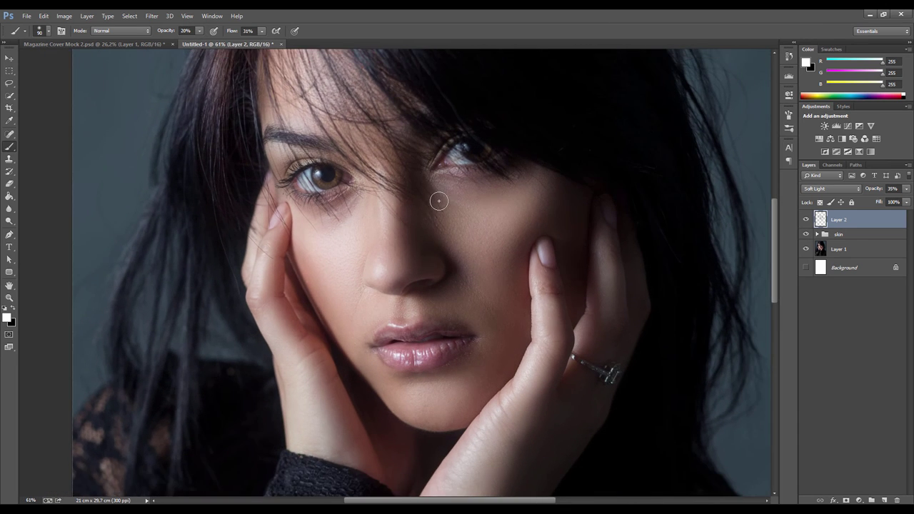
scroll(439, 201, down, 1)
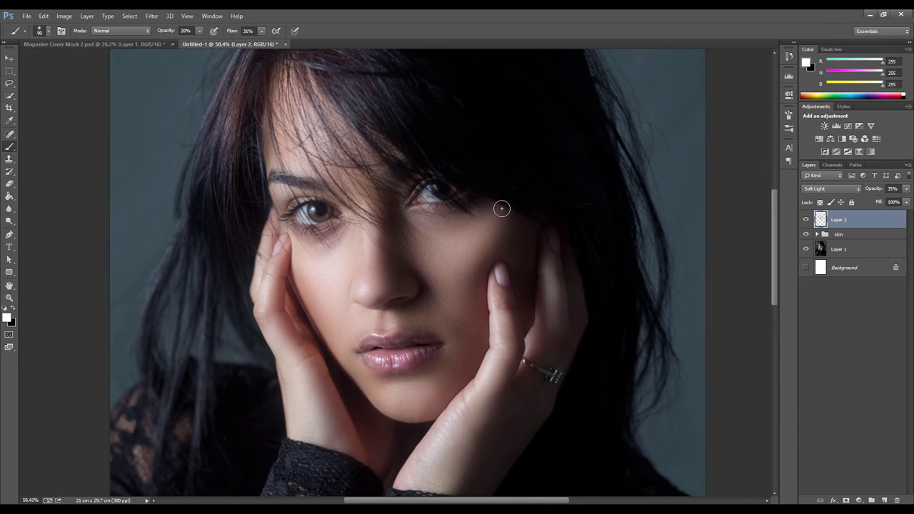
drag(500, 208, 449, 196)
scroll(449, 195, down, 4)
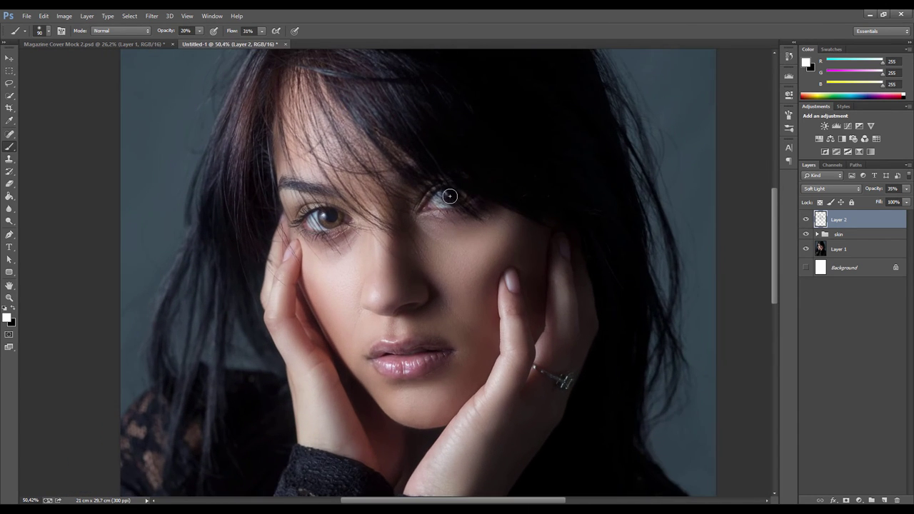
scroll(439, 209, up, 5)
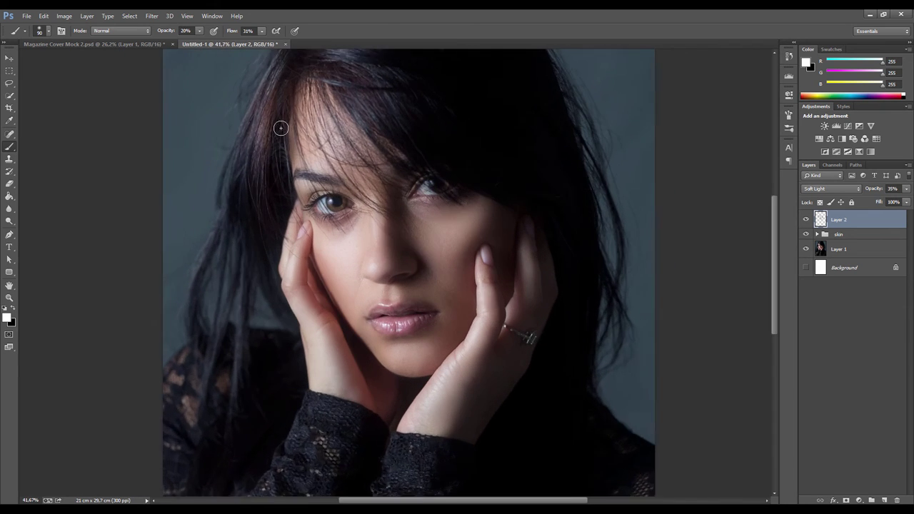
scroll(433, 194, down, 3)
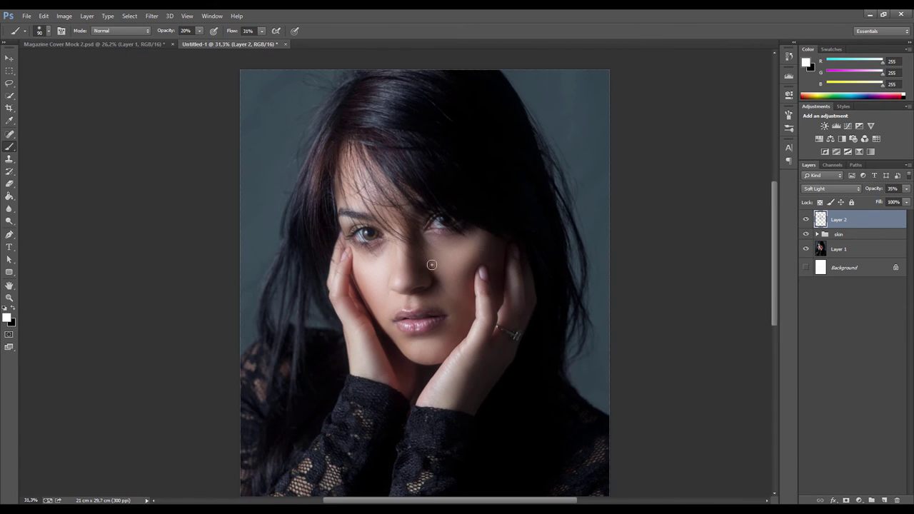
Step: Add a Curves adjustment layer and shape an S-curve by darkening the shaded cheek and brightening the lit cheek directly on the image
click(847, 126)
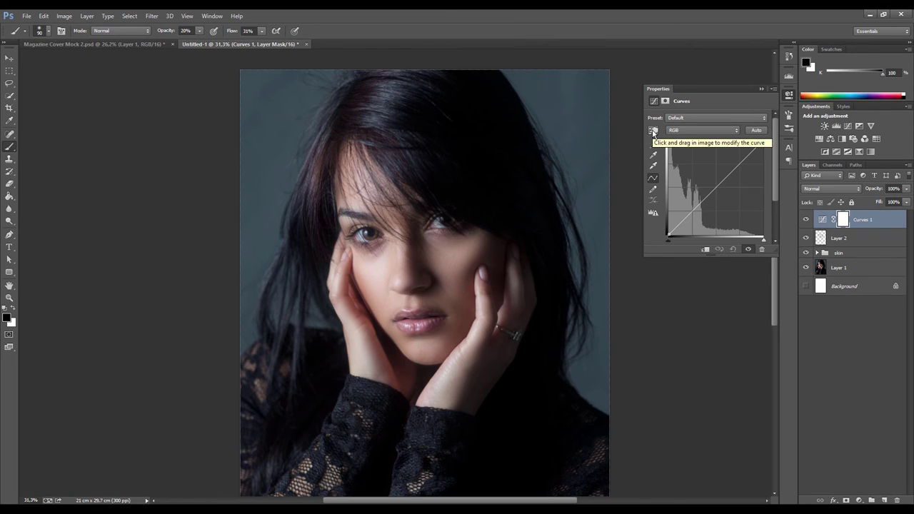
click(653, 131)
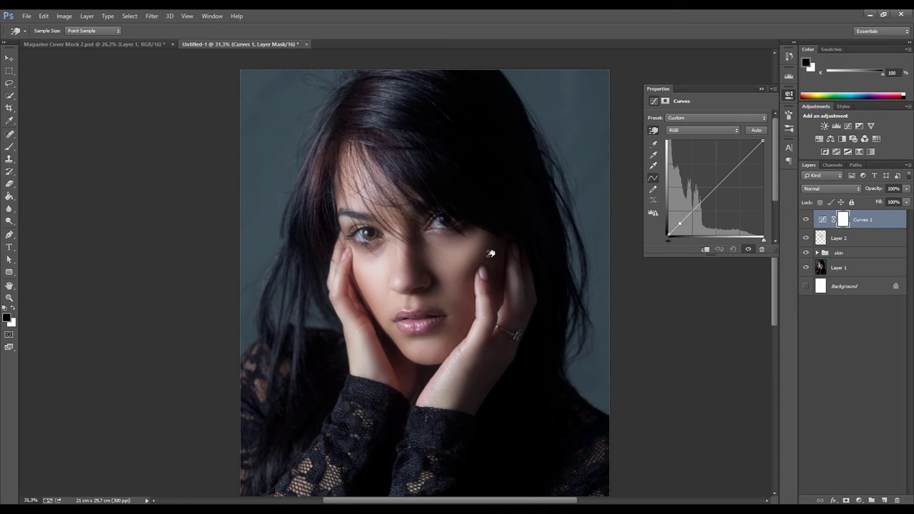
drag(491, 253, 492, 257)
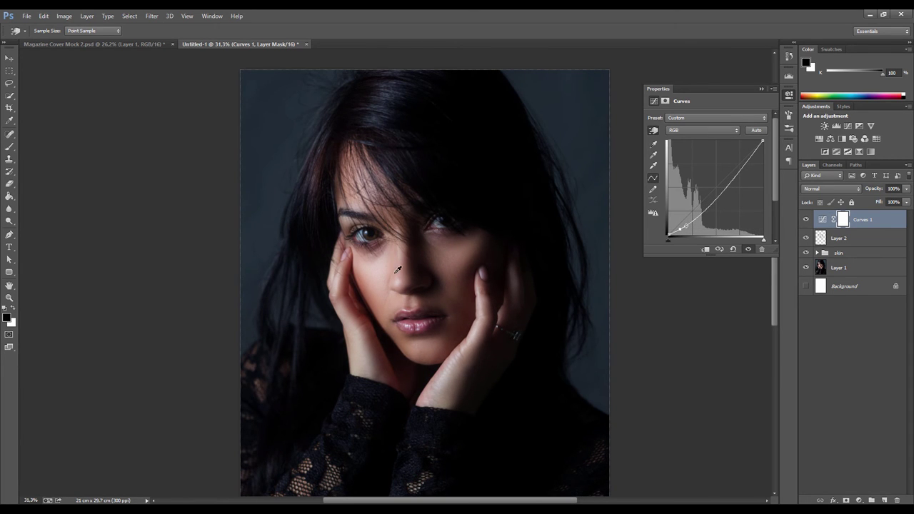
drag(379, 268, 377, 252)
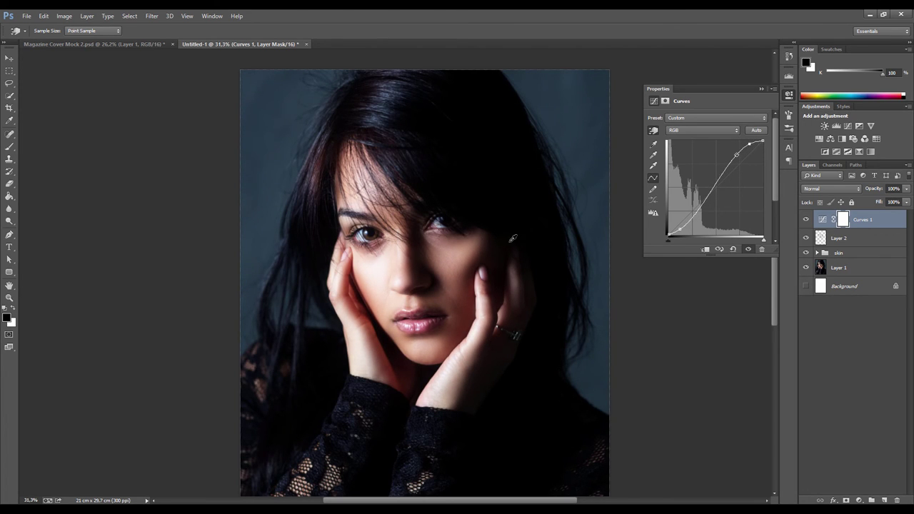
Step: Invert the Curves layer's mask to black so the contrast adjustment is hidden across the whole portrait
click(789, 96)
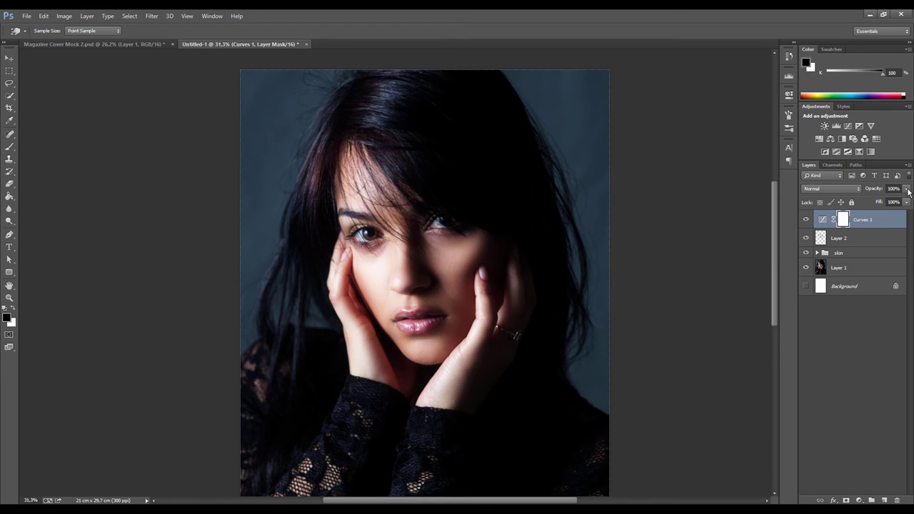
key(b)
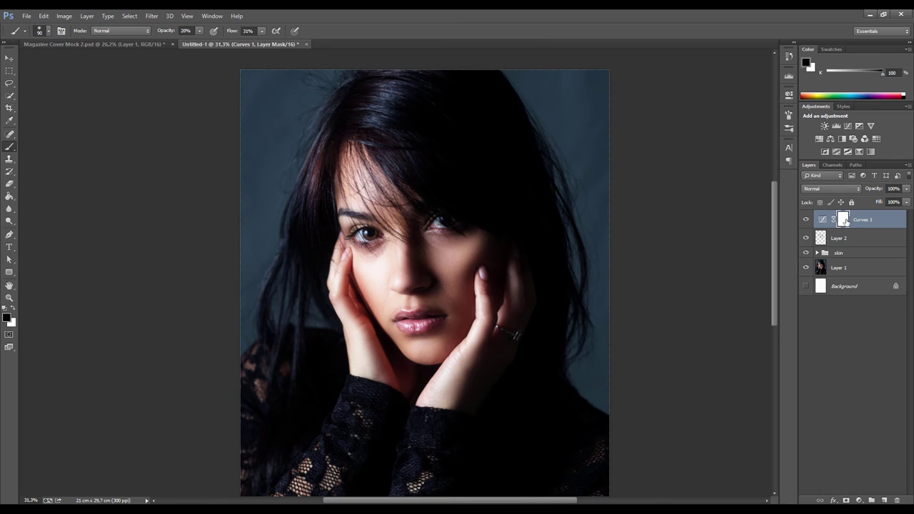
click(843, 220)
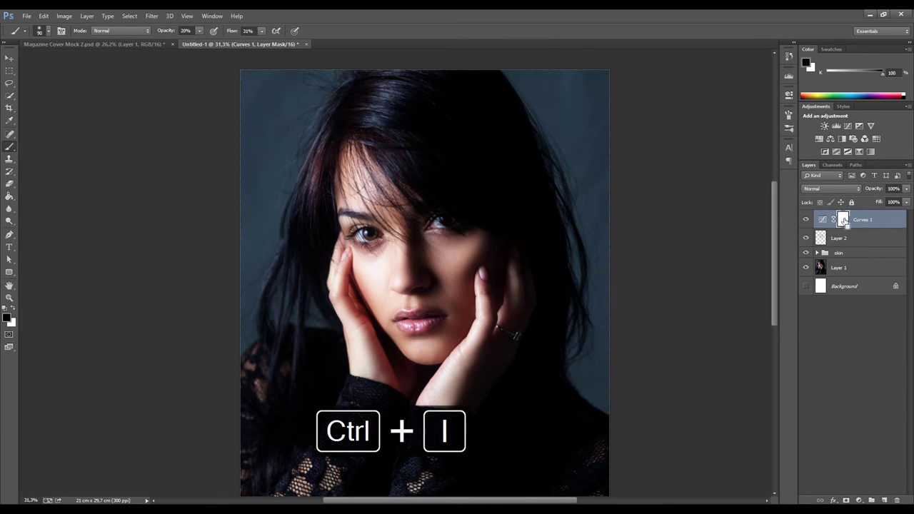
key(ctrl+i)
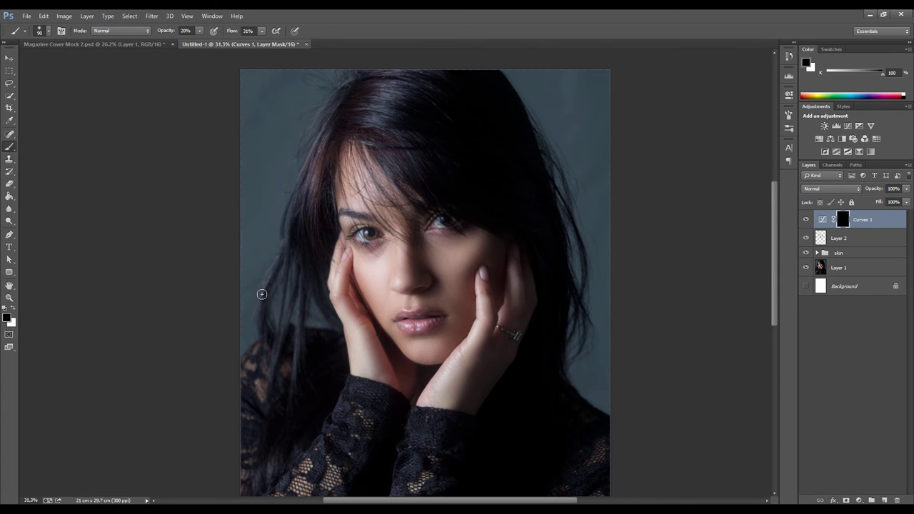
Step: Paint white over the face on the Curves mask with a 600 px brush at 10% opacity to bring in the contrast
key(x)
key(bracketright)
key(bracketright)
key(bracketright)
key(bracketright)
key(bracketright)
key(bracketright)
key(bracketright)
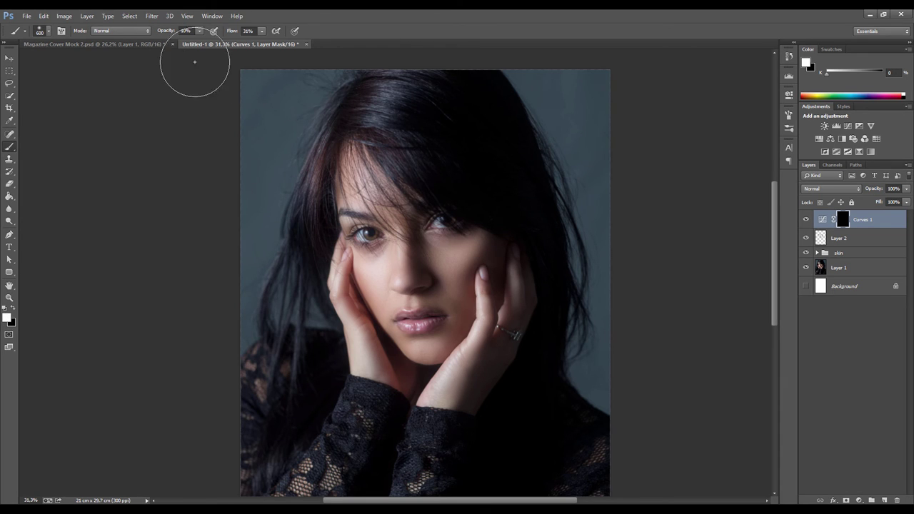
key(4)
key(1)
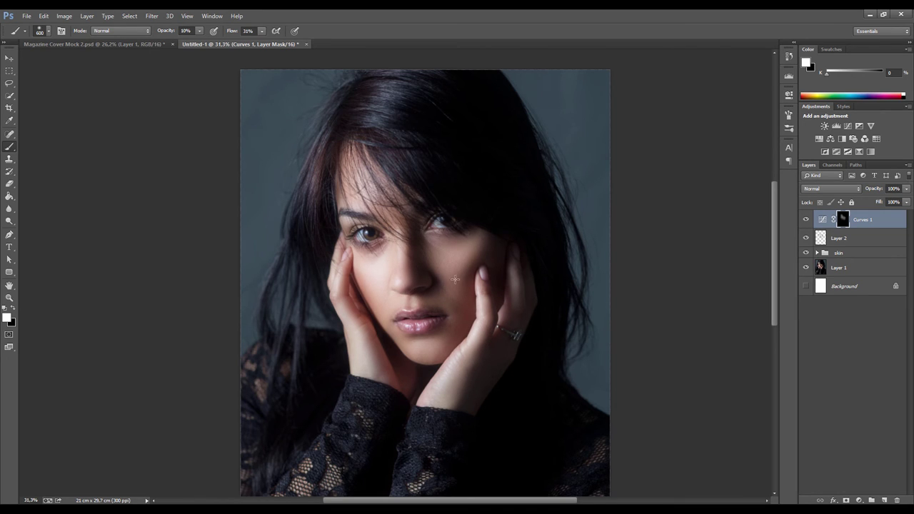
Step: Compare the portrait with the Curves layer hidden and shown, and inspect the face up close
scroll(404, 324, down, 2)
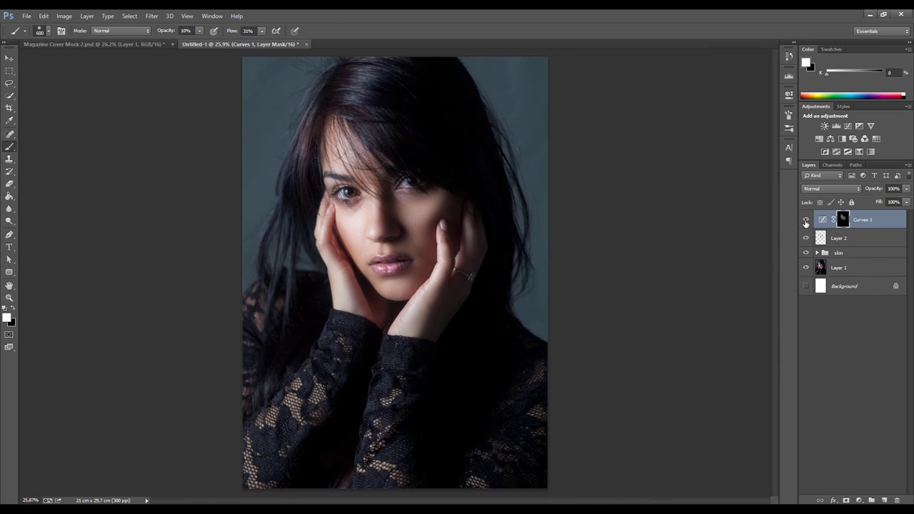
click(805, 222)
click(805, 222)
click(805, 222)
click(805, 221)
click(805, 221)
click(805, 221)
click(805, 221)
click(805, 221)
scroll(506, 281, down, 3)
scroll(420, 213, up, 4)
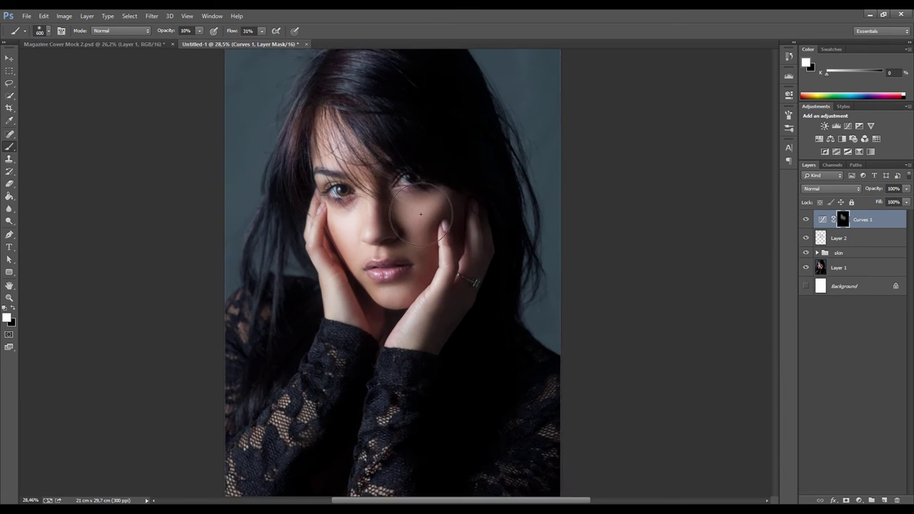
scroll(421, 214, up, 4)
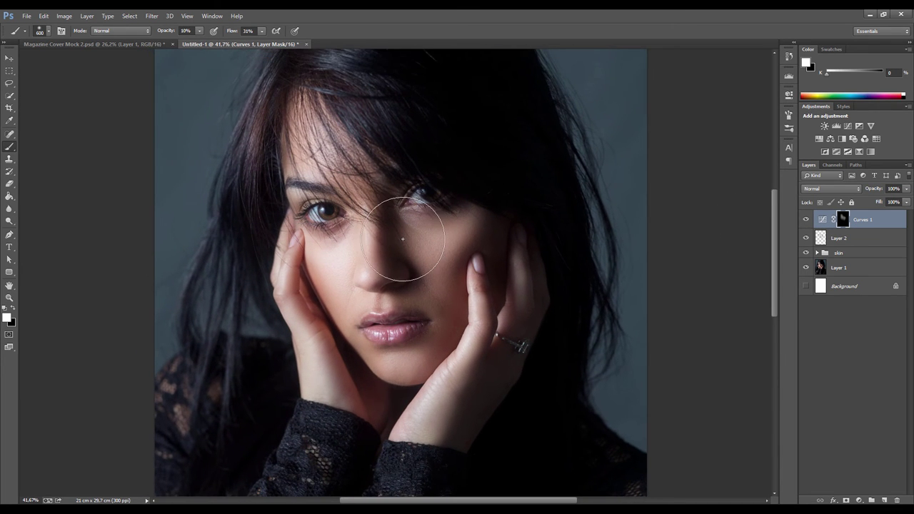
scroll(403, 239, down, 2)
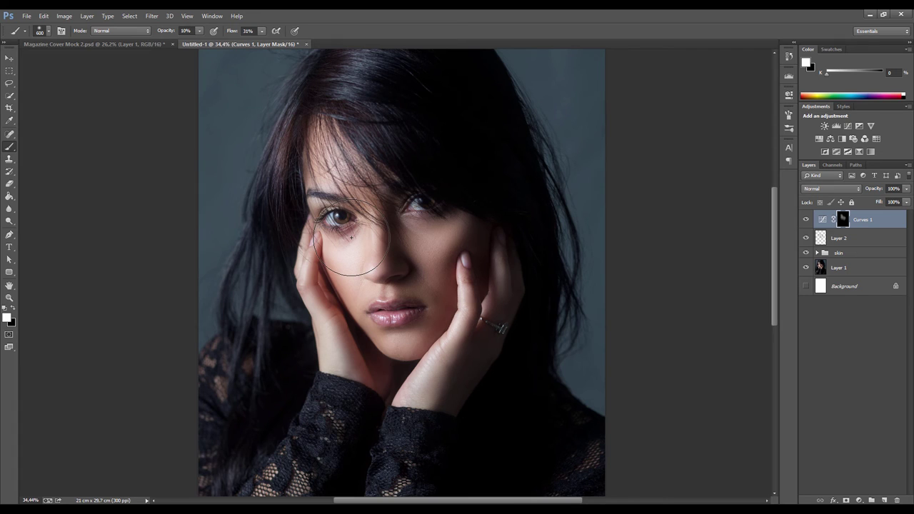
Step: Reduce the brush size to 150 px and create a new empty layer above the Curves adjustment
key(bracketleft)
key(bracketleft)
key(bracketleft)
key(bracketleft)
key(bracketleft)
key(bracketleft)
key(bracketleft)
click(883, 500)
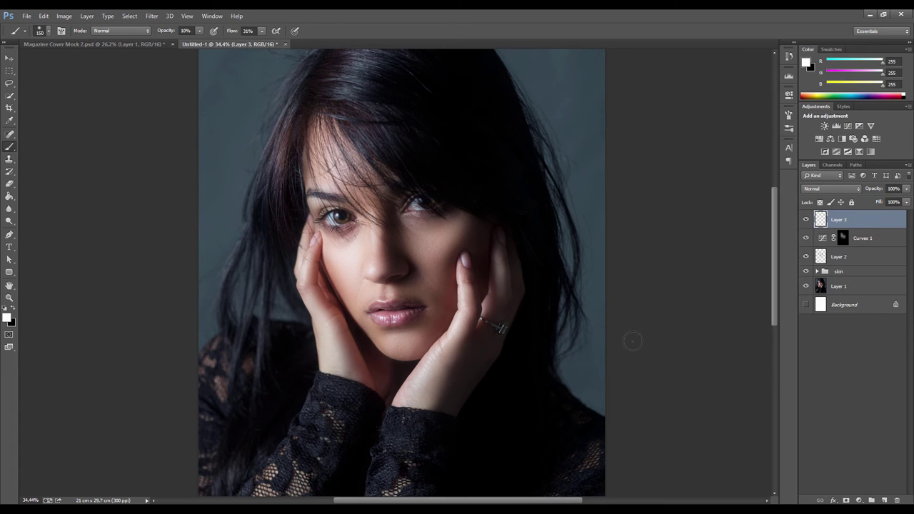
Step: Sample nearby skin tones and paint over the shadows under both eyes with a 100 px brush at 10% opacity
scroll(369, 237, up, 3)
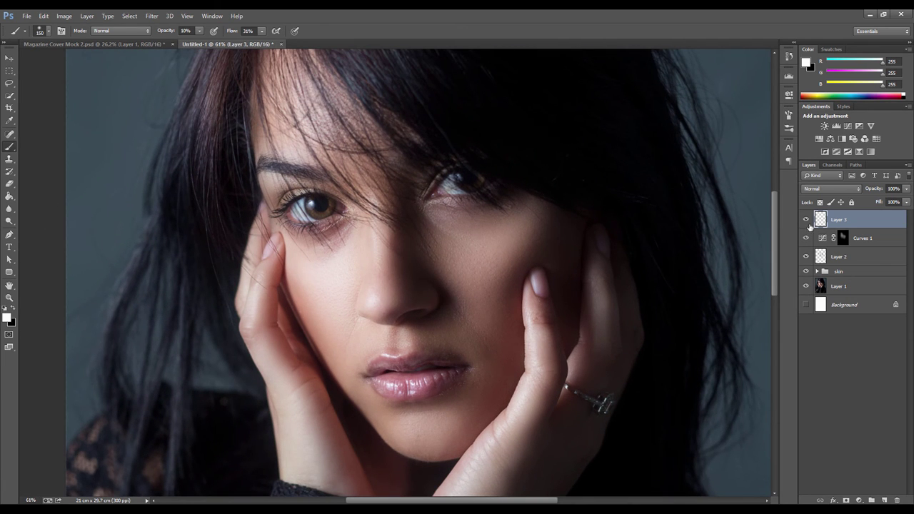
alt+click(359, 252)
key(bracketleft)
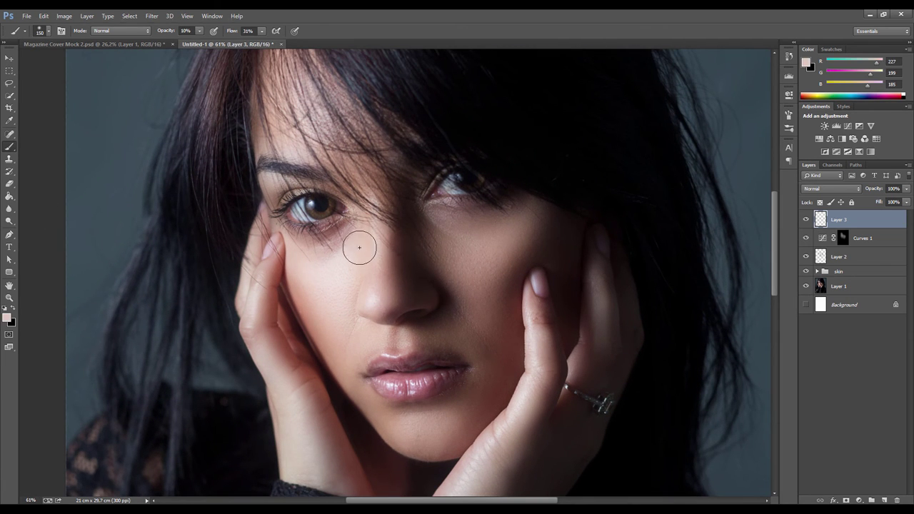
key(bracketleft)
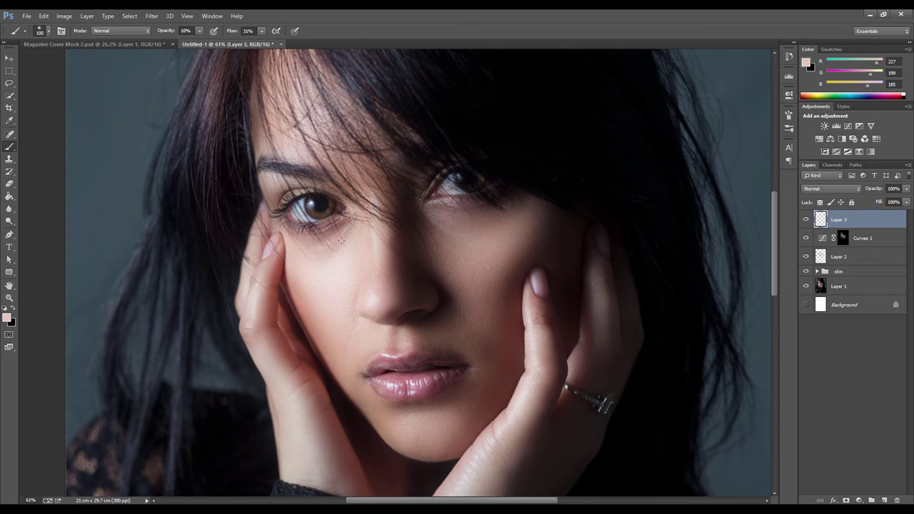
alt+click(445, 224)
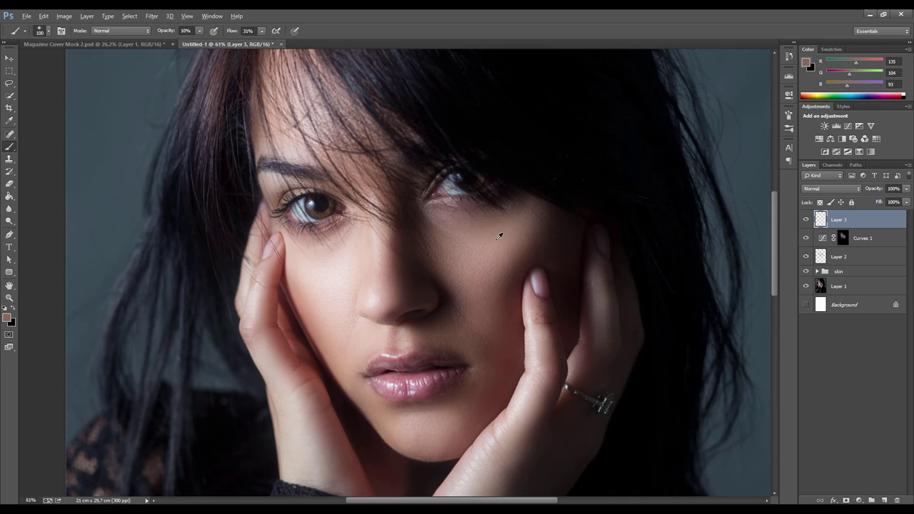
alt+click(499, 236)
alt+click(325, 240)
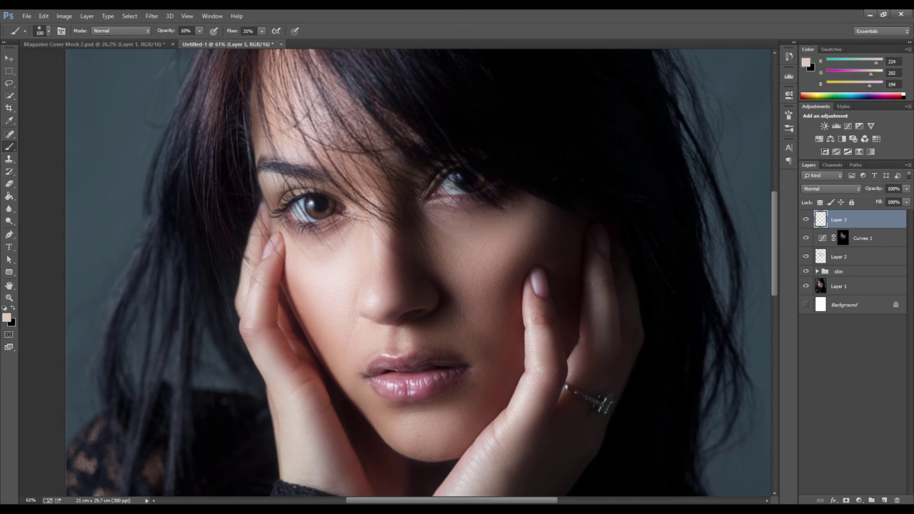
Step: Reduce the under-eye paint layer's opacity to 73% and check its effect by switching the layer off and on
scroll(492, 289, down, 3)
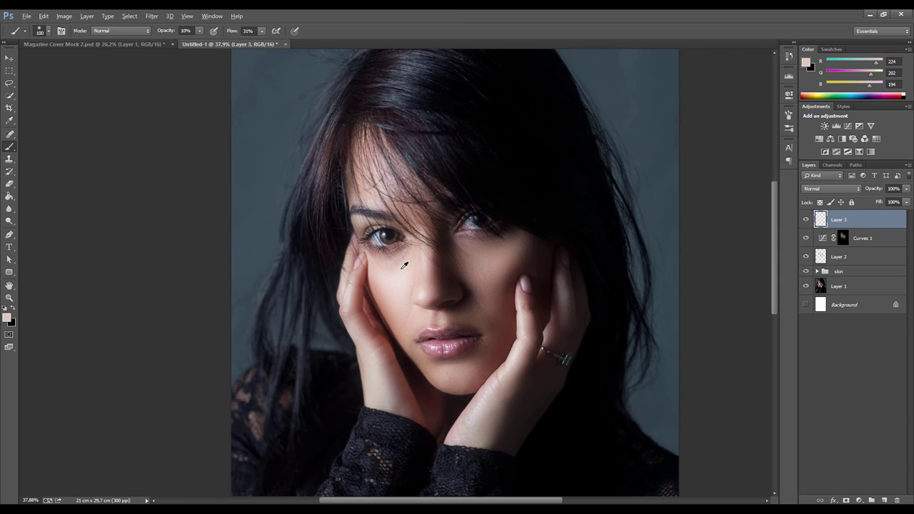
scroll(518, 197, down, 2)
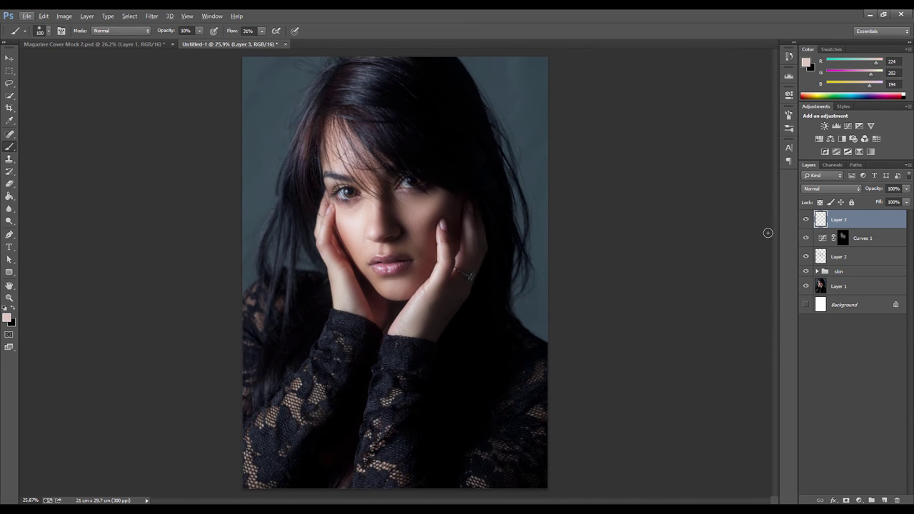
click(907, 189)
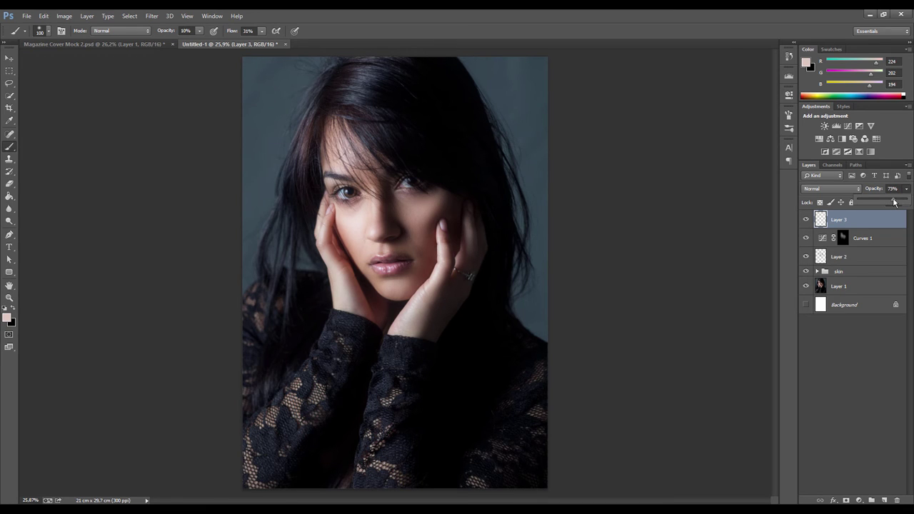
scroll(557, 274, down, 1)
click(813, 225)
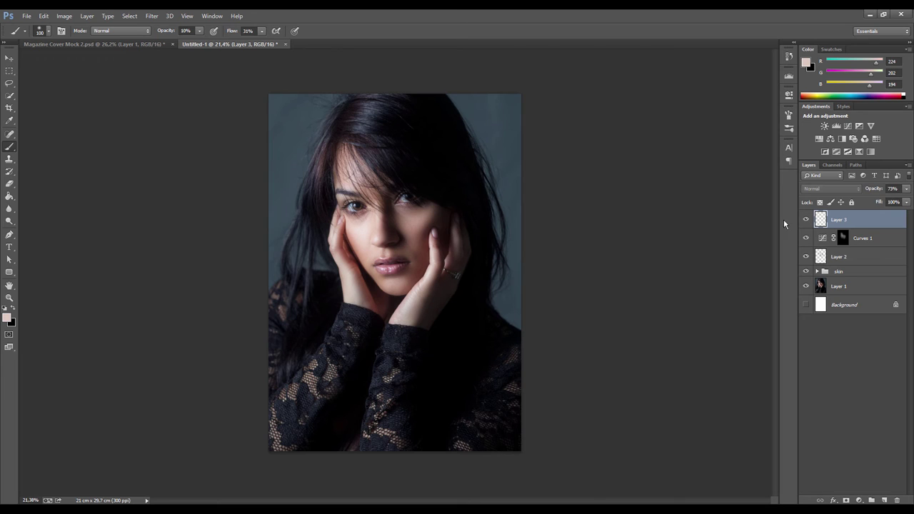
Step: Examine the retouched face and skin tones both up close and across the whole portrait
scroll(494, 260, up, 1)
scroll(494, 260, up, 1)
scroll(427, 278, down, 1)
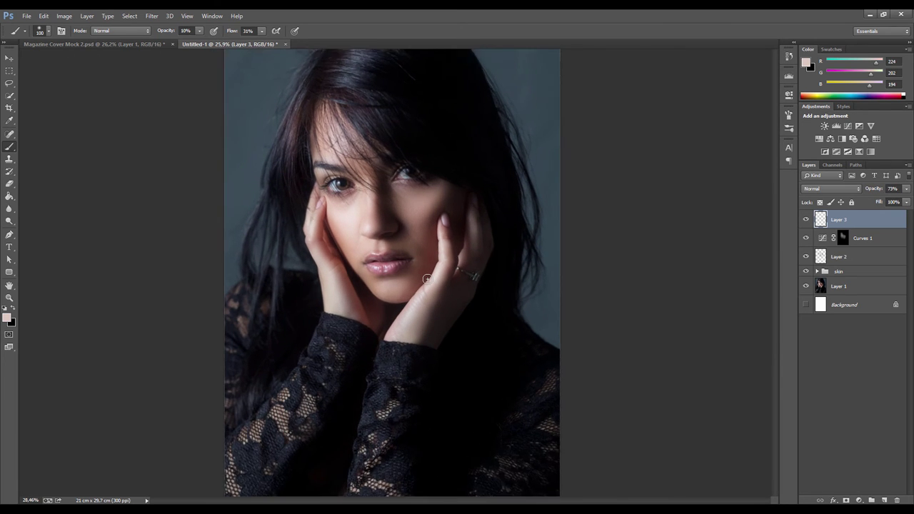
scroll(428, 151, up, 1)
scroll(428, 164, down, 1)
scroll(406, 246, up, 1)
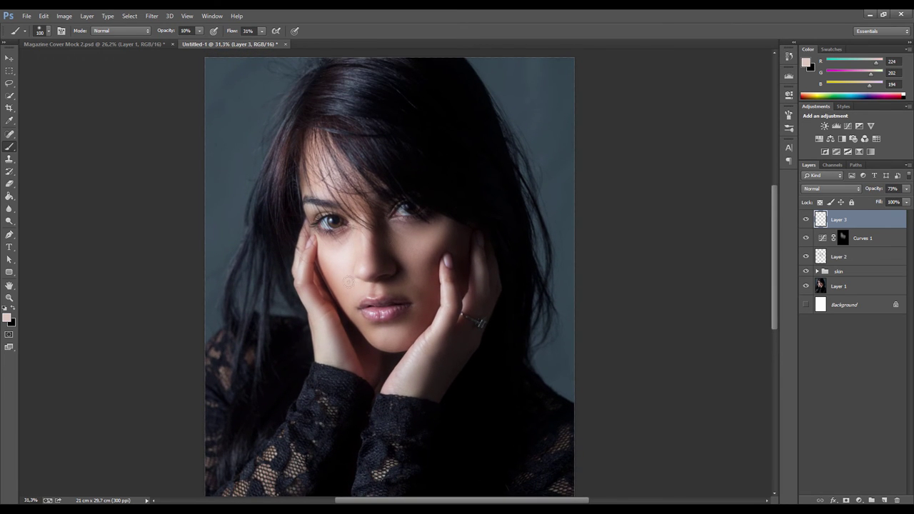
scroll(426, 278, down, 1)
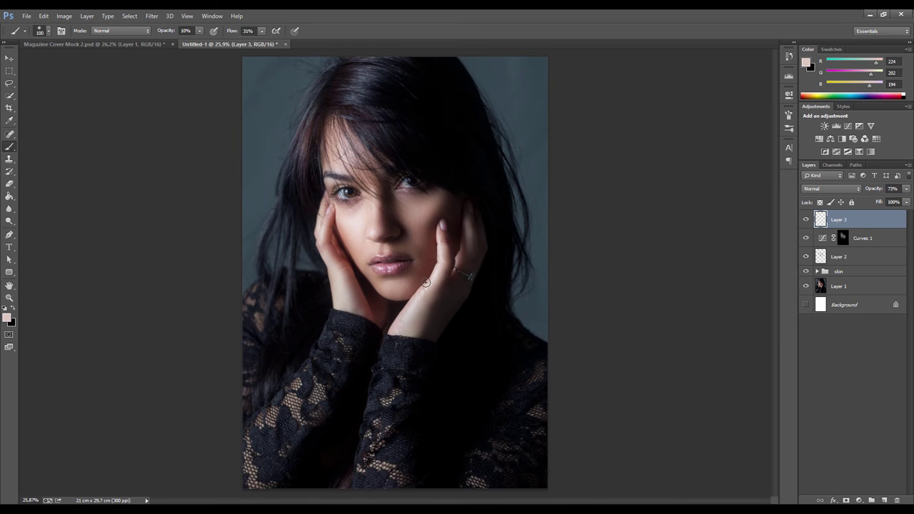
scroll(426, 282, down, 1)
scroll(407, 221, up, 3)
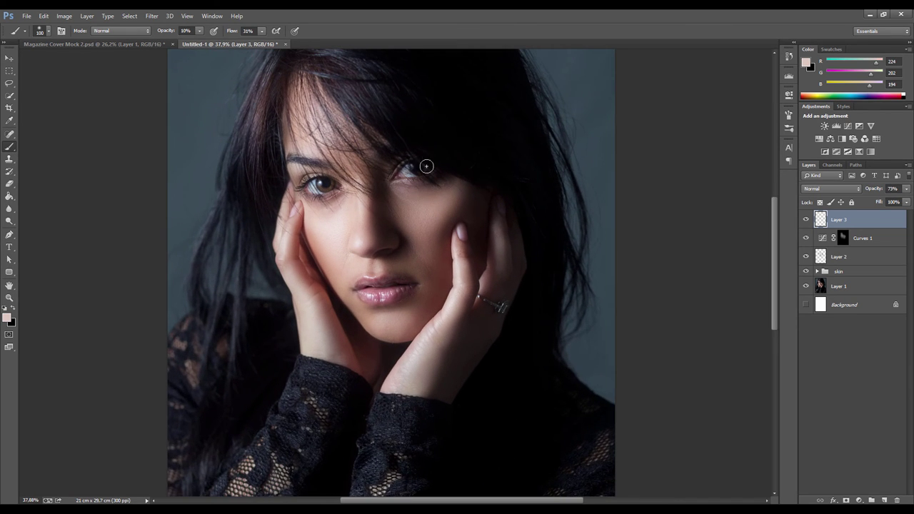
scroll(428, 171, up, 1)
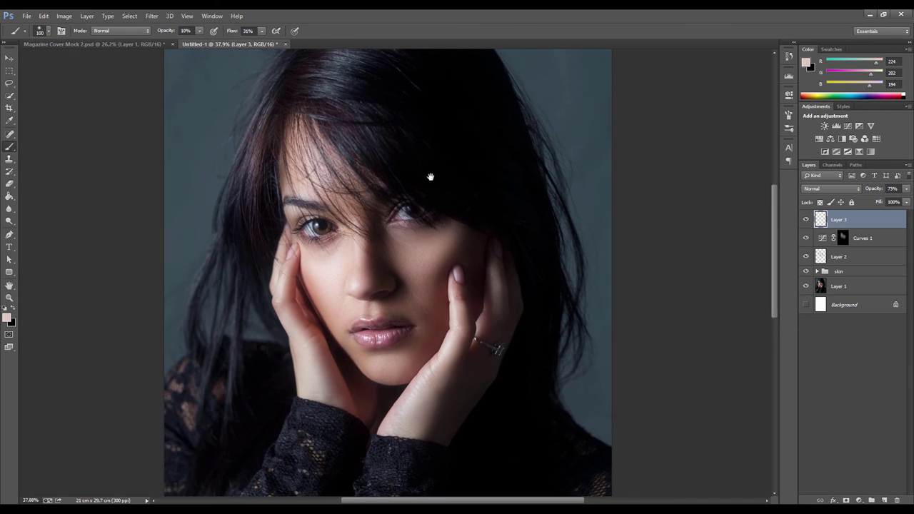
Step: Add a Hue/Saturation adjustment layer, target the Reds and narrow their colour range on the yellow side
click(820, 139)
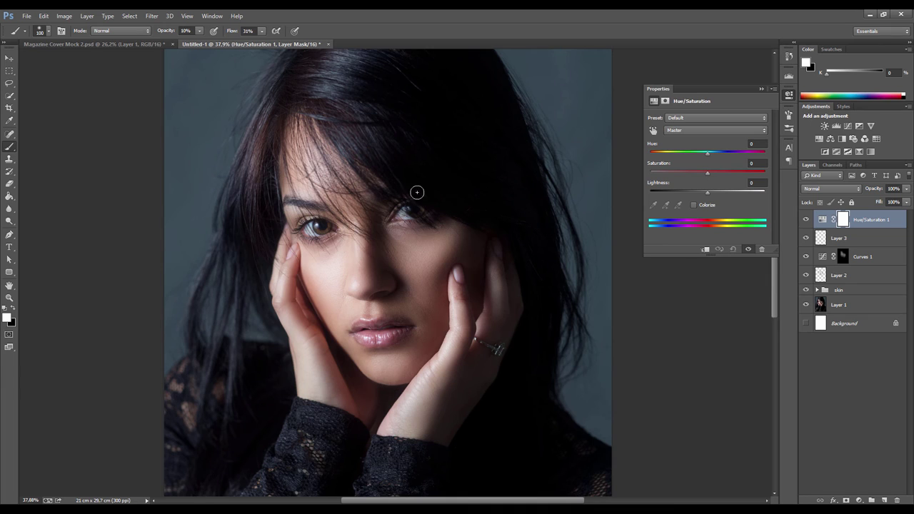
click(691, 130)
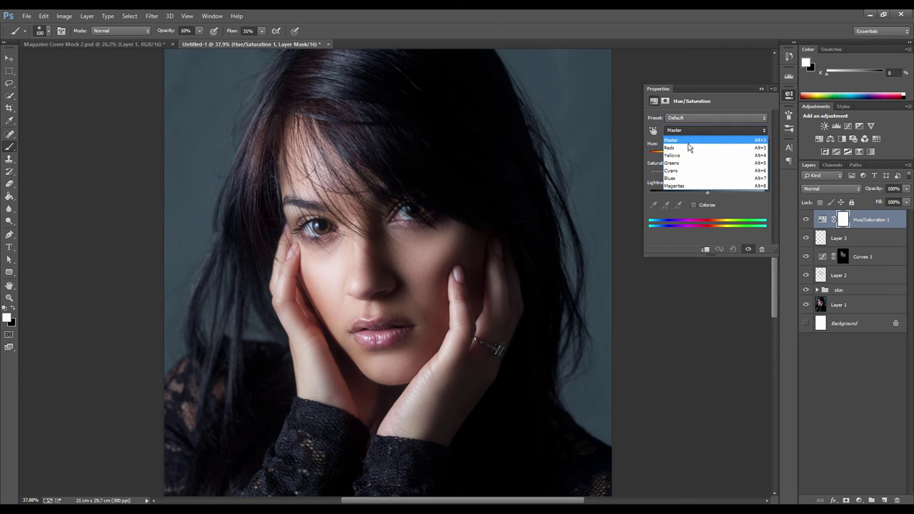
click(687, 148)
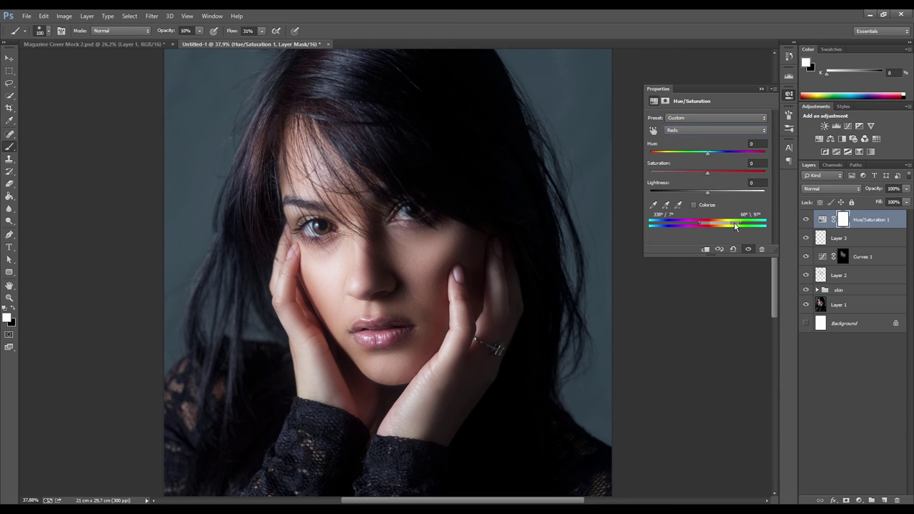
mouse_move(731, 226)
mouse_down()
mouse_move(743, 226)
mouse_move(717, 226)
mouse_up()
Step: Adjust the saturation and hue of the targeted reds to even out the skin colour
drag(698, 174, 769, 171)
drag(692, 175, 707, 176)
mouse_move(709, 158)
mouse_down()
mouse_move(700, 158)
mouse_move(719, 159)
mouse_move(709, 159)
mouse_up()
double_click(753, 144)
click(789, 95)
Step: Reduce the Hue/Saturation layer's opacity to 80% and check its effect by switching the layer off and on
scroll(489, 255, down, 2)
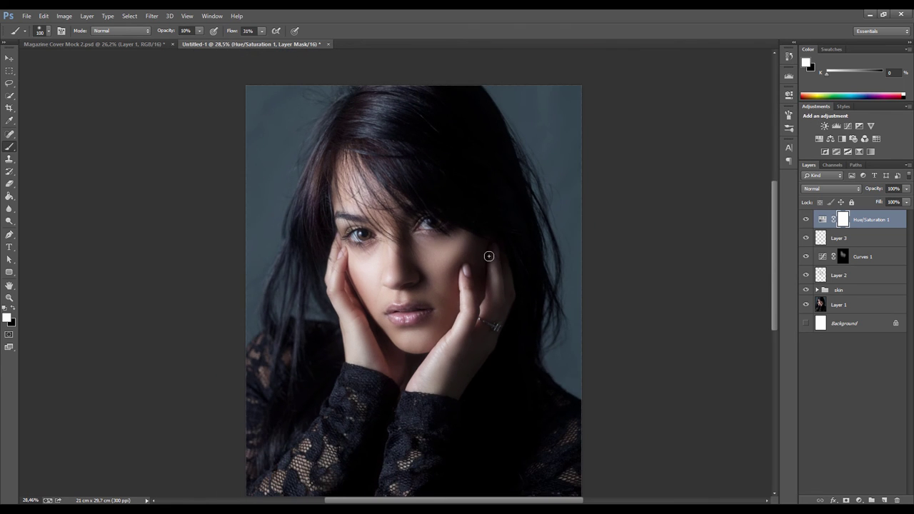
scroll(488, 255, down, 2)
click(904, 189)
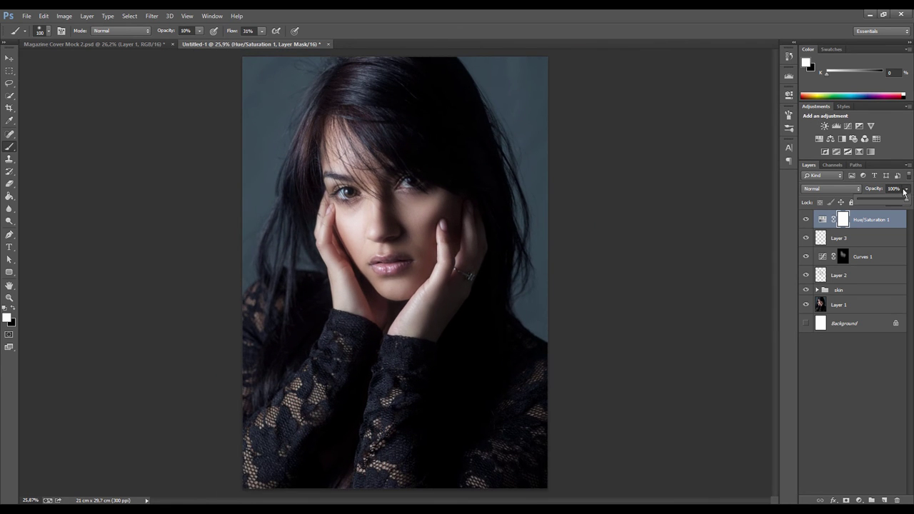
mouse_move(896, 203)
mouse_down()
mouse_move(868, 197)
mouse_move(905, 198)
mouse_move(891, 200)
mouse_up()
click(812, 223)
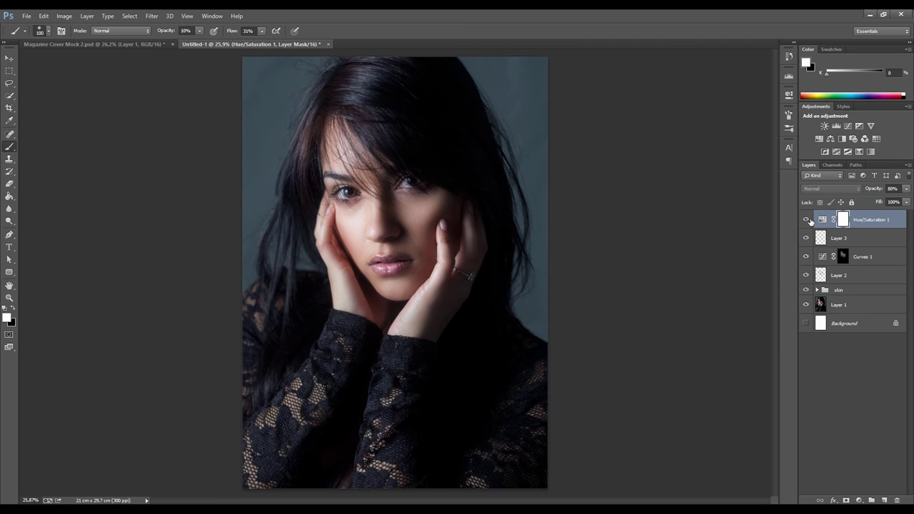
Step: Inspect the face up close and compare the original photo alone with all retouching layers shown
scroll(403, 221, up, 3)
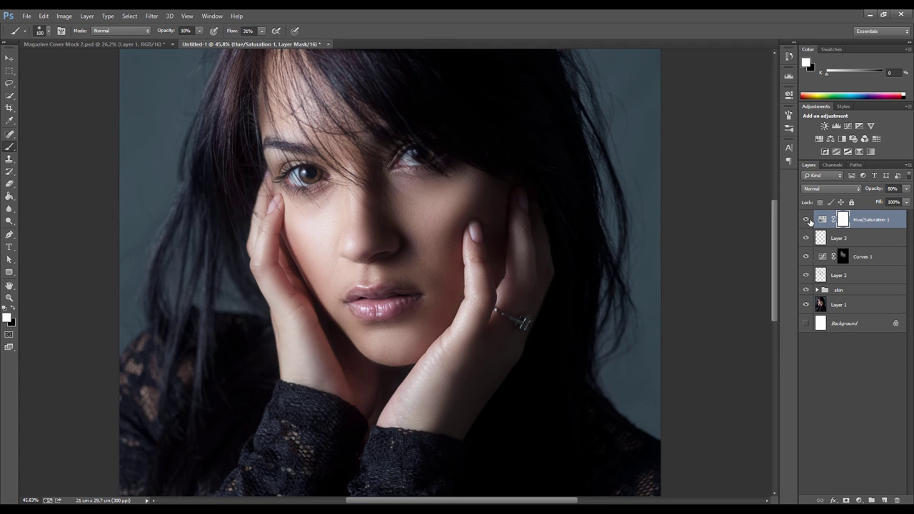
scroll(403, 221, down, 4)
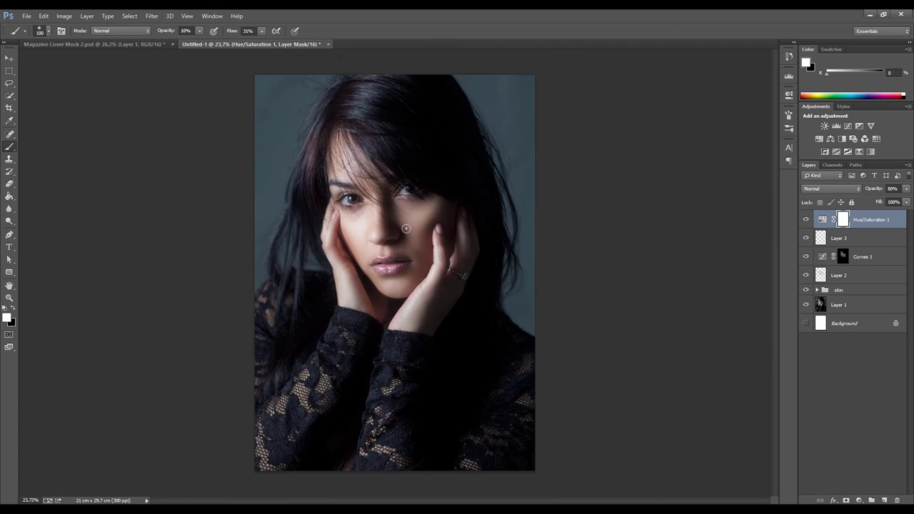
alt+click(806, 305)
alt+click(805, 305)
alt+click(805, 305)
alt+click(805, 305)
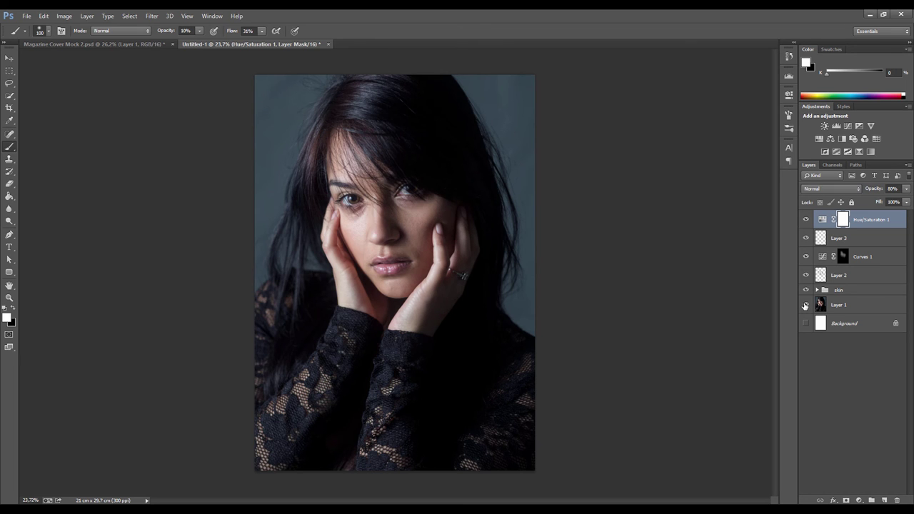
scroll(441, 242, up, 3)
scroll(441, 242, down, 2)
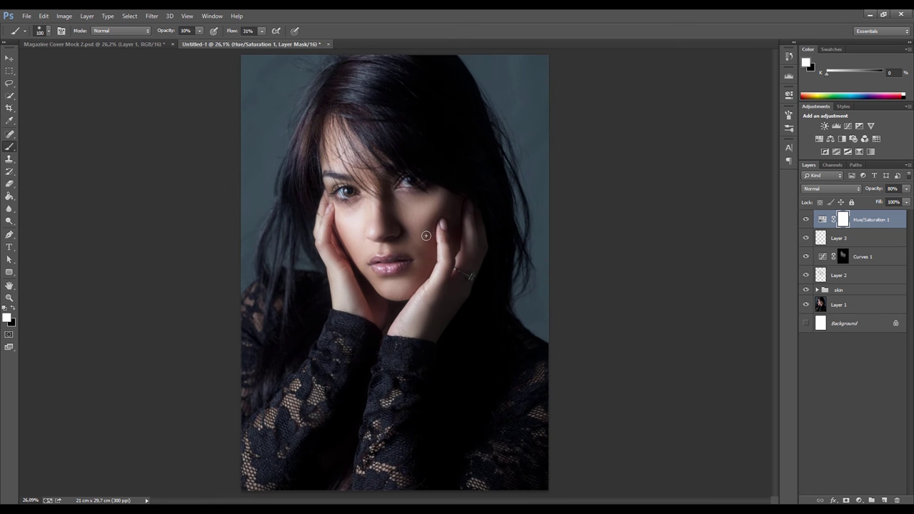
Step: Recheck the original portrait layer on its own against the full retouch, and examine the face at closer range
alt+click(805, 305)
alt+click(805, 305)
scroll(418, 184, up, 1)
scroll(418, 184, up, 3)
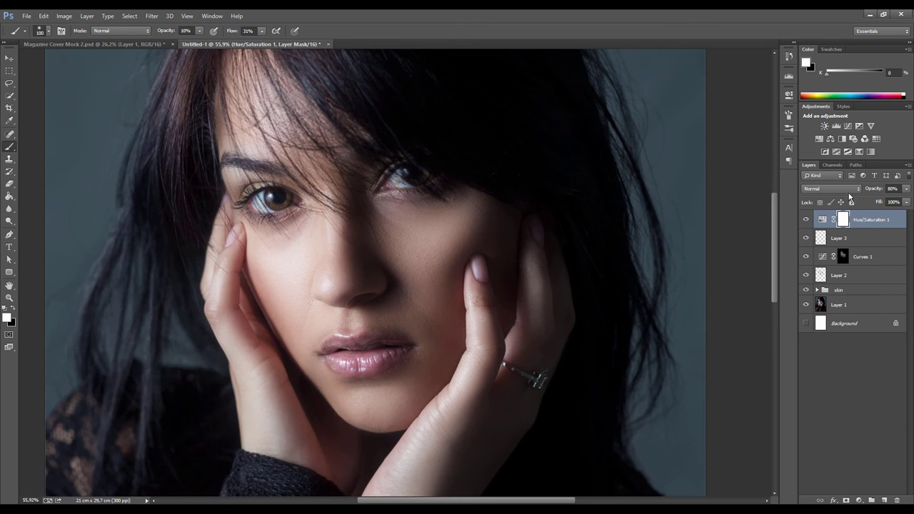
scroll(385, 239, down, 1)
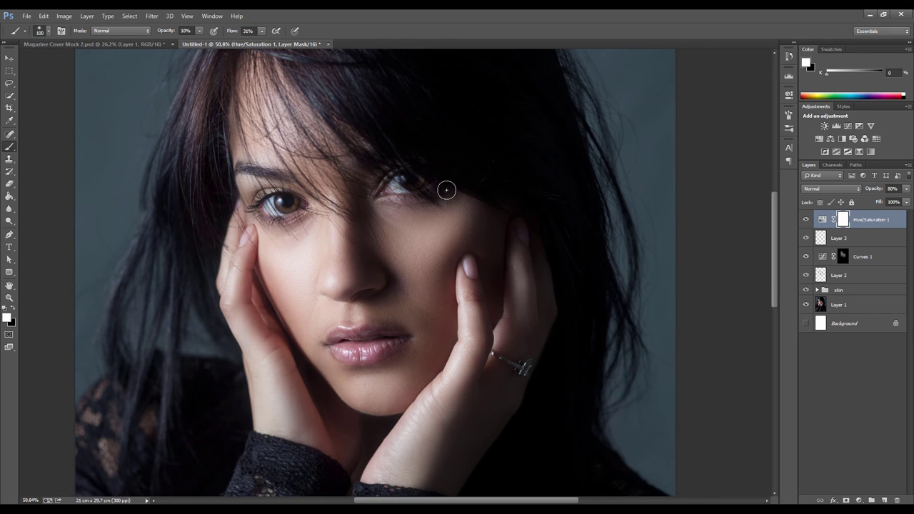
Step: Add a Curves adjustment layer and shape a strong S-curve from tones sampled on the lower lip
click(848, 126)
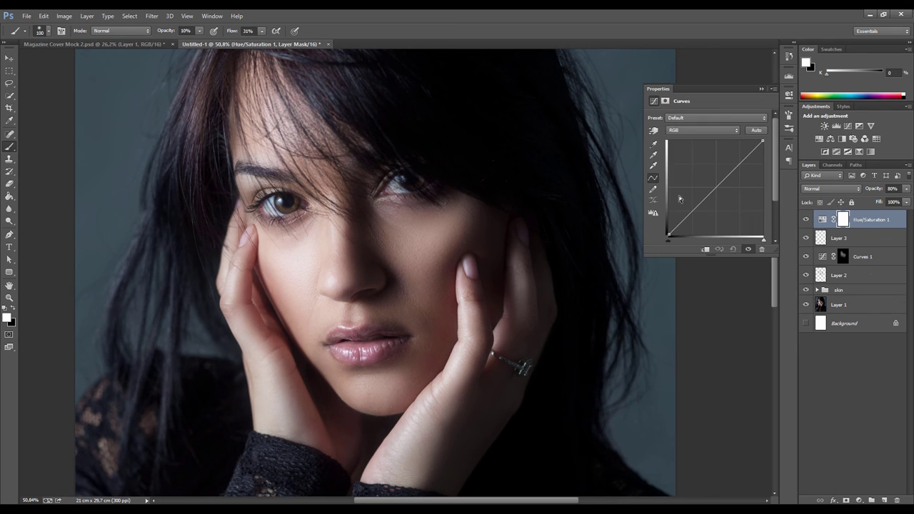
click(654, 131)
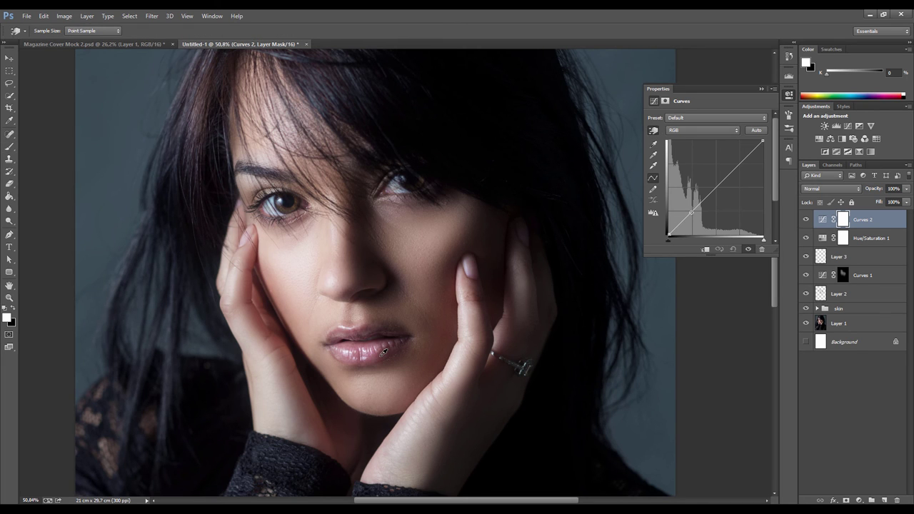
drag(389, 351, 389, 364)
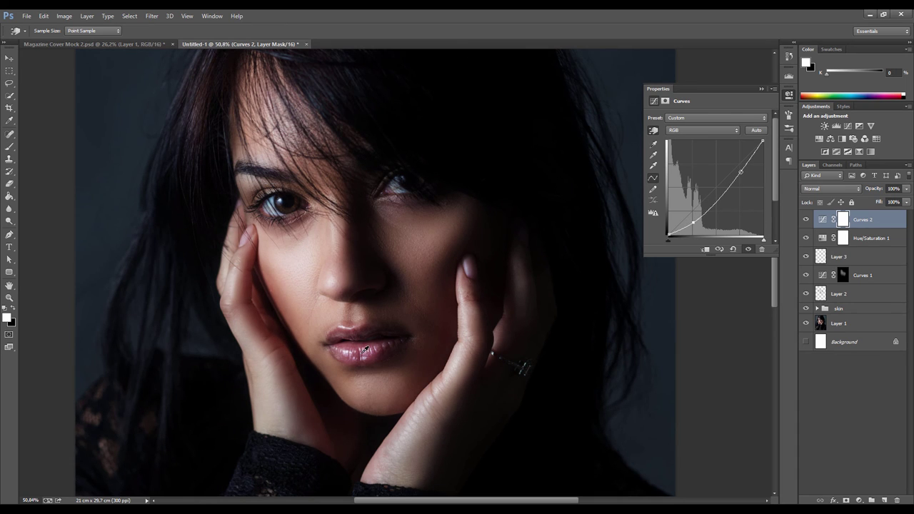
drag(357, 351, 362, 320)
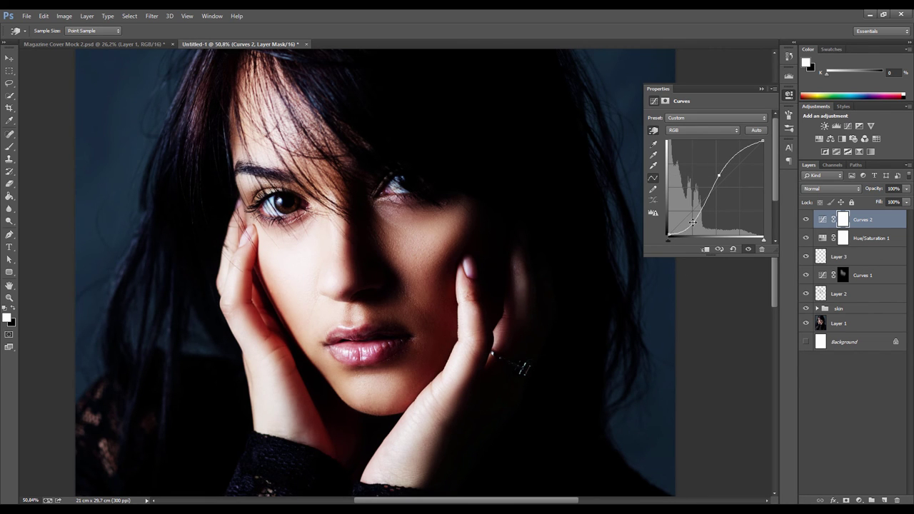
drag(692, 222, 687, 229)
click(789, 95)
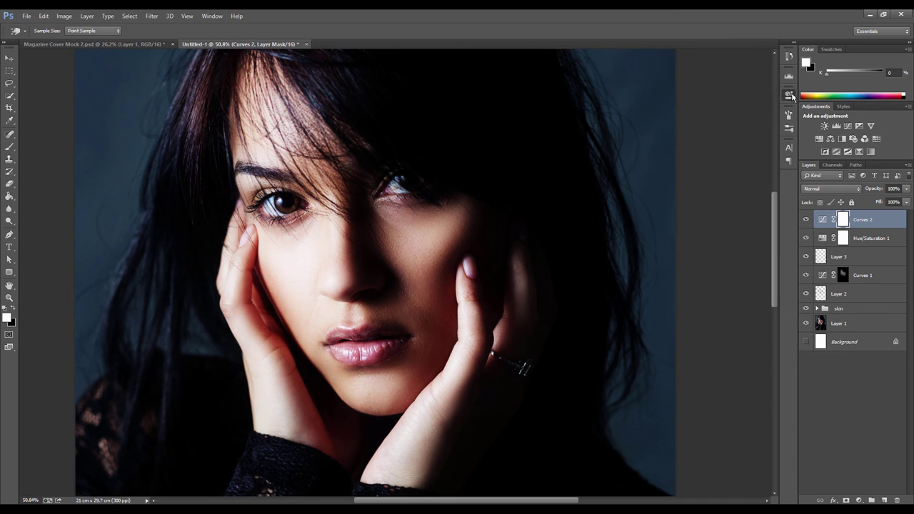
Step: Invert the Curves 2 mask to black and paint the lips in with a white brush at 20% opacity
key(b)
key(ctrl+i)
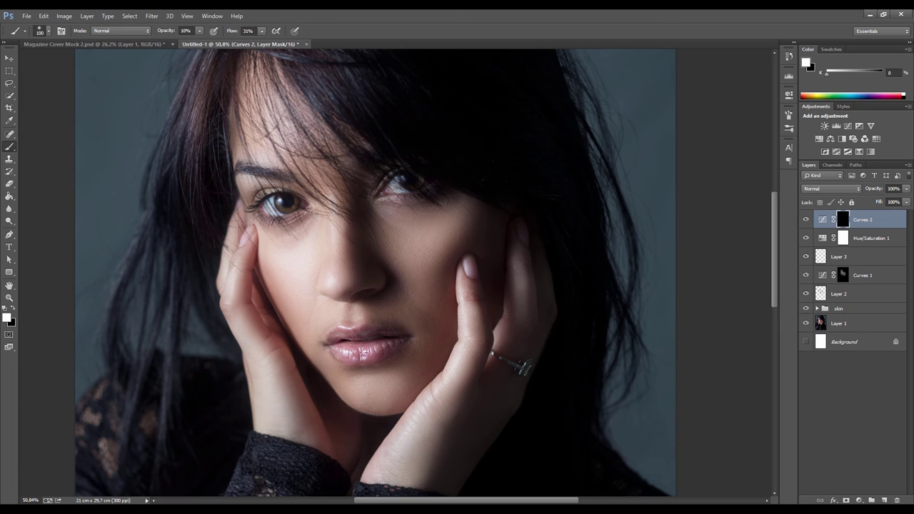
key(2)
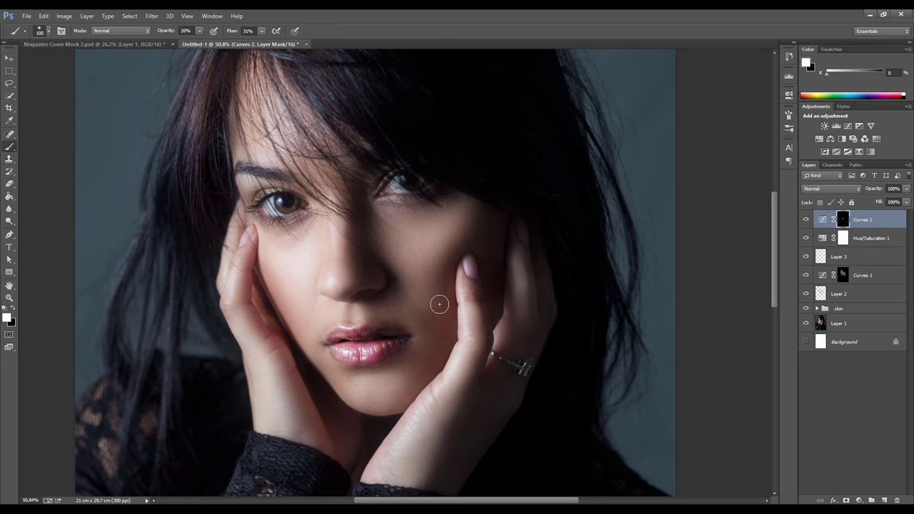
Step: Compare the lips with the Curves 2 layer off and on, and reduce its opacity to 76%
click(804, 220)
click(804, 220)
click(805, 219)
click(804, 220)
click(906, 189)
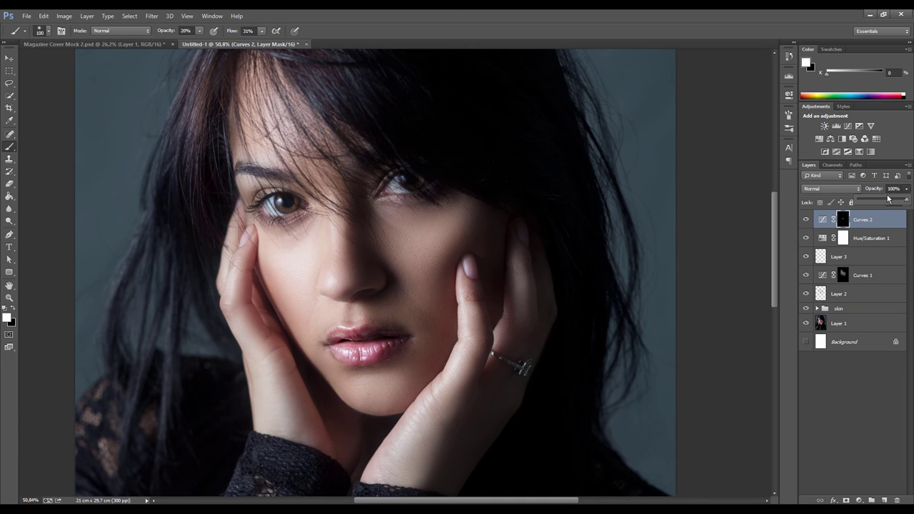
drag(904, 200, 895, 204)
click(804, 220)
click(804, 220)
click(804, 220)
scroll(531, 300, down, 3)
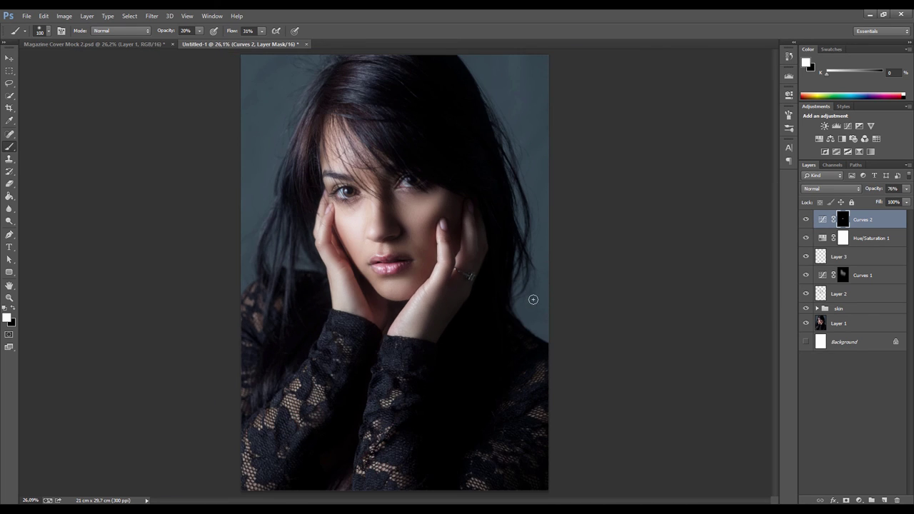
Step: Add another Curves adjustment layer and build an S-curve for the eyes, sampling the iris for the dark point
scroll(396, 187, up, 2)
scroll(396, 187, up, 2)
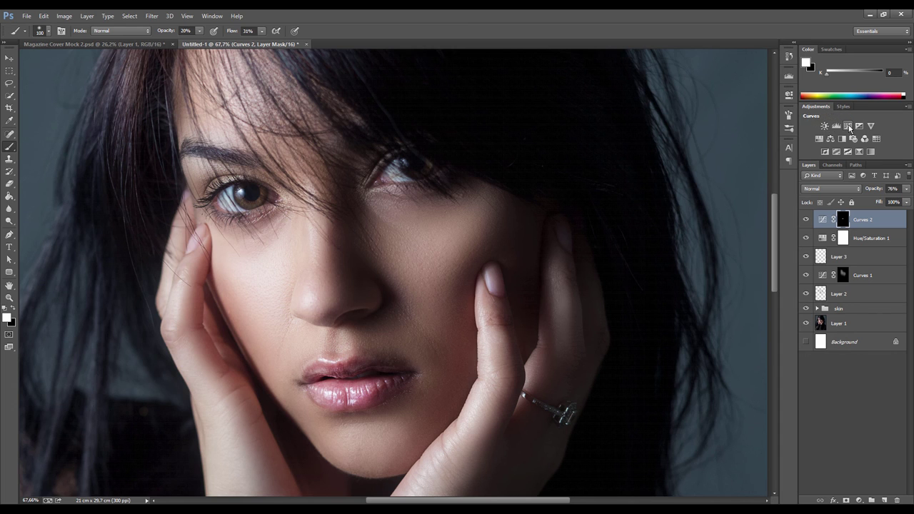
click(788, 93)
click(836, 126)
click(653, 130)
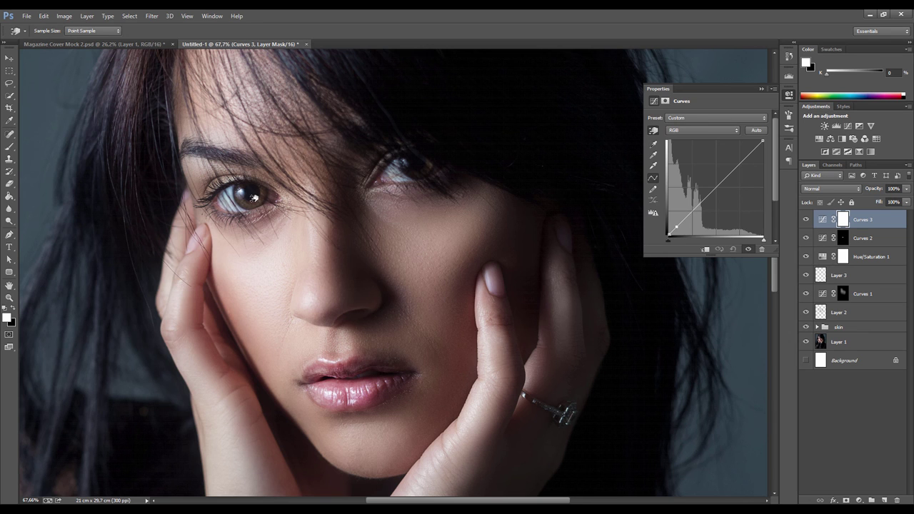
drag(253, 200, 255, 202)
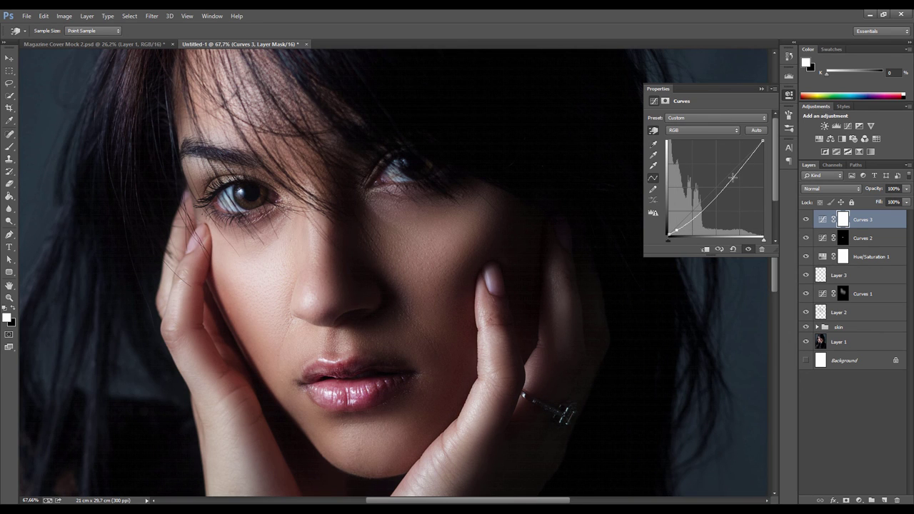
drag(733, 179, 729, 158)
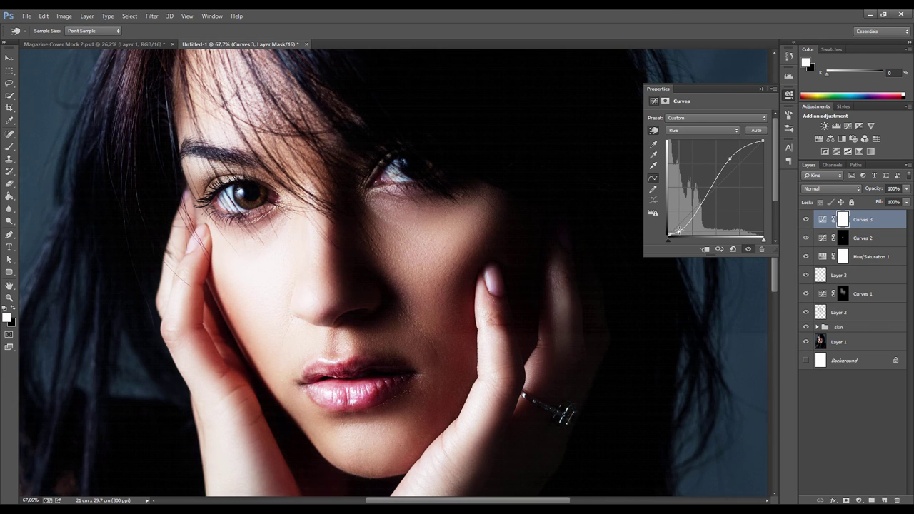
drag(676, 231, 674, 229)
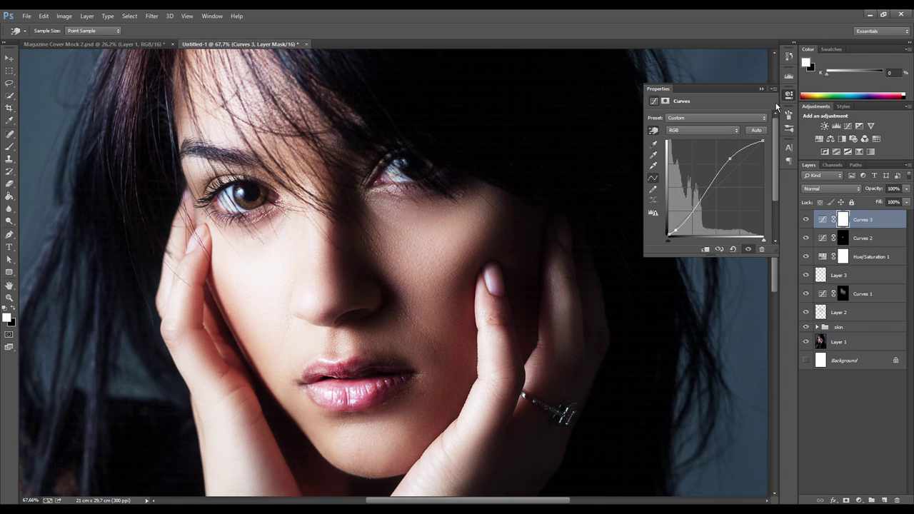
drag(729, 158, 721, 163)
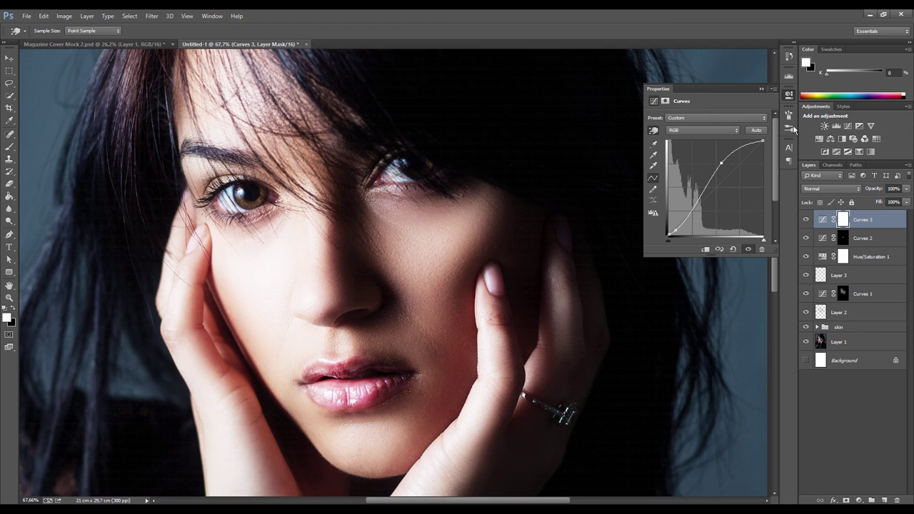
click(789, 96)
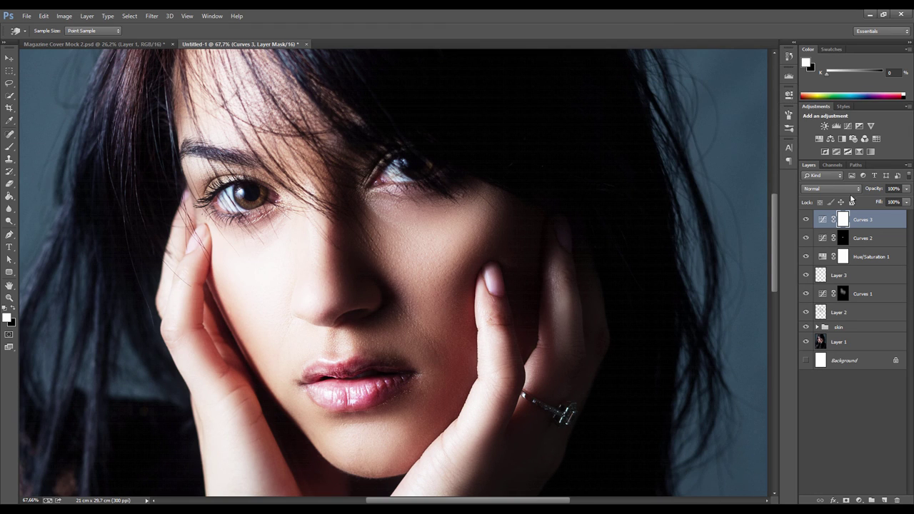
Step: Invert the Curves 3 mask to black and paint over both eyes with a white brush at 20% opacity
key(b)
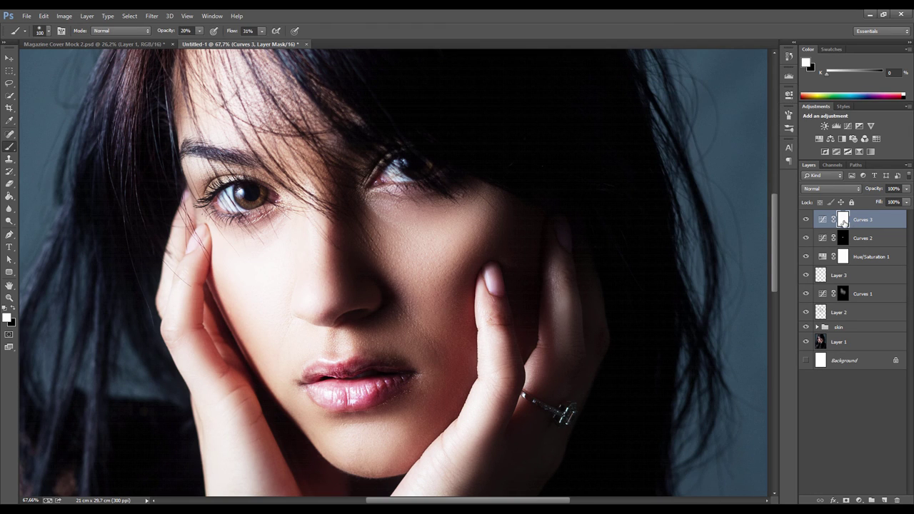
key(ctrl+i)
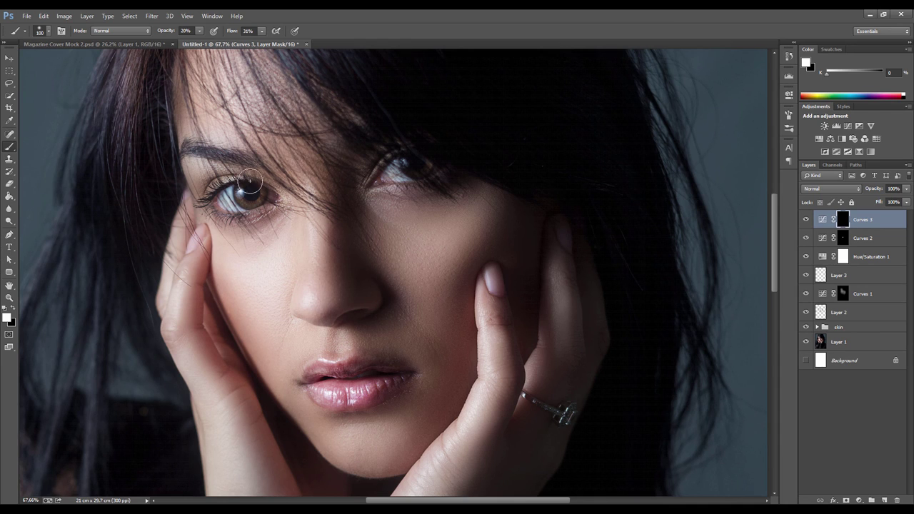
drag(246, 187, 234, 200)
drag(397, 172, 415, 171)
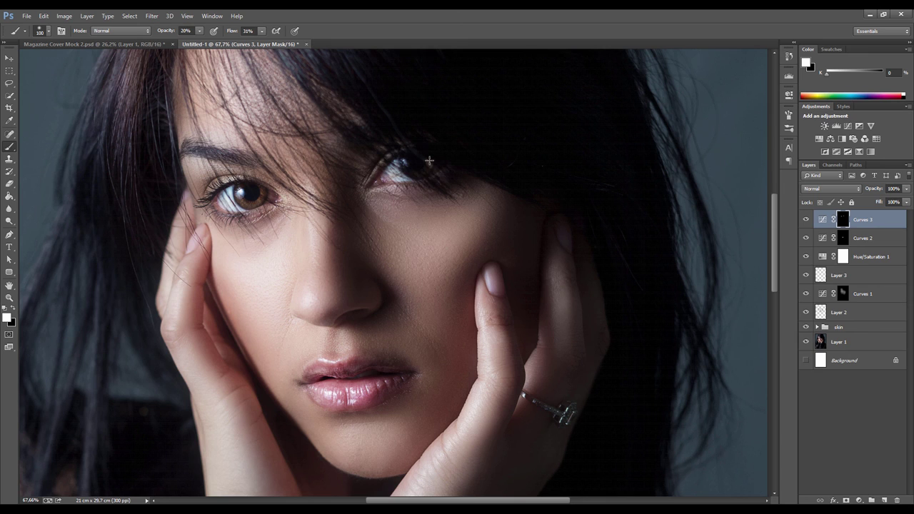
Step: Compare the eyes with the Curves 3 layer off and on, and reduce its opacity to 55%
click(806, 220)
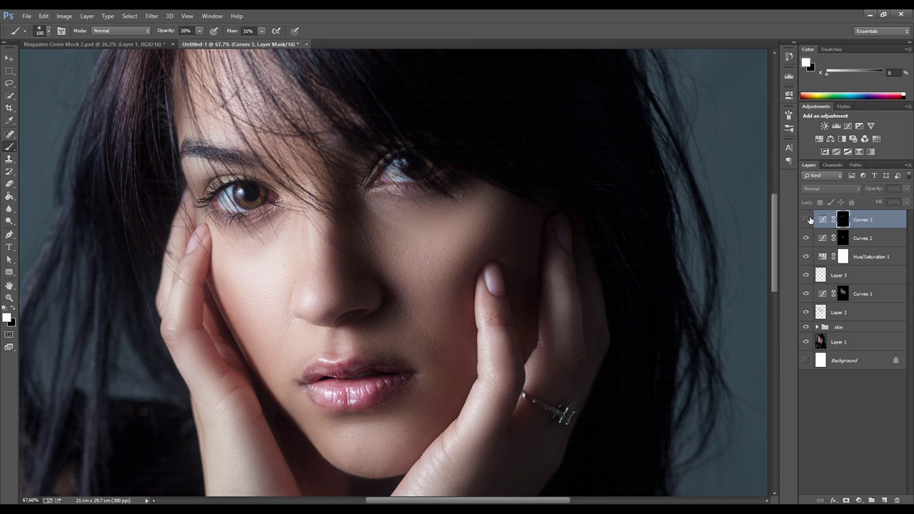
click(806, 220)
click(806, 219)
click(806, 220)
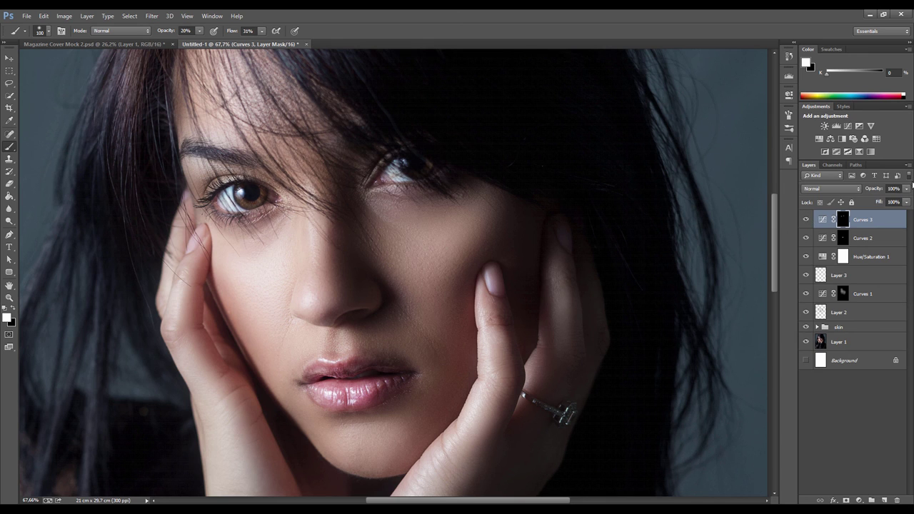
click(907, 188)
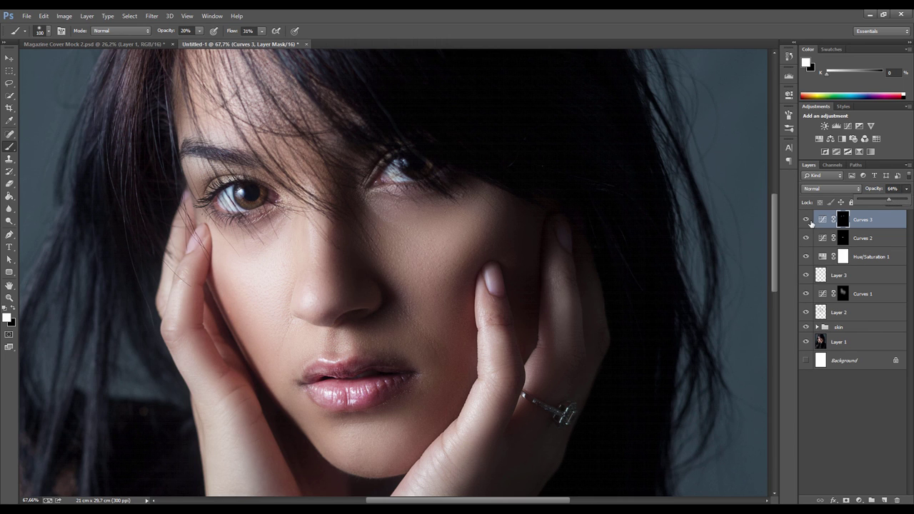
click(805, 220)
click(806, 219)
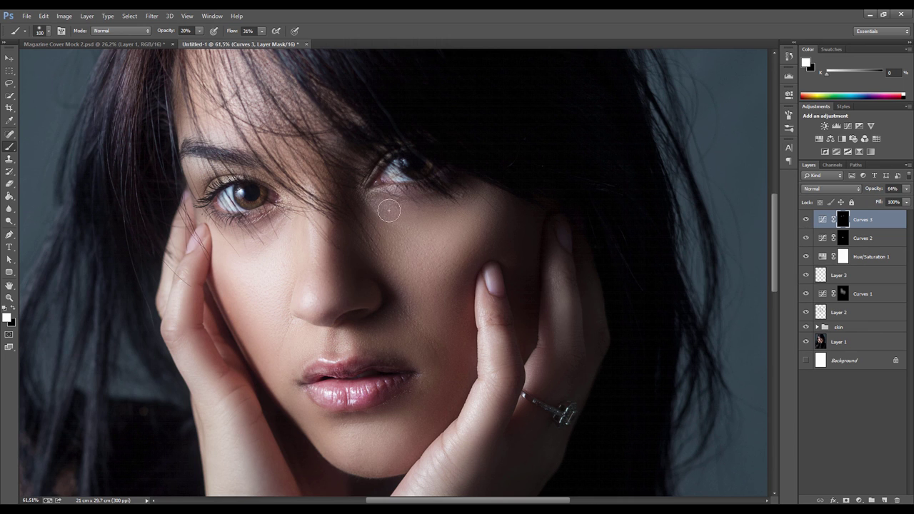
scroll(389, 210, down, 5)
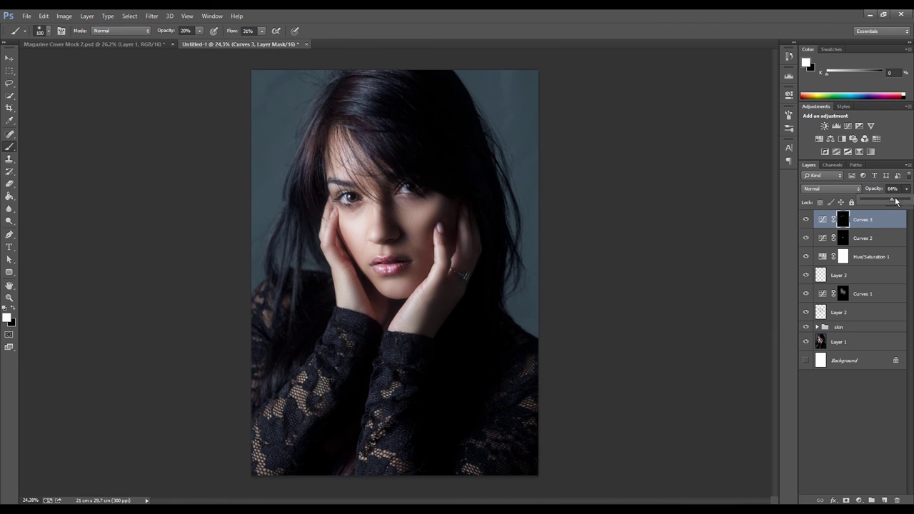
scroll(393, 209, down, 2)
scroll(393, 209, up, 6)
scroll(397, 178, down, 5)
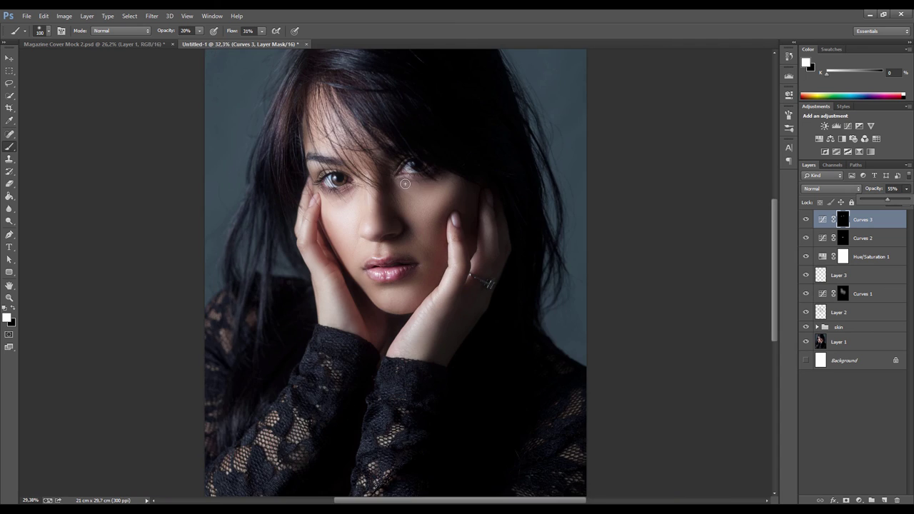
Step: Examine the eye contrast up close and across the whole portrait, with the Curves 3 layer hidden and shown
scroll(414, 194, down, 1)
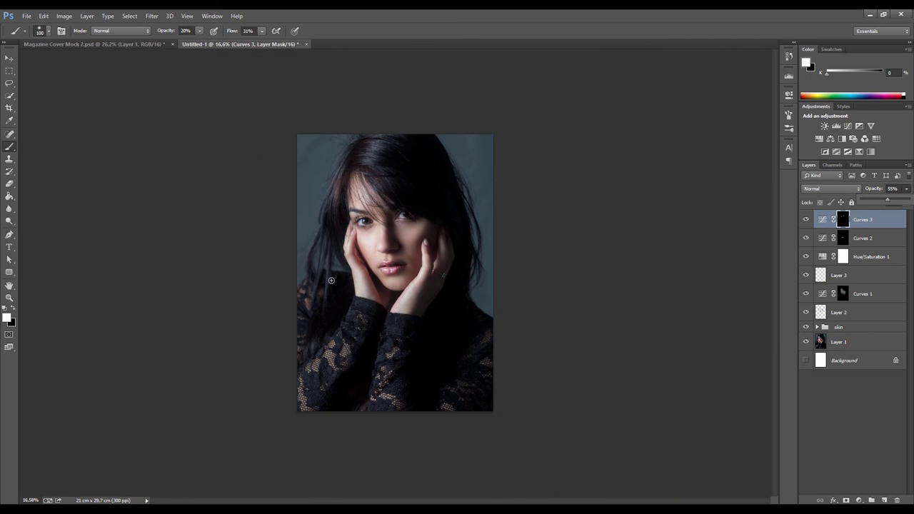
scroll(413, 239, up, 8)
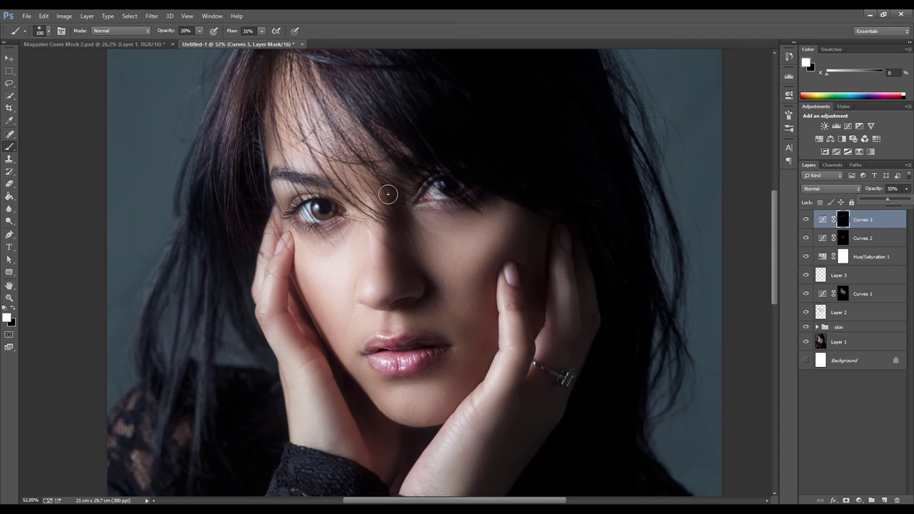
scroll(411, 248, up, 1)
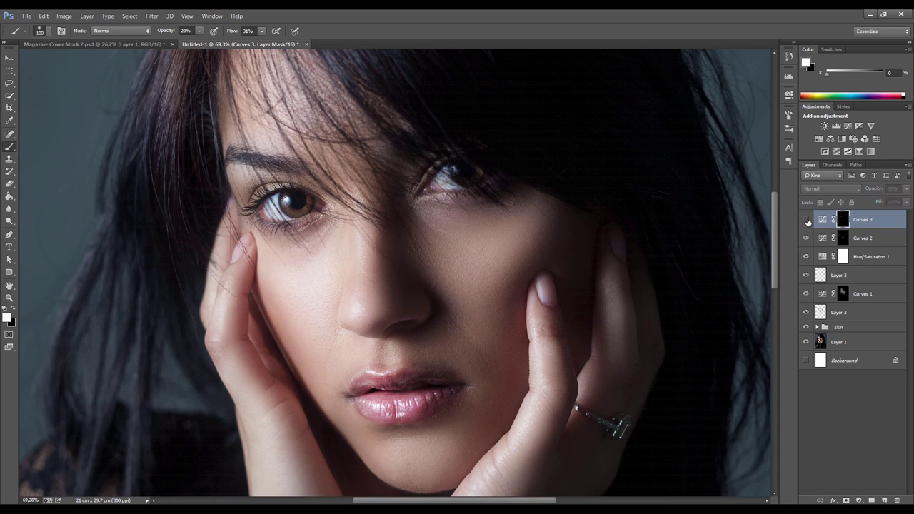
scroll(571, 285, down, 6)
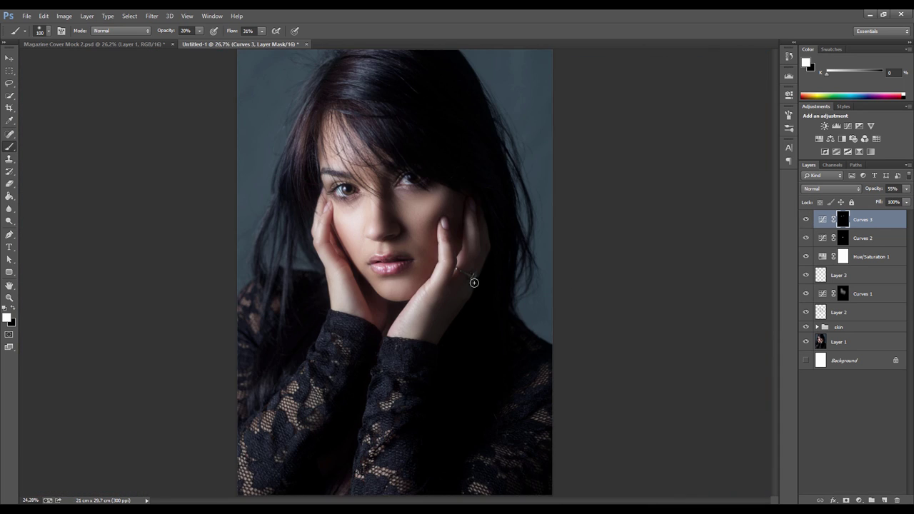
scroll(473, 283, up, 1)
scroll(471, 281, down, 1)
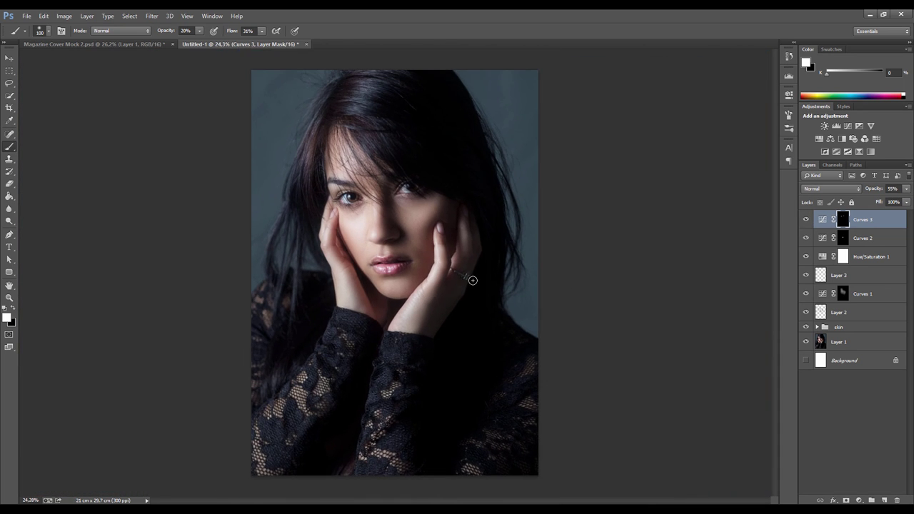
scroll(446, 206, up, 1)
scroll(446, 205, up, 1)
scroll(445, 206, down, 2)
Step: Add a Curves adjustment layer over the whole portrait, with a shadow point and a highlight point forming a gentle S-curve
click(846, 127)
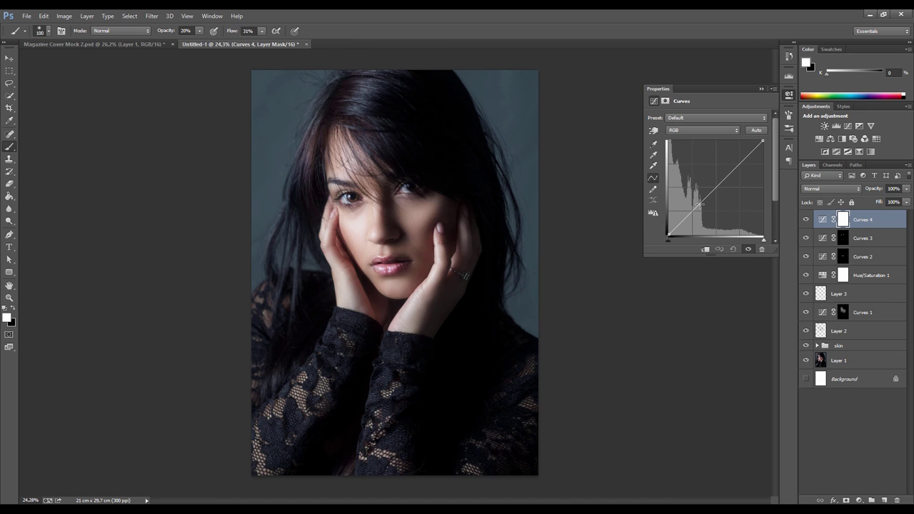
click(683, 220)
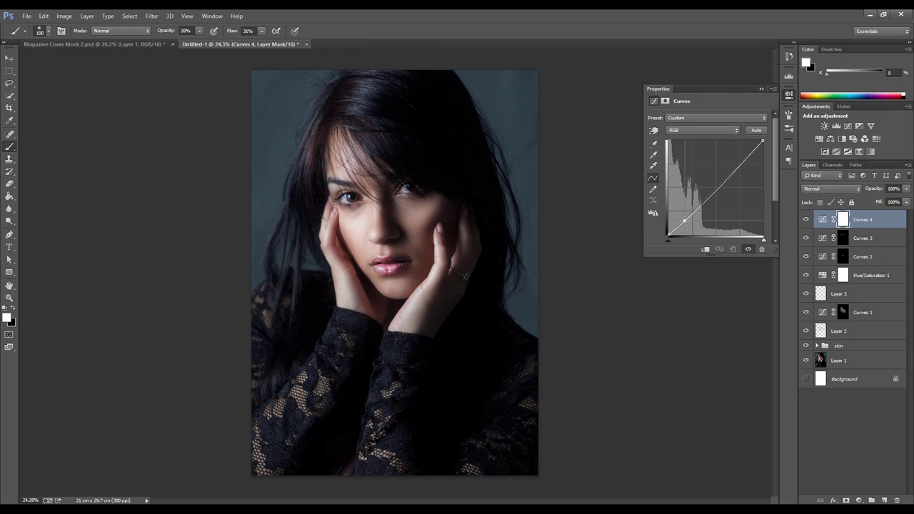
click(739, 163)
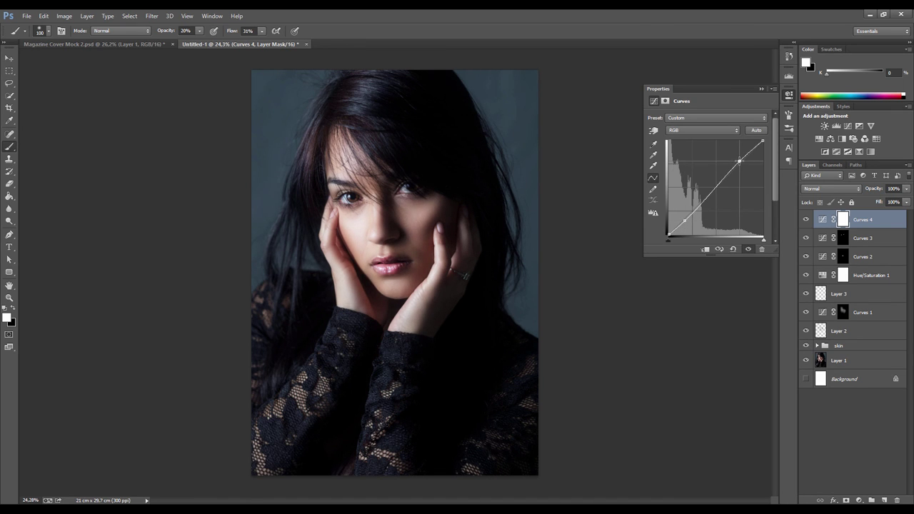
Step: Refine the Curves 4 curve by nudging its highlight point up and adding a shadow point that lifts the darkest tones
drag(740, 162, 741, 159)
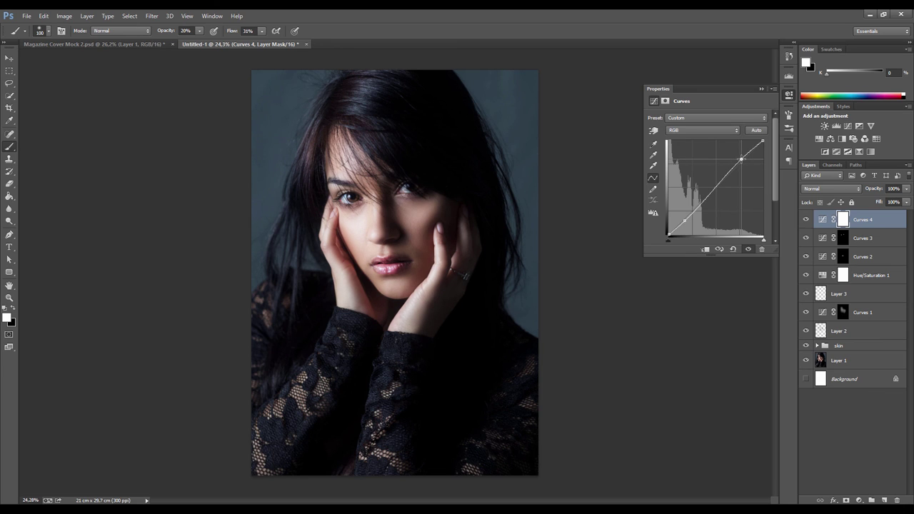
drag(684, 218, 680, 222)
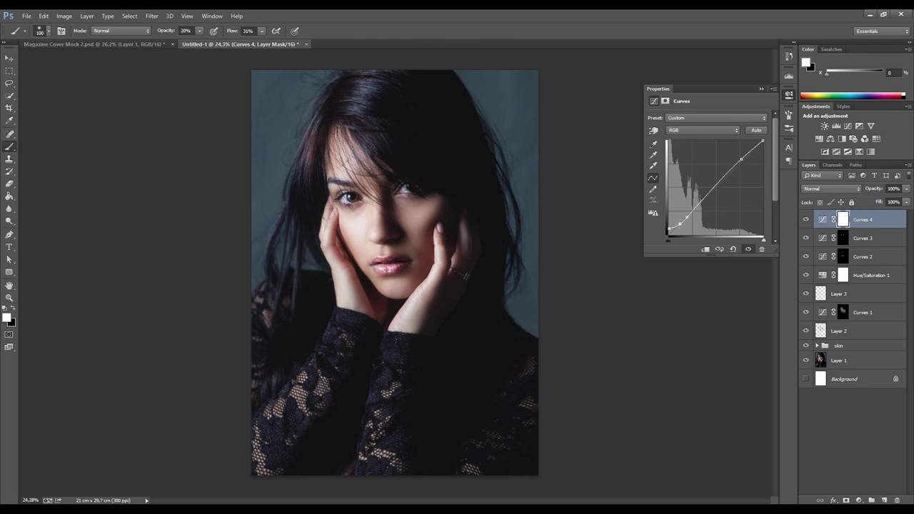
drag(686, 216, 681, 225)
click(688, 215)
click(788, 101)
Step: Reduce the Curves 4 layer's opacity to 67% and compare the portrait with that layer hidden and shown
click(905, 190)
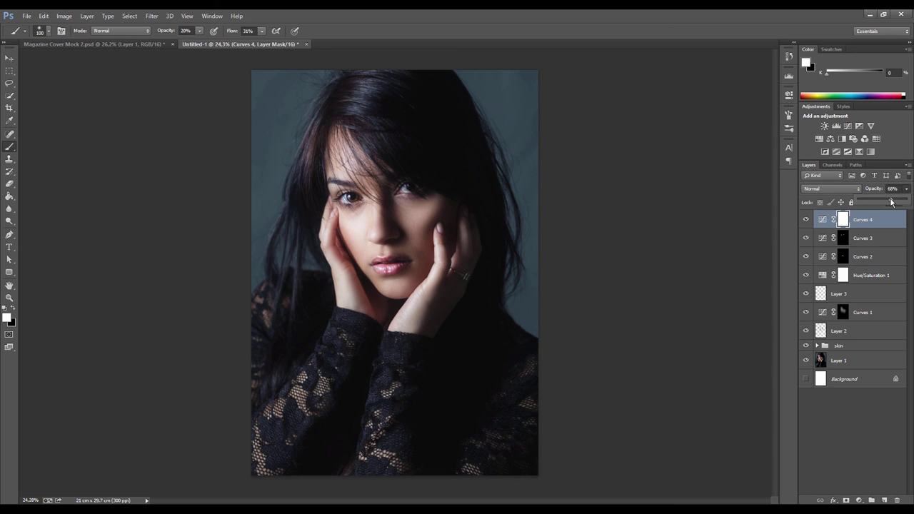
mouse_move(890, 202)
mouse_down()
mouse_move(881, 202)
mouse_move(892, 203)
mouse_up()
click(806, 221)
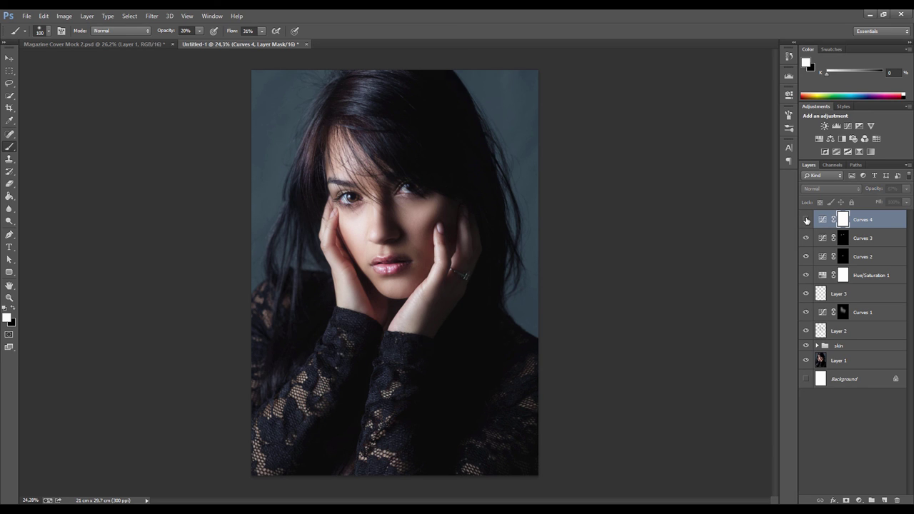
click(806, 221)
click(806, 221)
click(806, 221)
click(806, 221)
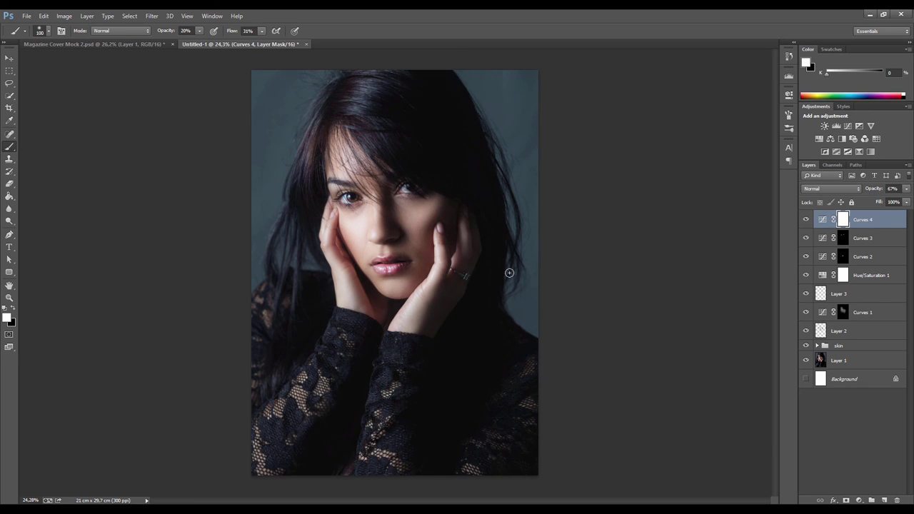
Step: Fit the whole portrait in view and compare the retouched result with the original Layer 1 shown alone
key(ctrl+minus)
key(ctrl+minus)
key(ctrl+0)
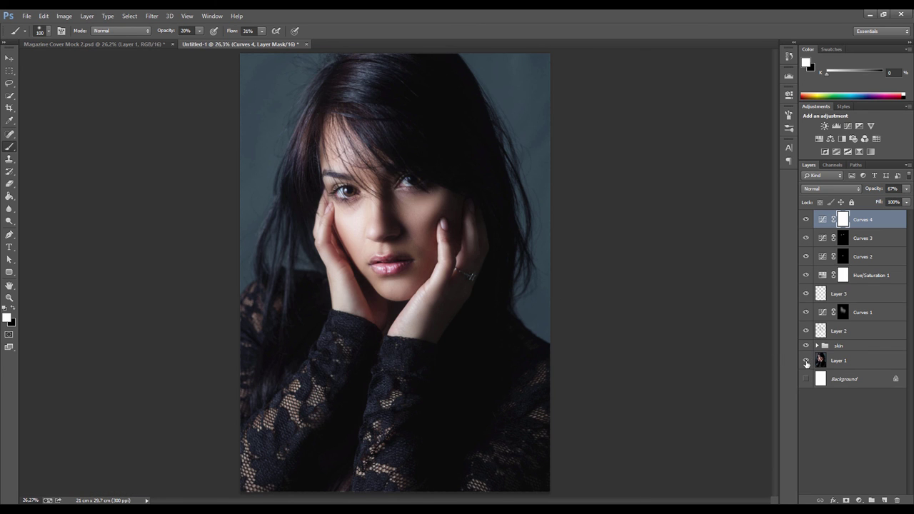
alt+click(805, 360)
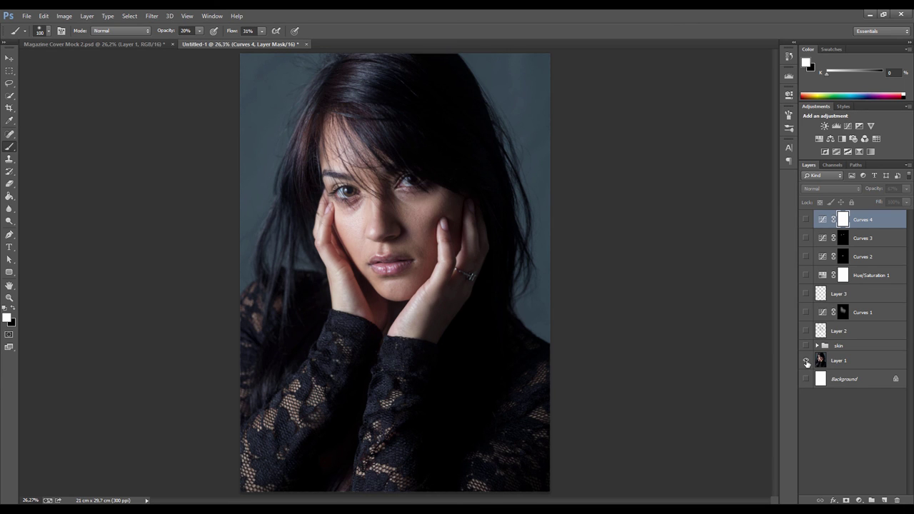
alt+click(806, 360)
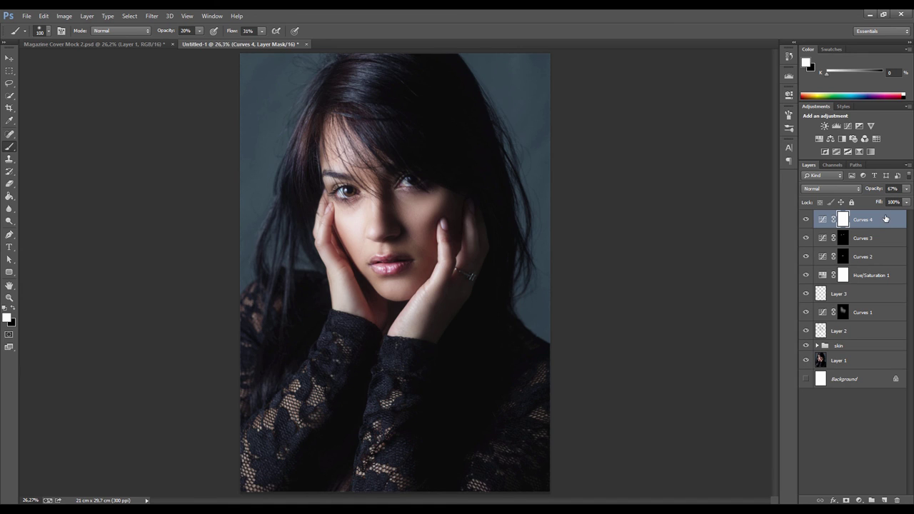
Step: Stamp all visible layers into a new merged layer above Curves 4, keeping the layers below
key(ctrl+2)
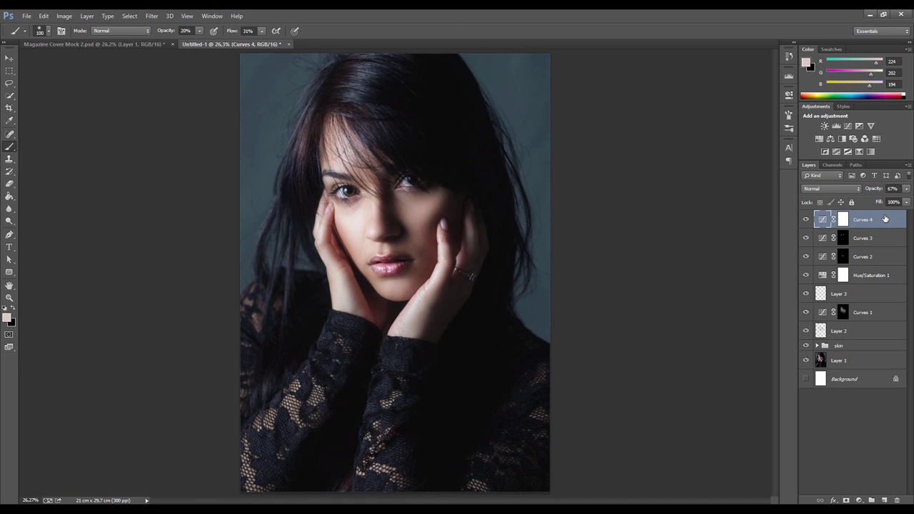
key(ctrl+shift+alt+e)
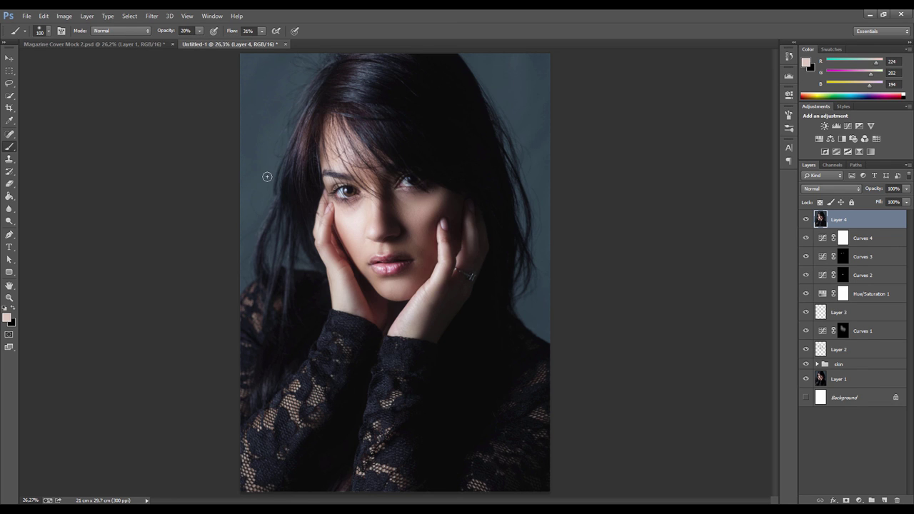
Step: In Magazine Cover Mock 2.psd, hide the Cover image group and select it as the place for the new portrait
click(10, 59)
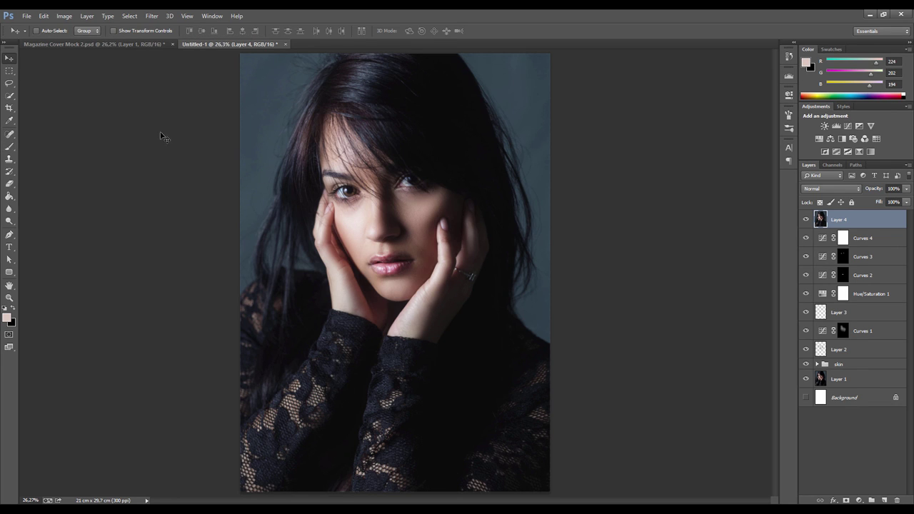
click(123, 45)
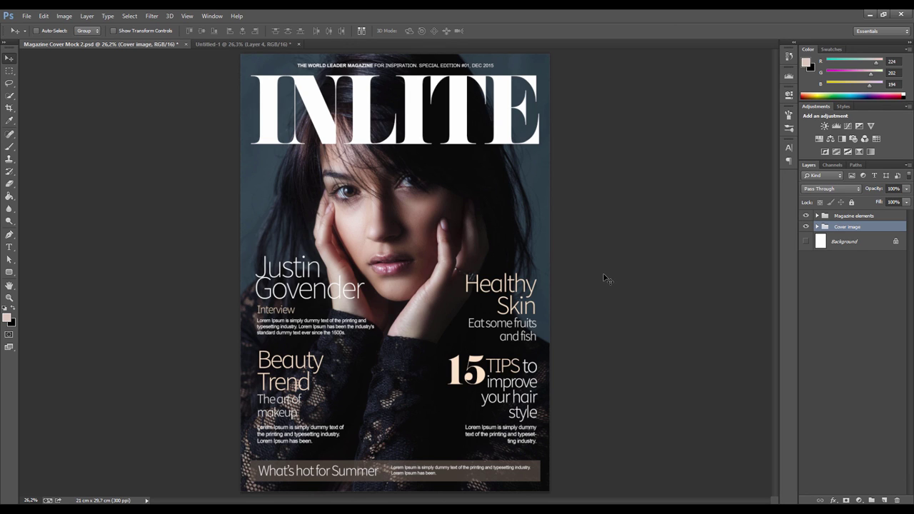
scroll(562, 283, down, 1)
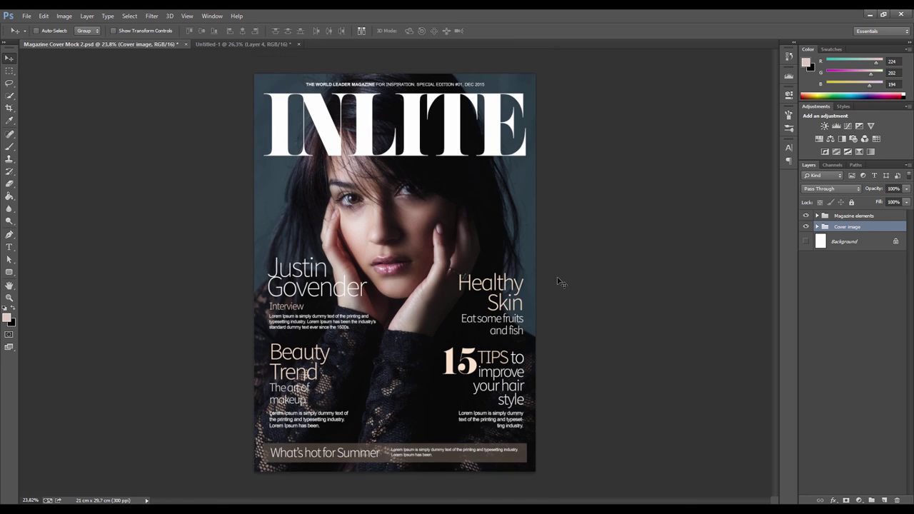
scroll(563, 284, up, 1)
scroll(604, 279, down, 1)
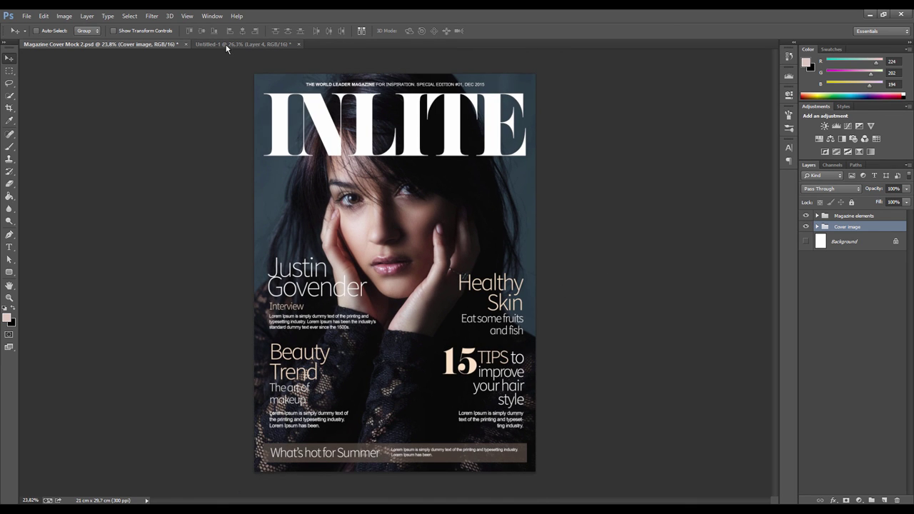
click(845, 217)
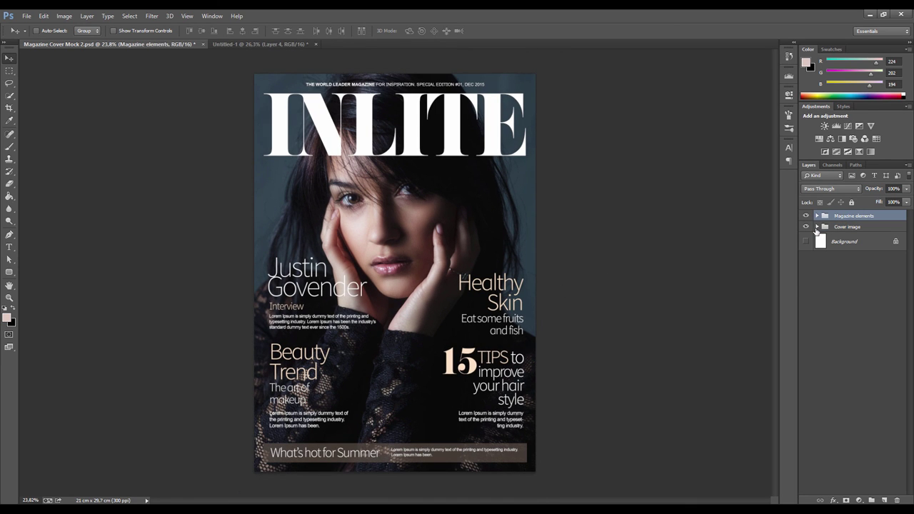
click(806, 227)
click(843, 227)
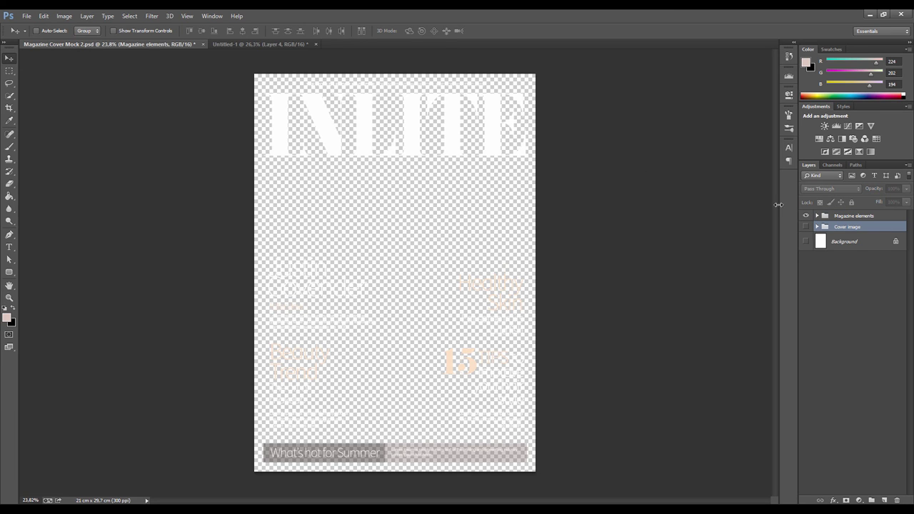
Step: Copy the merged portrait layer from Untitled-1 into the magazine cover beneath the Magazine elements group, and check it with that group hidden and shown
click(258, 45)
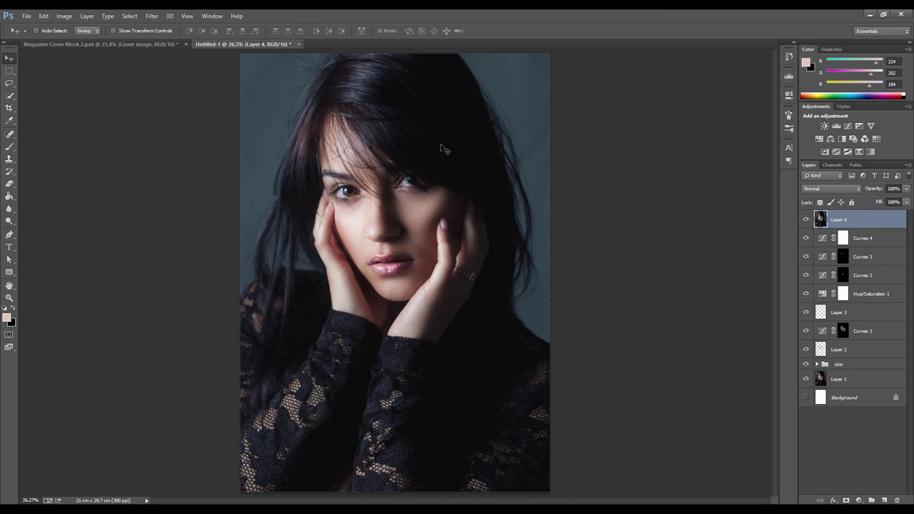
drag(428, 200, 456, 206)
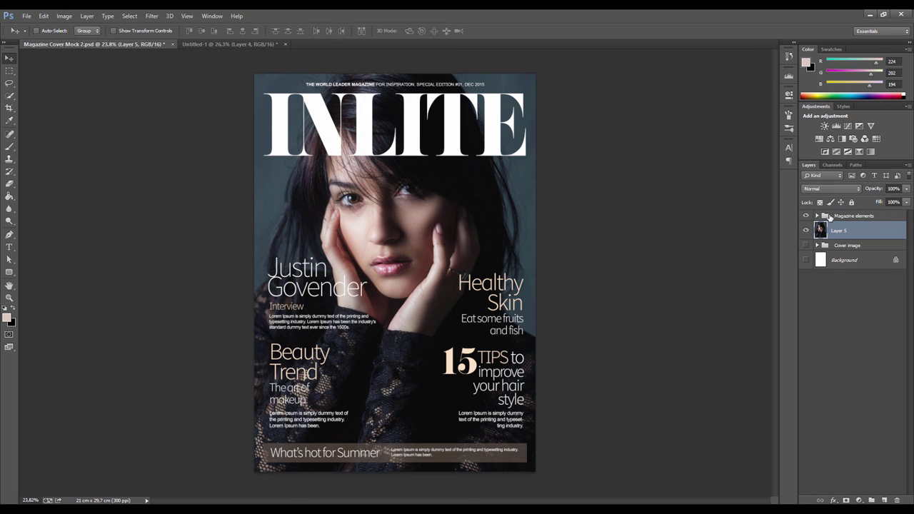
click(806, 215)
click(806, 215)
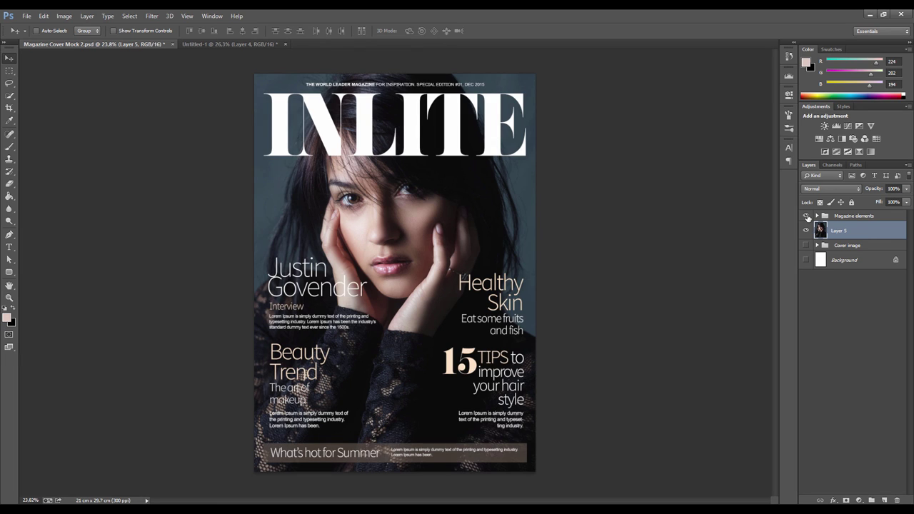